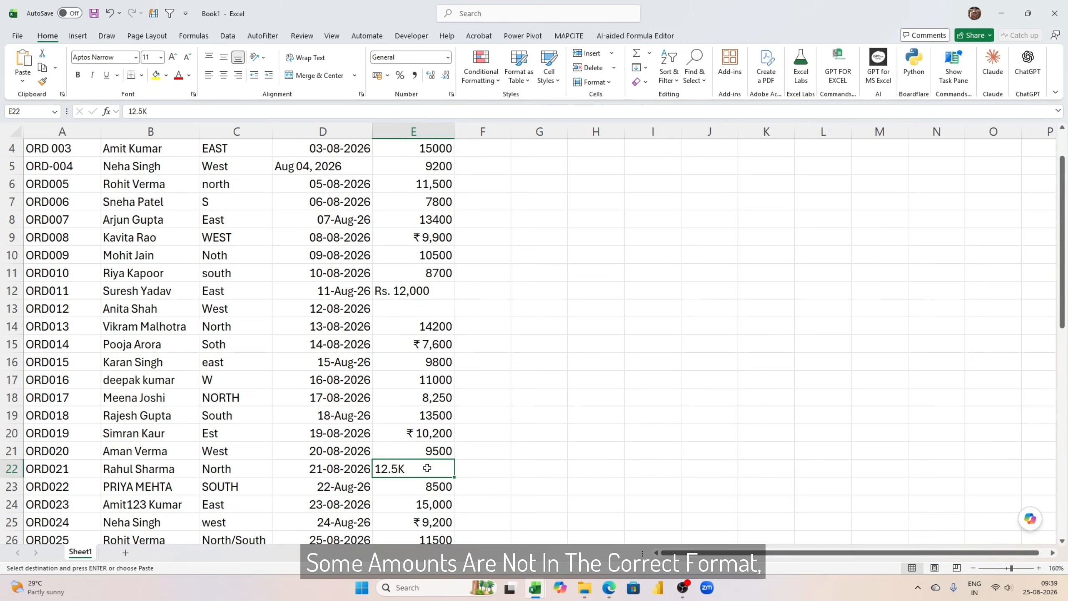
Examine the raw order data for missing customer names, irregular order IDs and abbreviated regions
{"action": "scroll", "coordinate": [336, 442], "scroll_direction": "down", "scroll_amount": 6}
{"action": "left_click", "coordinate": [162, 223]}
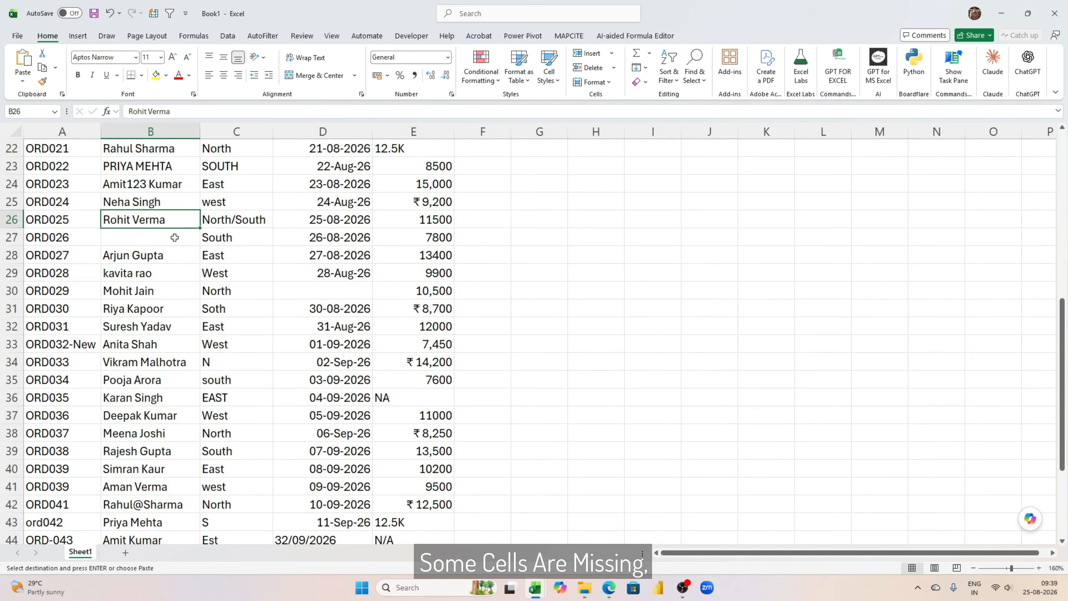
{"action": "left_click", "coordinate": [172, 238]}
{"action": "left_click", "coordinate": [83, 340]}
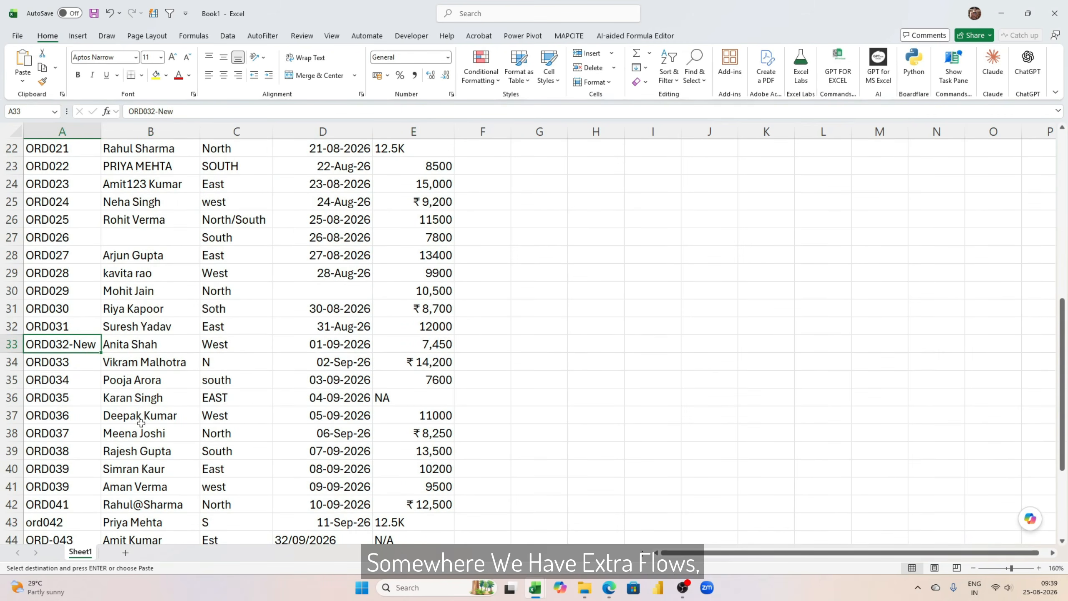
{"action": "left_click", "coordinate": [263, 363]}
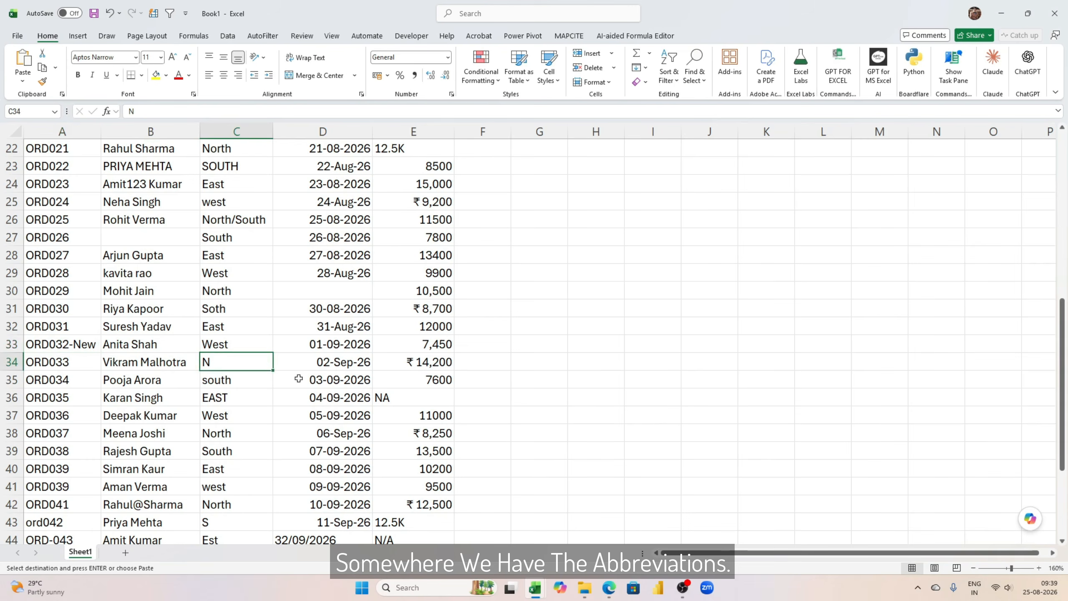
{"action": "scroll", "coordinate": [298, 379], "scroll_direction": "up", "scroll_amount": 7}
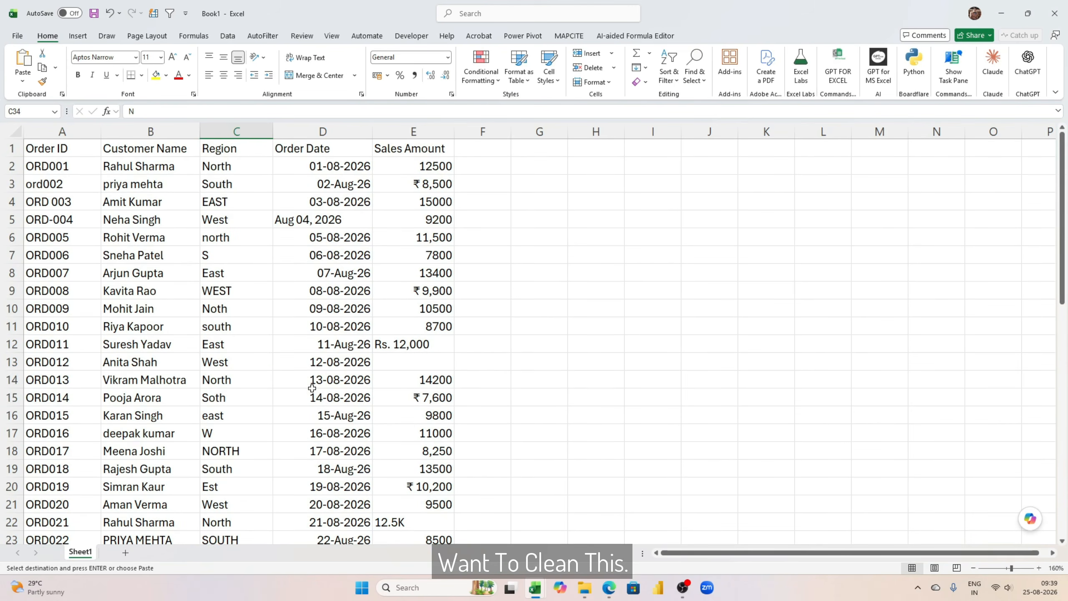
{"action": "key", "text": "ctrl+Home"}
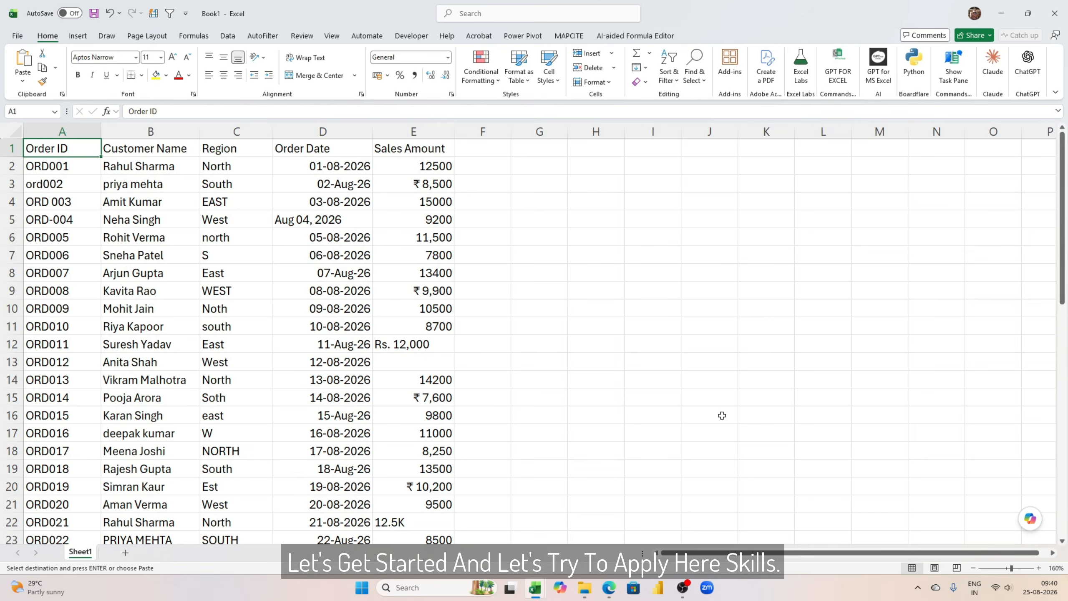
Open Copilot for editing the workbook
{"action": "left_click", "coordinate": [1031, 520]}
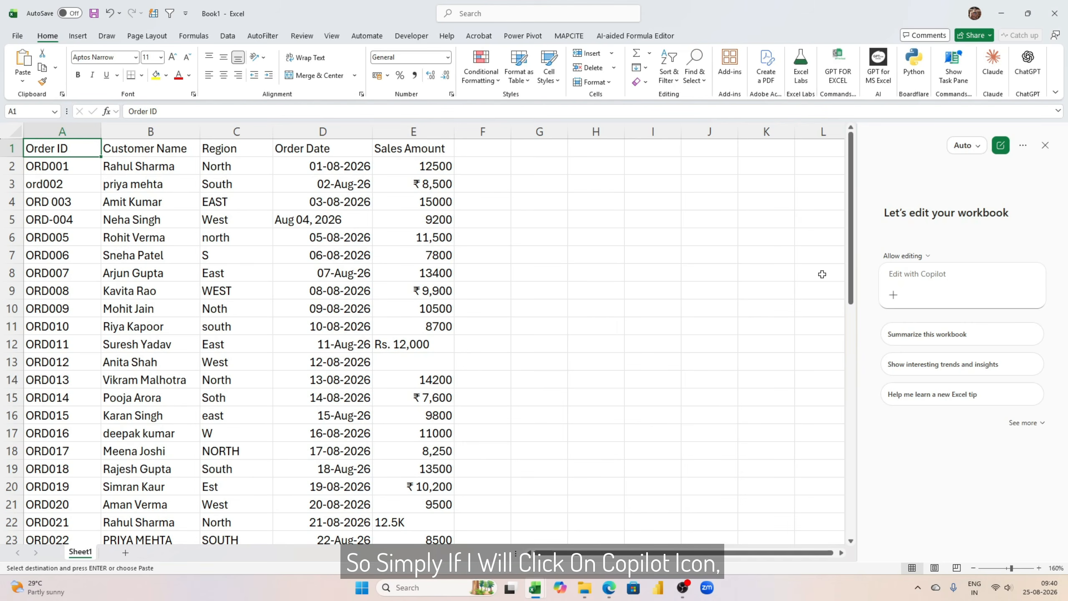
{"action": "left_click", "coordinate": [1046, 147]}
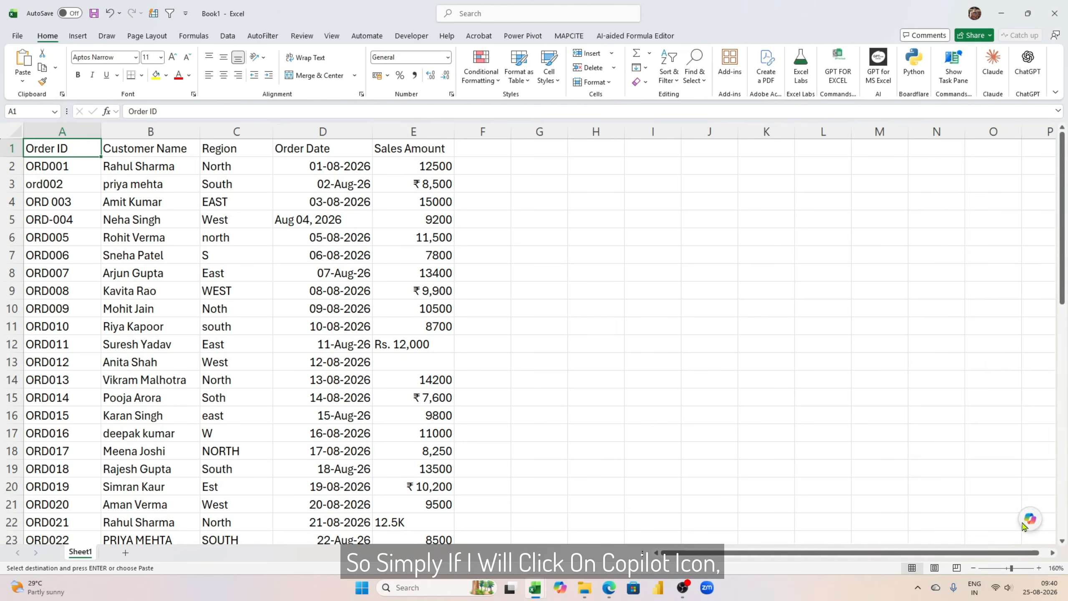
{"action": "left_click", "coordinate": [1026, 523]}
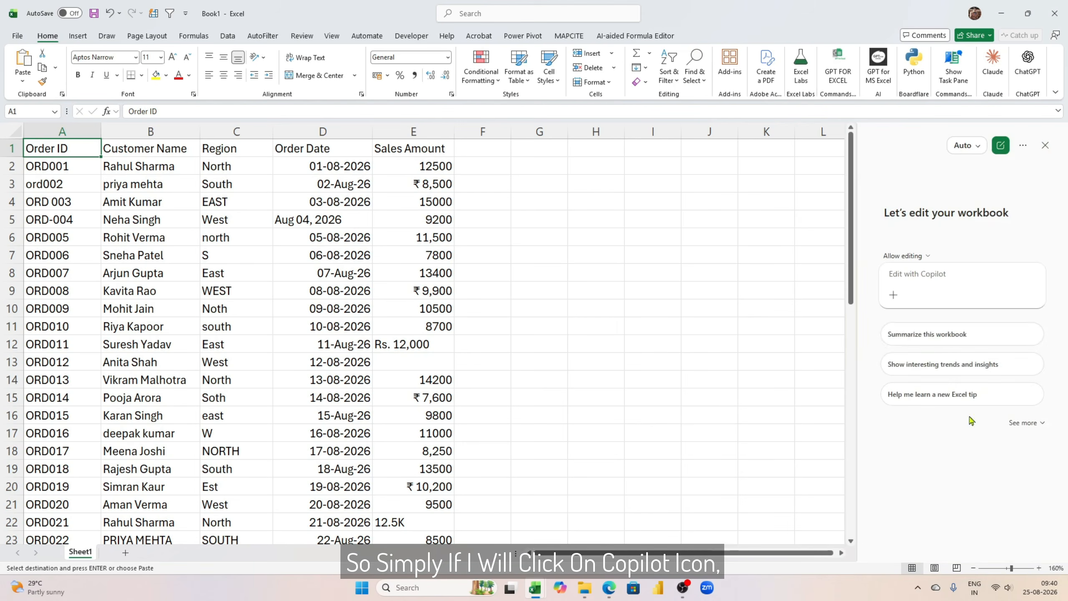
Add the custom excel-data-cleaning skill to the Copilot prompt
{"action": "left_click", "coordinate": [895, 297]}
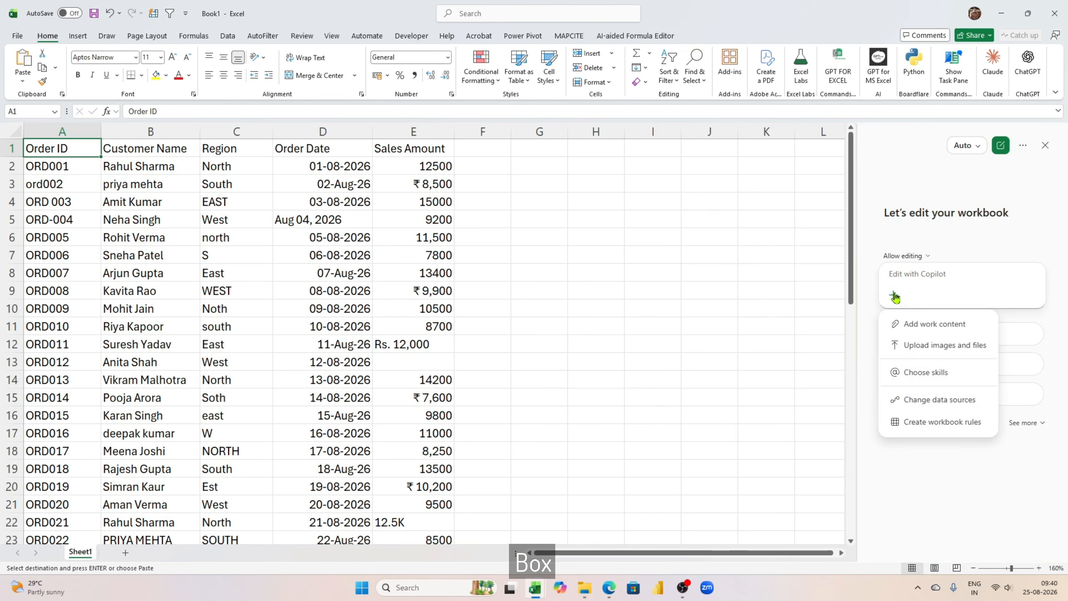
{"action": "left_click", "coordinate": [938, 376]}
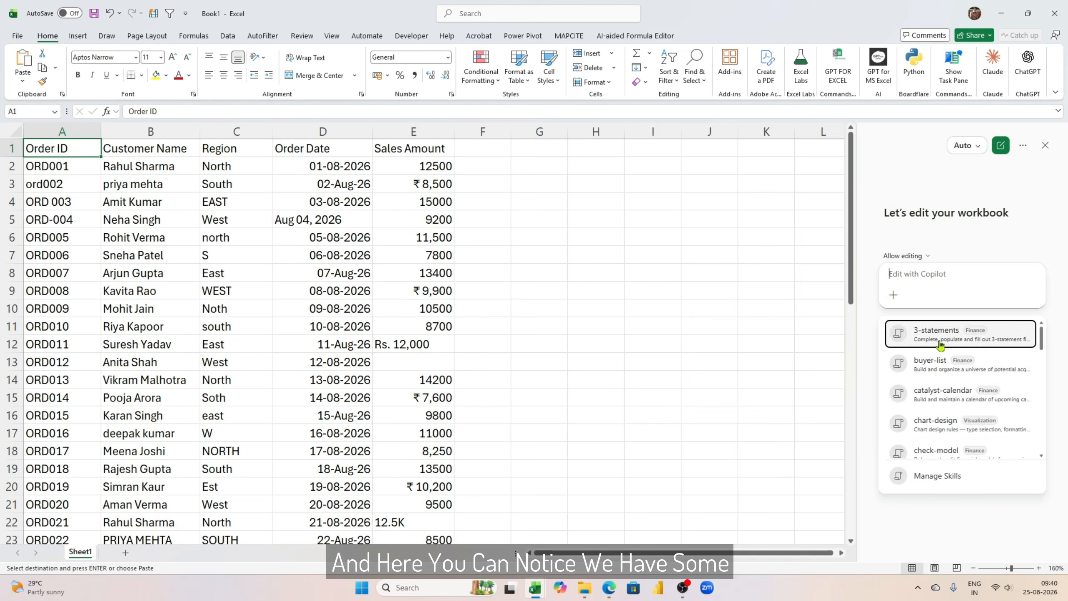
{"action": "scroll", "coordinate": [942, 415], "scroll_direction": "down", "scroll_amount": 2}
{"action": "scroll", "coordinate": [951, 381], "scroll_direction": "up", "scroll_amount": 1}
{"action": "scroll", "coordinate": [954, 379], "scroll_direction": "up", "scroll_amount": 1}
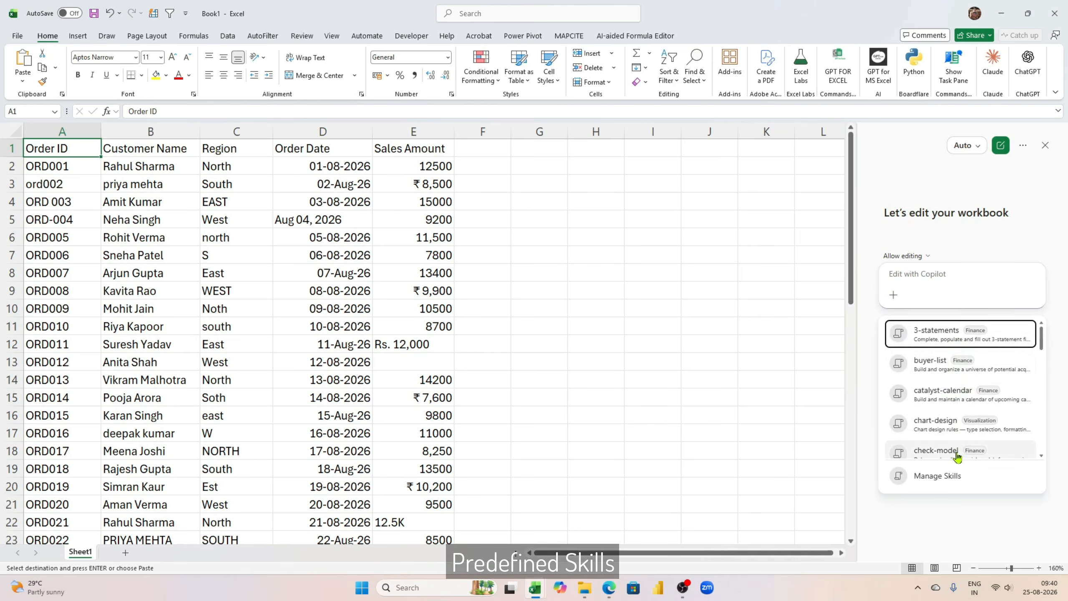
{"action": "scroll", "coordinate": [958, 391], "scroll_direction": "down", "scroll_amount": 5}
{"action": "scroll", "coordinate": [957, 366], "scroll_direction": "down", "scroll_amount": 5}
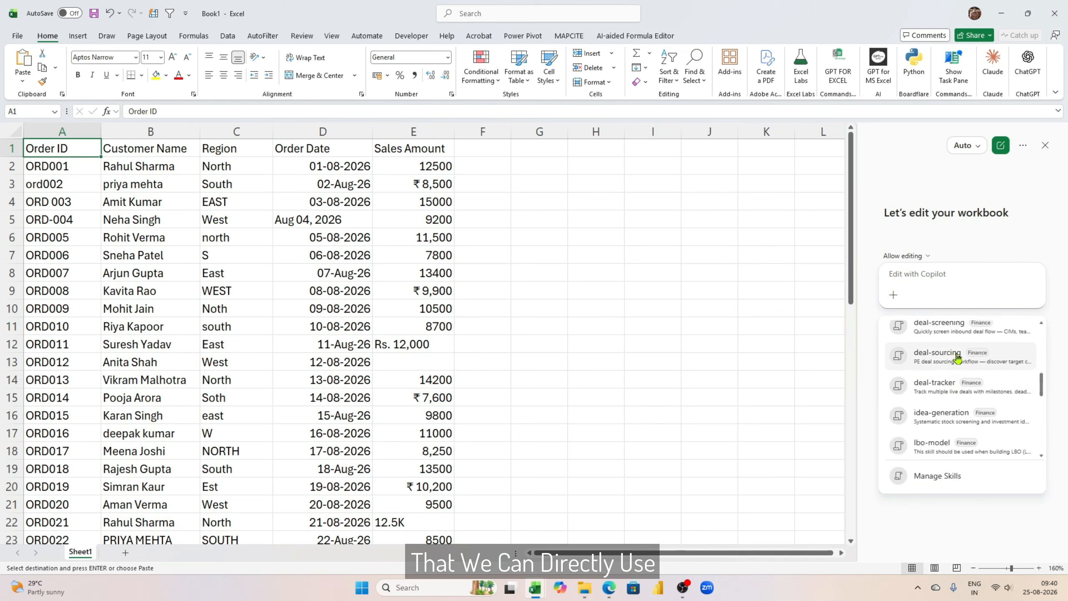
{"action": "scroll", "coordinate": [957, 354], "scroll_direction": "down", "scroll_amount": 5}
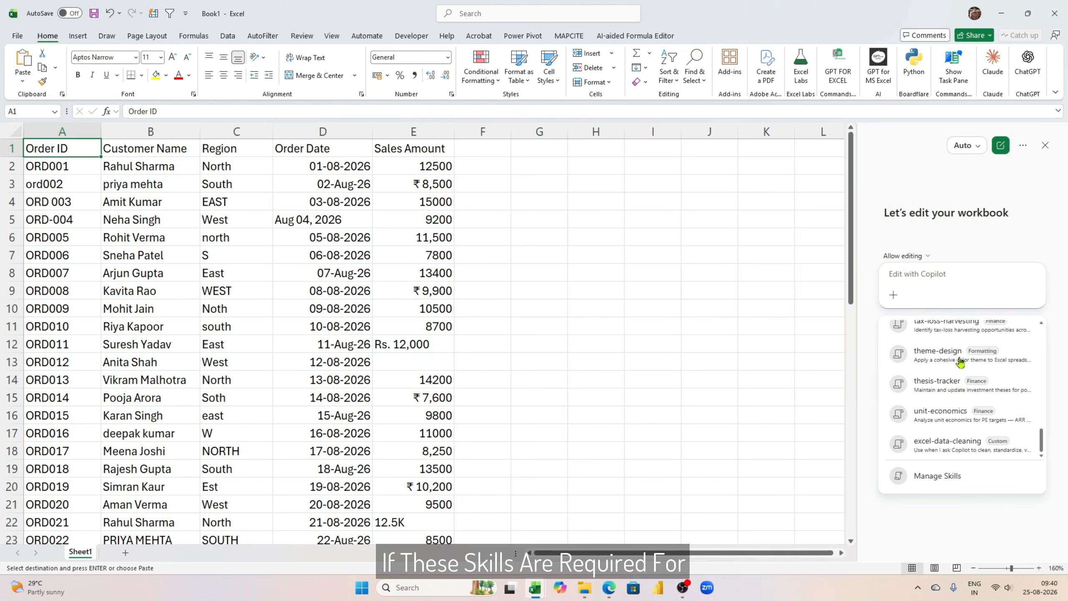
{"action": "left_click", "coordinate": [1000, 441]}
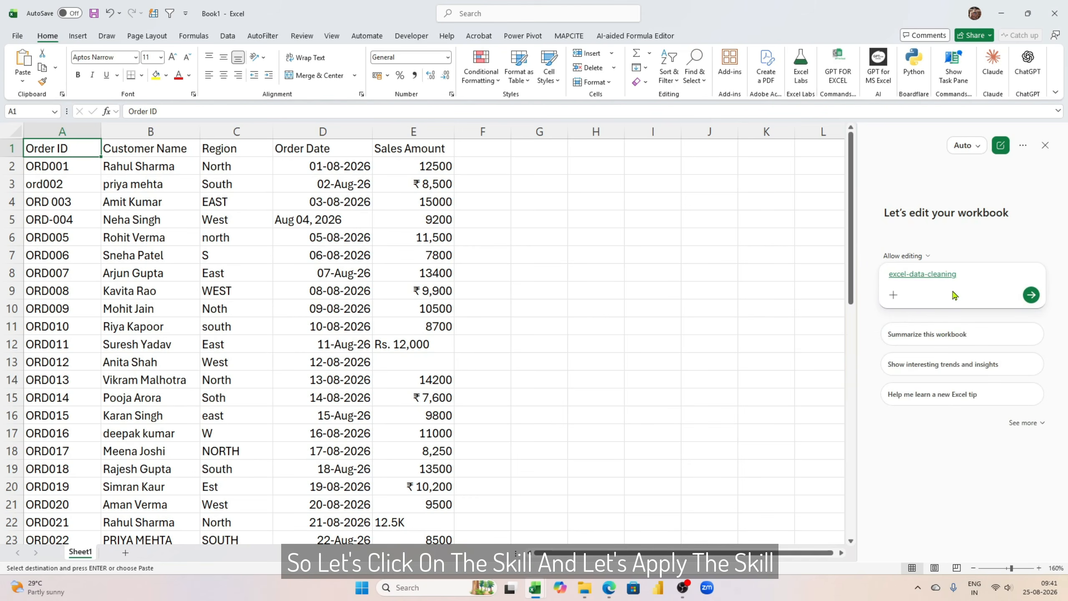
Complete the skill prompt with "apply skills instruction on sheet1" and submit it to Copilot
{"action": "type", "text": "apply t"}
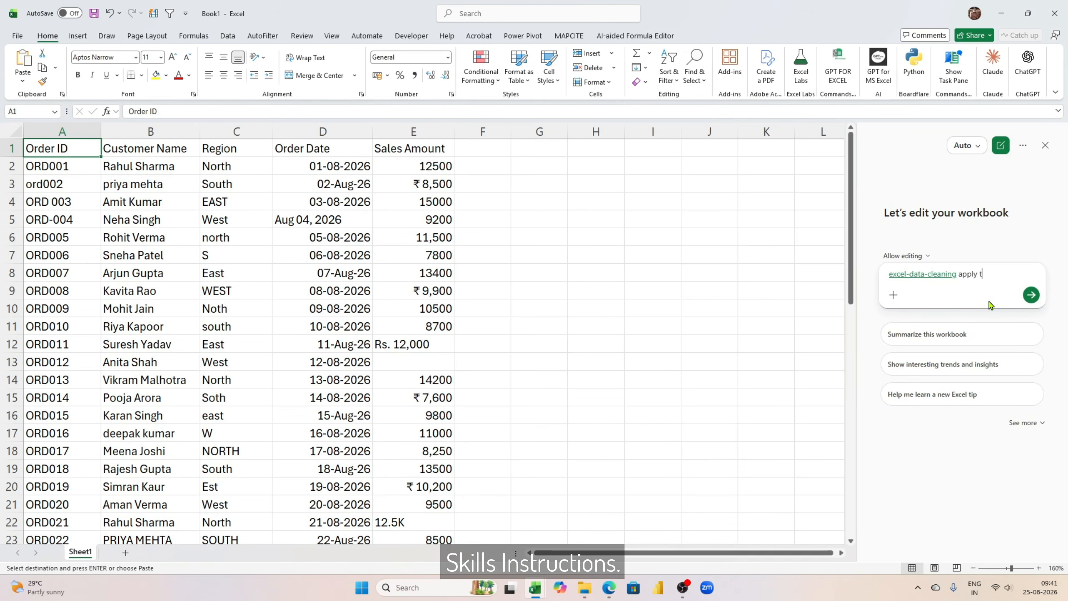
{"action": "type", "text": "ru"}
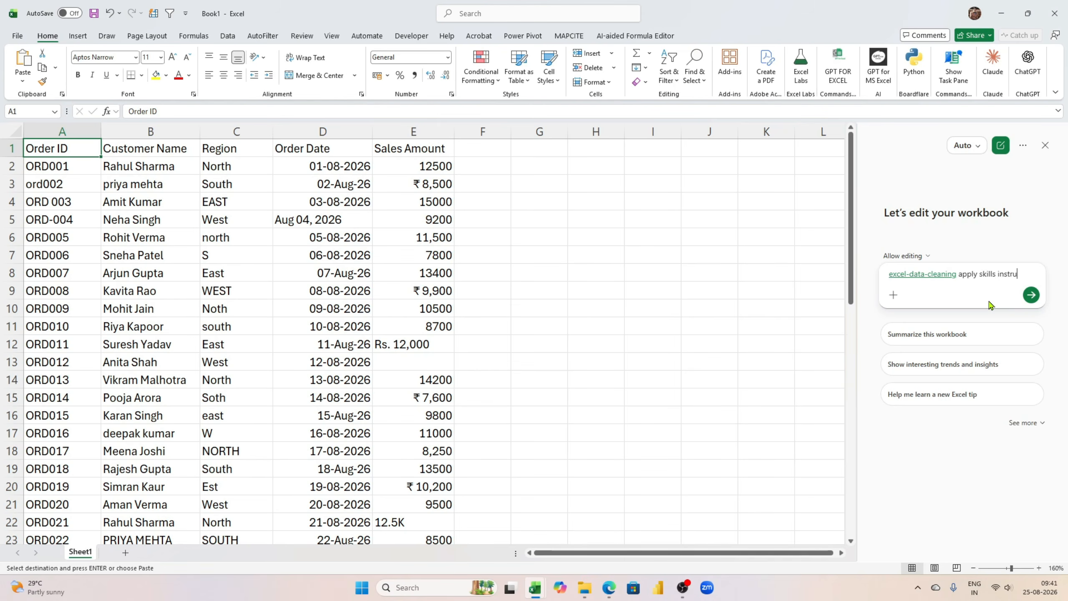
{"action": "type", "text": "ction on sheet1"}
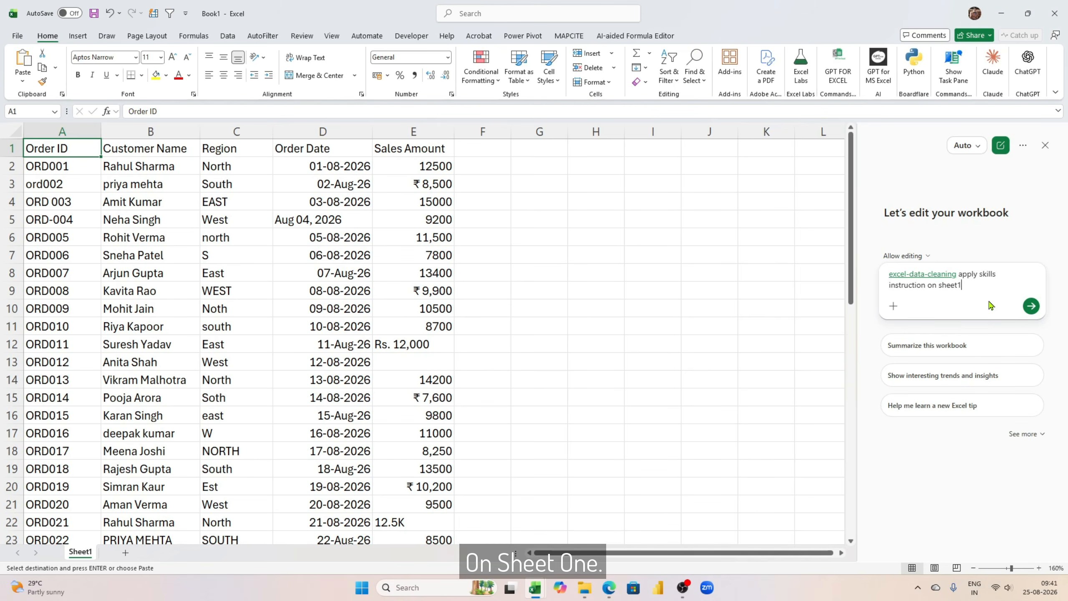
{"action": "left_click", "coordinate": [1031, 306]}
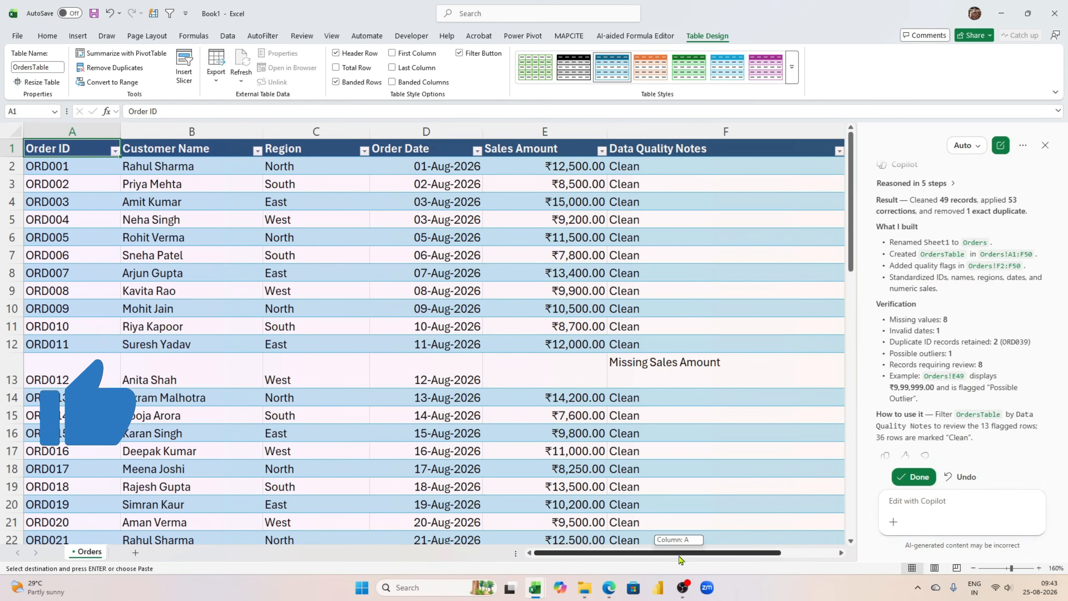
Zoom the sheet out to 115% and accept Copilot's changes to the orders table
{"action": "left_click_drag", "start_coordinate": [745, 553], "coordinate": [799, 563]}
{"action": "scroll", "coordinate": [563, 351], "scroll_direction": "down", "scroll_amount": 3, "text": "ctrl"}
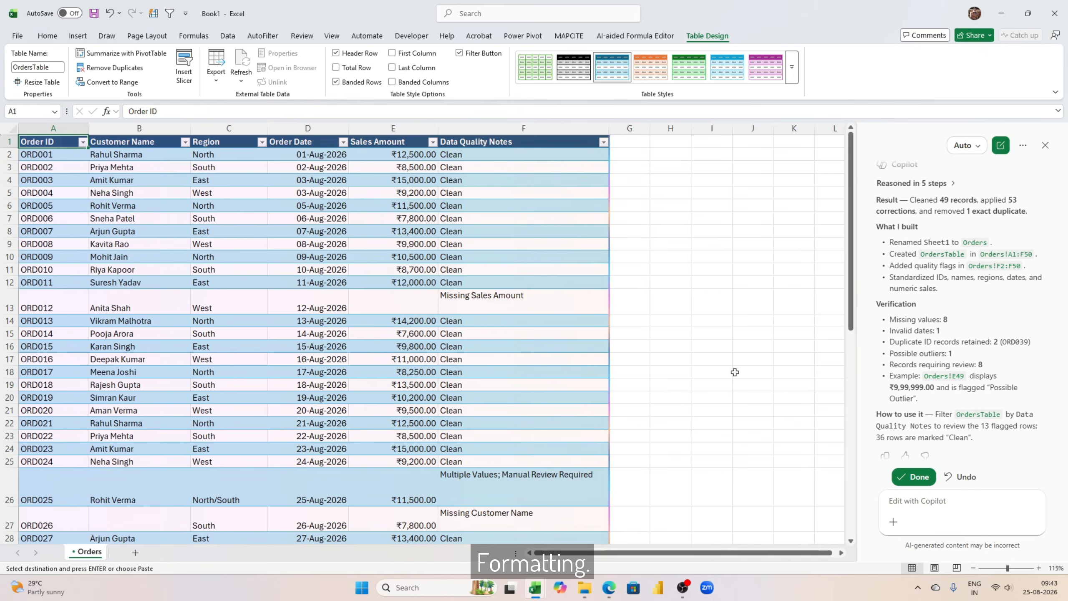
{"action": "left_click", "coordinate": [922, 479]}
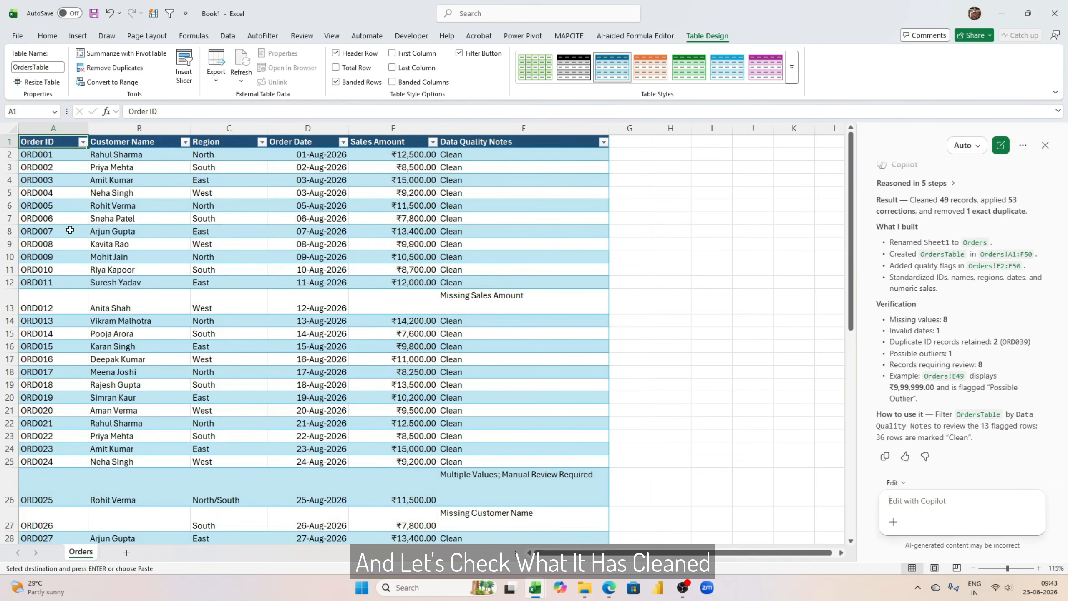
Review the cleaned table's Order Date column, invalid or missing dates, and blank sales amounts against their Data Quality Notes
{"action": "scroll", "coordinate": [467, 301], "scroll_direction": "down", "scroll_amount": 9}
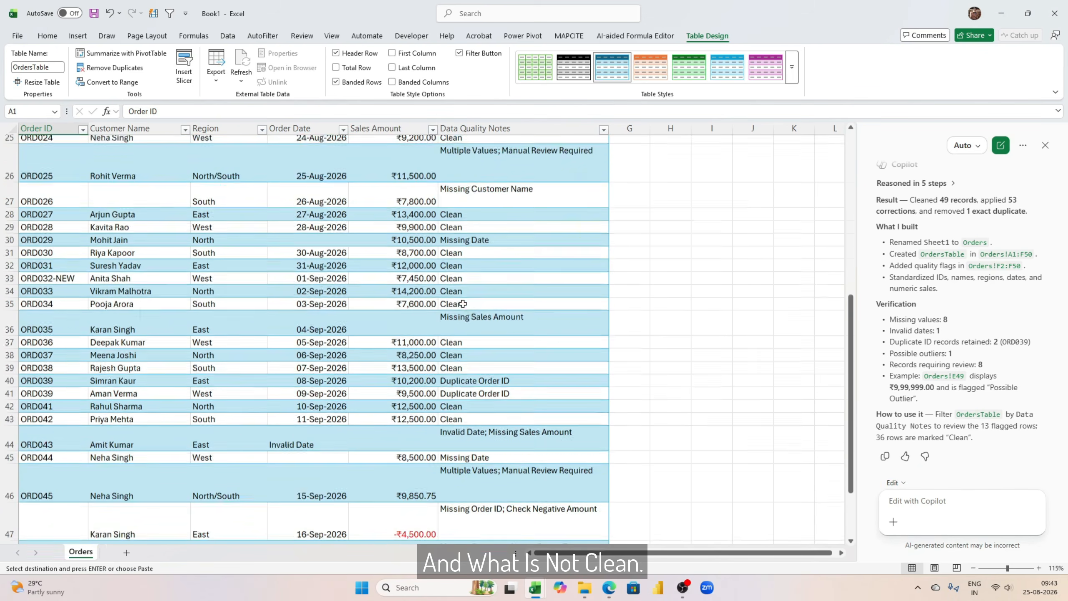
{"action": "scroll", "coordinate": [465, 301], "scroll_direction": "up", "scroll_amount": 9}
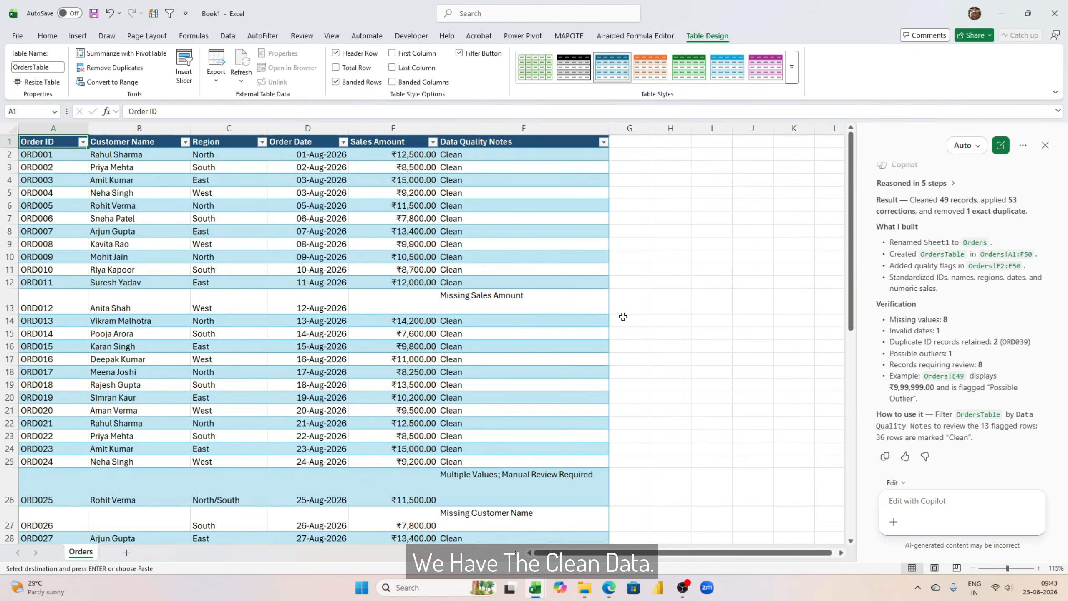
{"action": "left_click", "coordinate": [307, 128]}
{"action": "scroll", "coordinate": [335, 343], "scroll_direction": "down", "scroll_amount": 9}
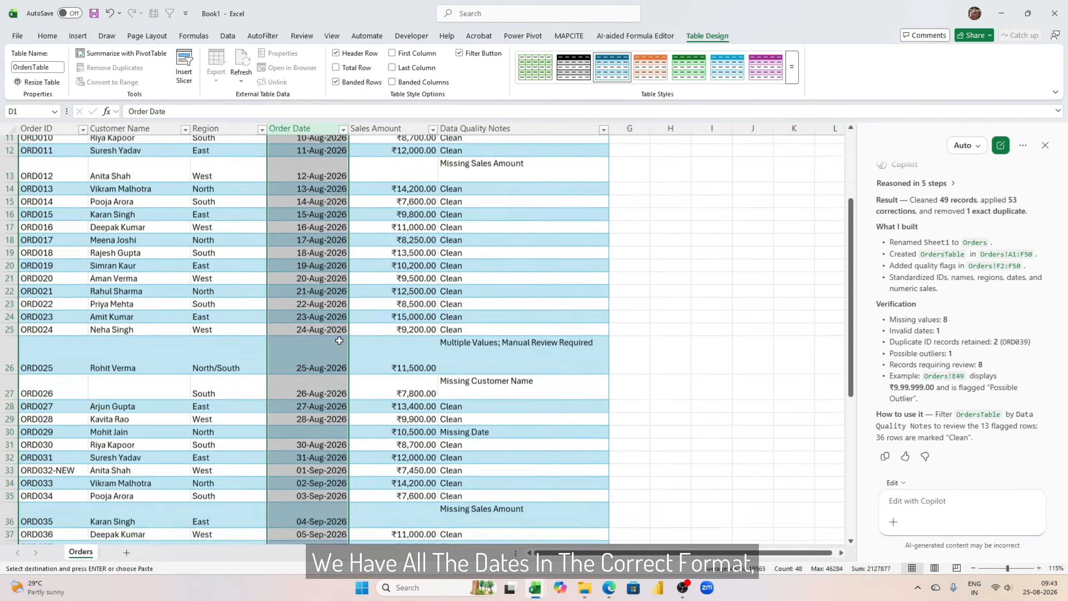
{"action": "scroll", "coordinate": [335, 343], "scroll_direction": "down", "scroll_amount": 2}
{"action": "left_click", "coordinate": [320, 305]}
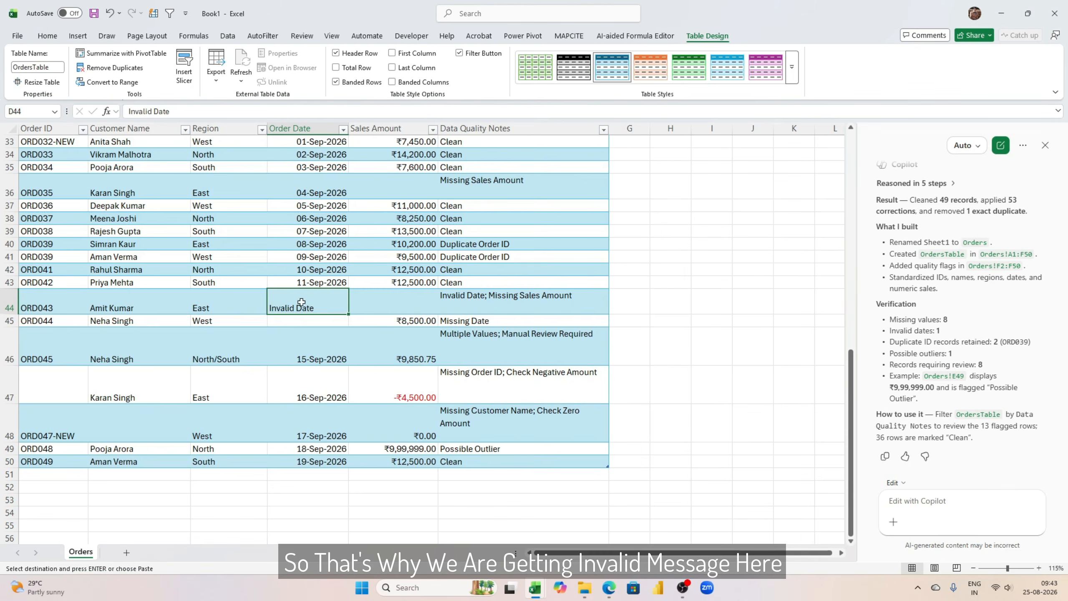
{"action": "left_click", "coordinate": [459, 321]}
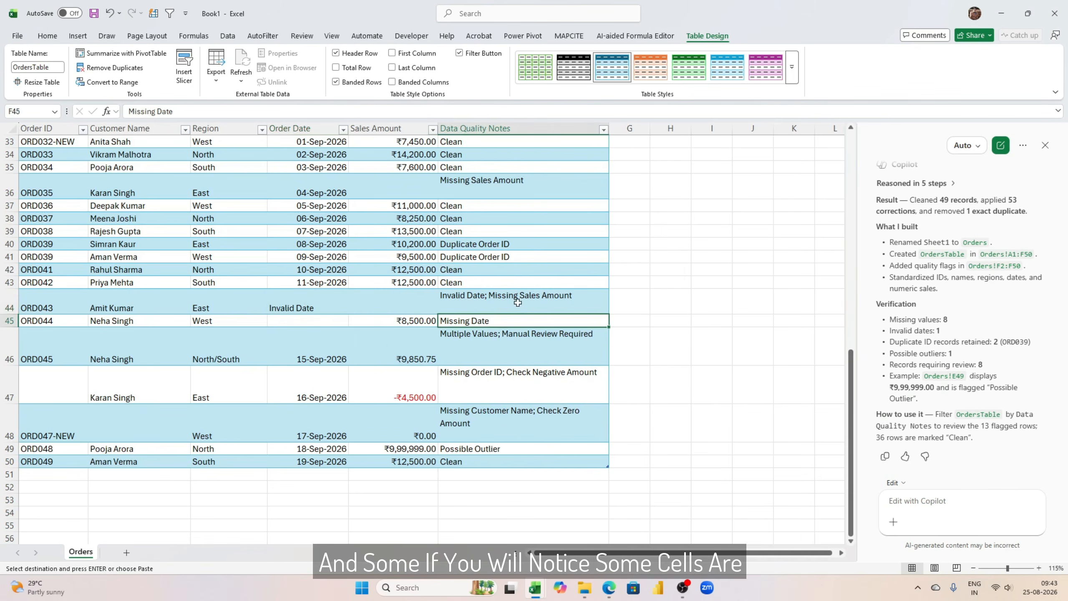
{"action": "scroll", "coordinate": [488, 318], "scroll_direction": "up", "scroll_amount": 4}
{"action": "scroll", "coordinate": [489, 317], "scroll_direction": "up", "scroll_amount": 7}
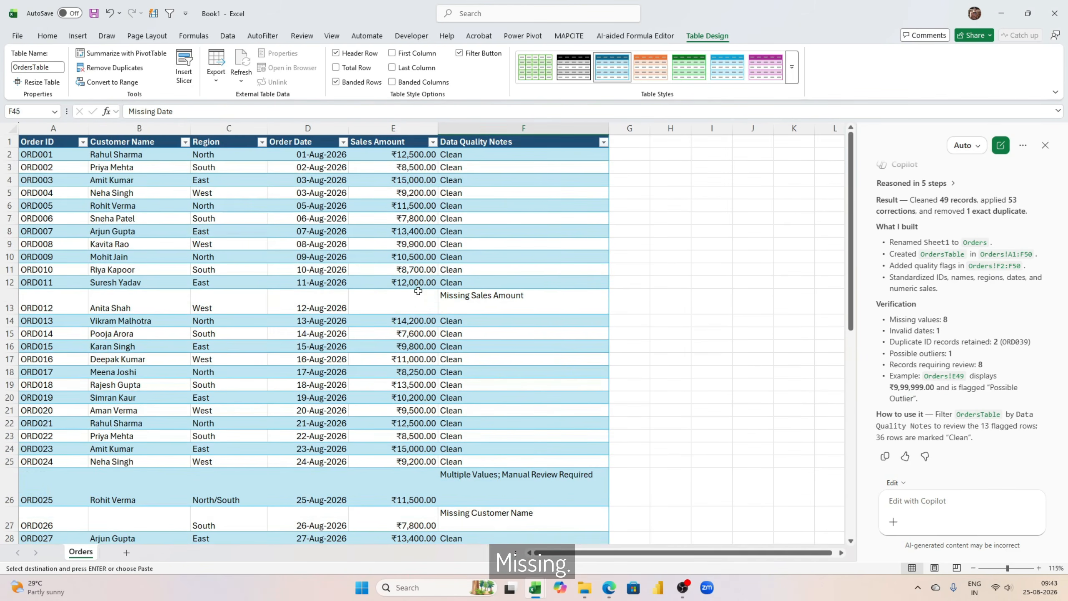
{"action": "left_click", "coordinate": [427, 294]}
{"action": "left_click", "coordinate": [574, 302]}
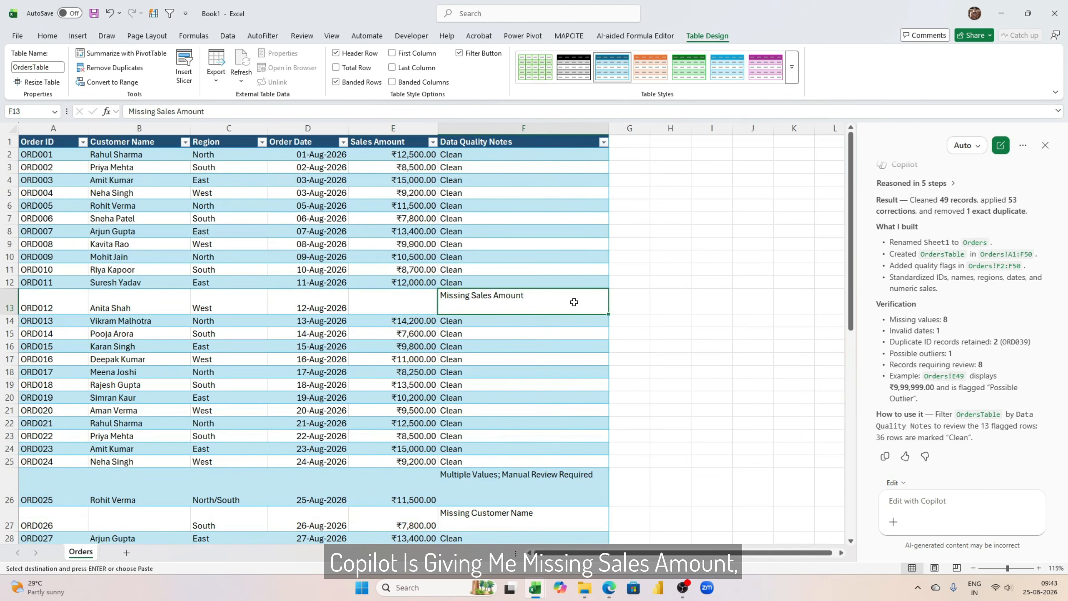
{"action": "left_click", "coordinate": [376, 310]}
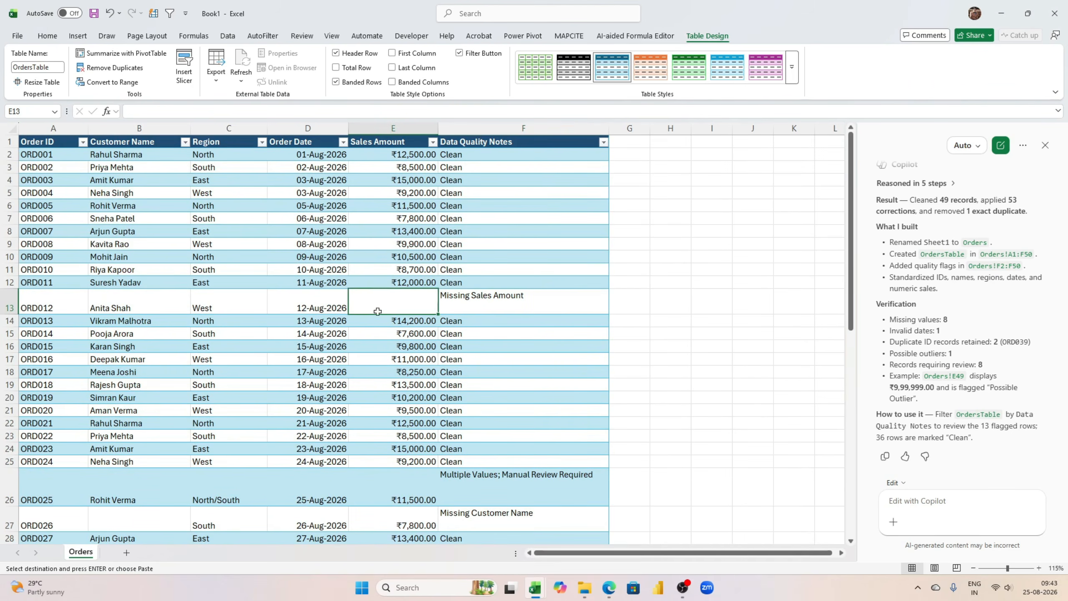
AutoFit the row heights of the entire Orders sheet
{"action": "left_click", "coordinate": [10, 128]}
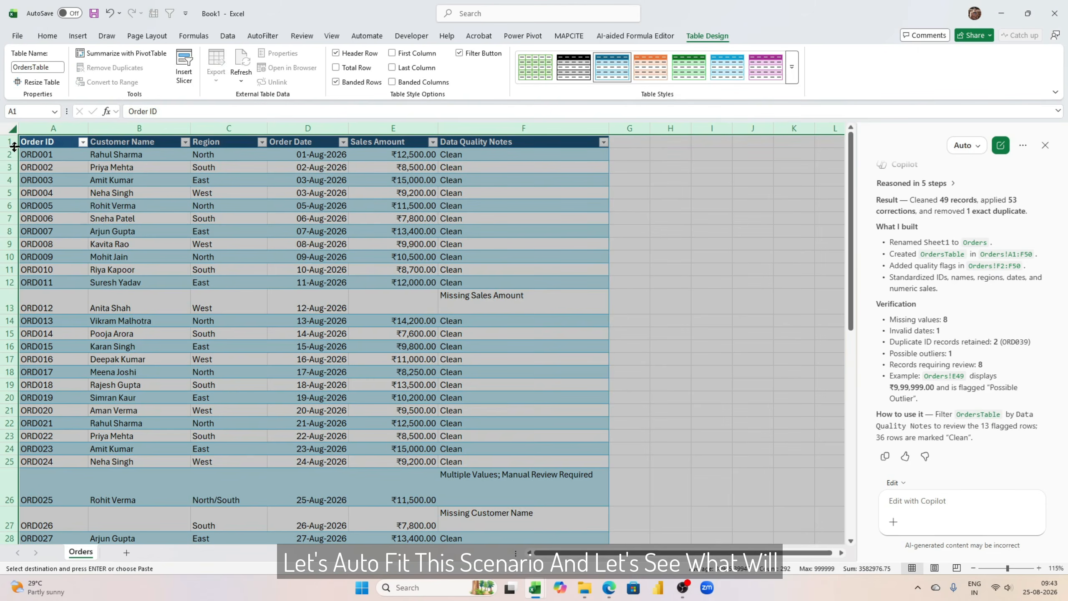
{"action": "double_click", "coordinate": [14, 147]}
{"action": "left_click", "coordinate": [466, 294]}
Examine the final table's flagged rows, the data quality note in row 48 and the Region column
{"action": "scroll", "coordinate": [402, 384], "scroll_direction": "down", "scroll_amount": 4}
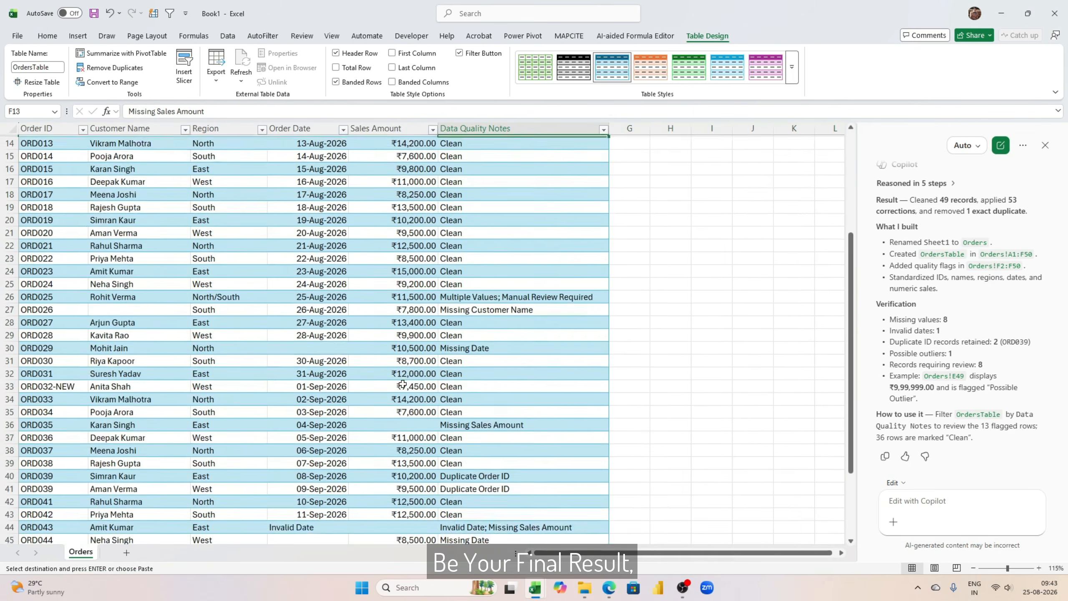
{"action": "scroll", "coordinate": [403, 384], "scroll_direction": "down", "scroll_amount": 5}
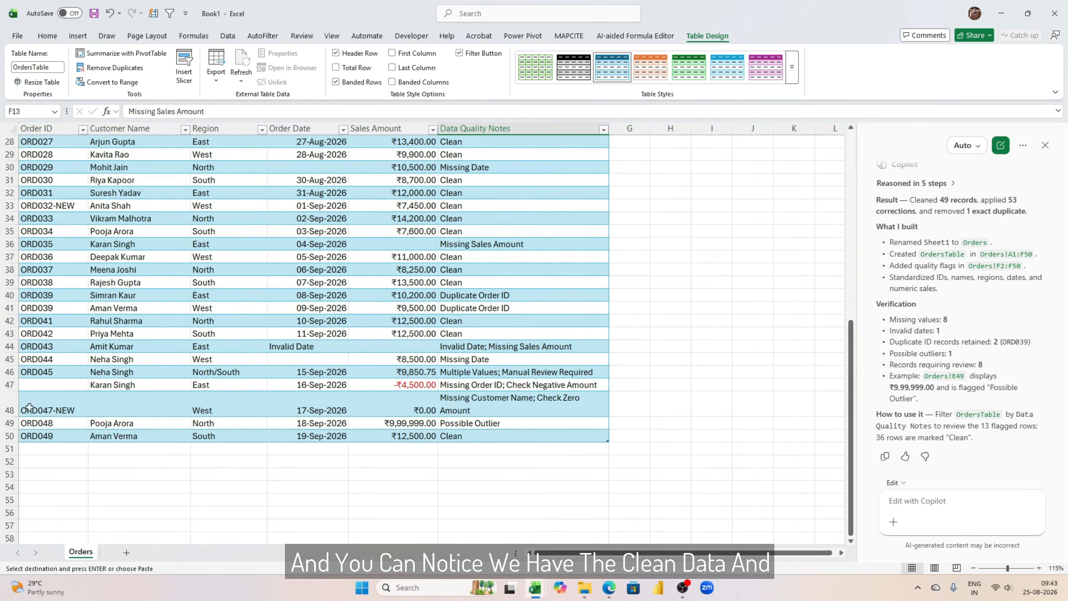
{"action": "left_click", "coordinate": [507, 411]}
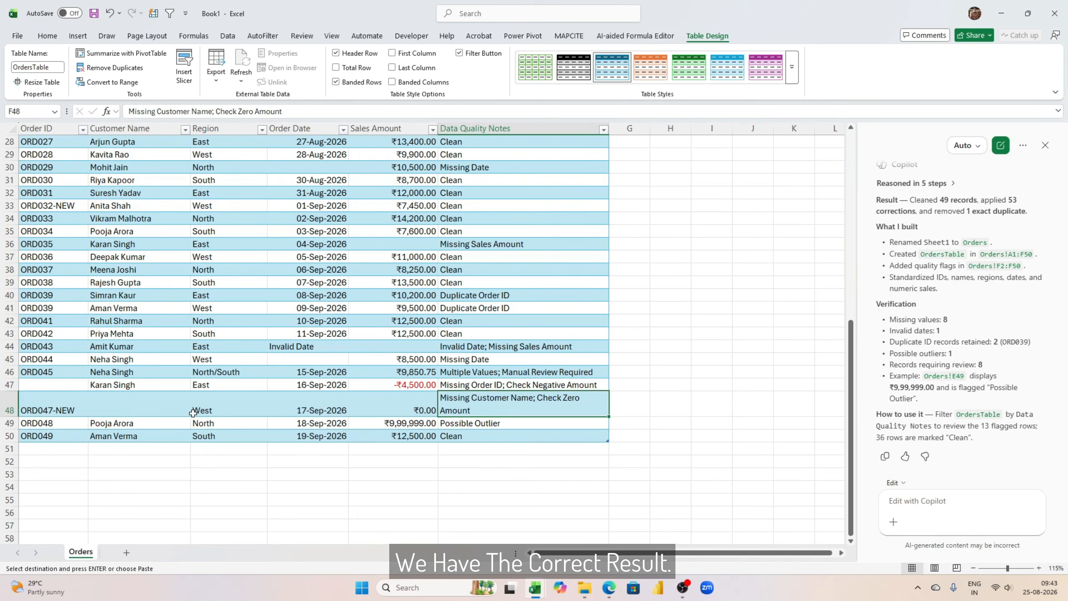
{"action": "scroll", "coordinate": [280, 405], "scroll_direction": "up", "scroll_amount": 2}
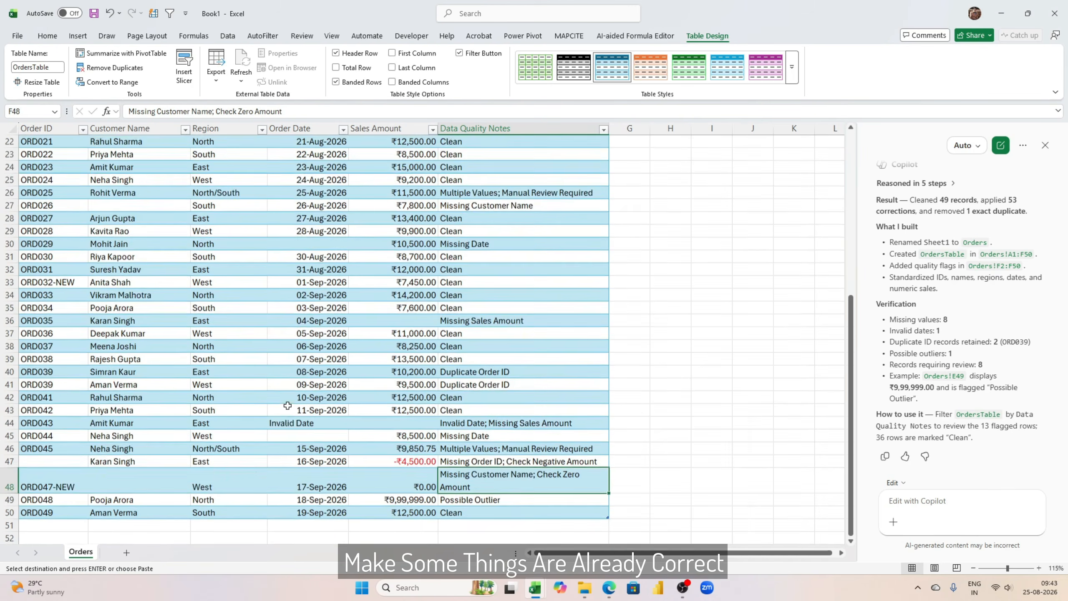
{"action": "scroll", "coordinate": [287, 405], "scroll_direction": "up", "scroll_amount": 7}
{"action": "left_click", "coordinate": [228, 128]}
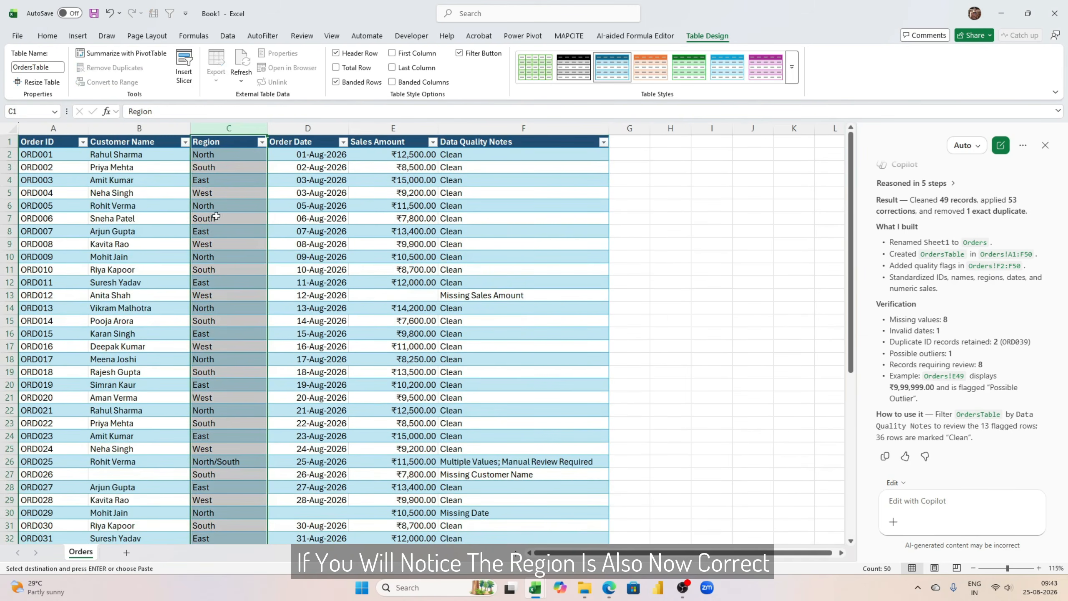
{"action": "scroll", "coordinate": [214, 336], "scroll_direction": "down", "scroll_amount": 6}
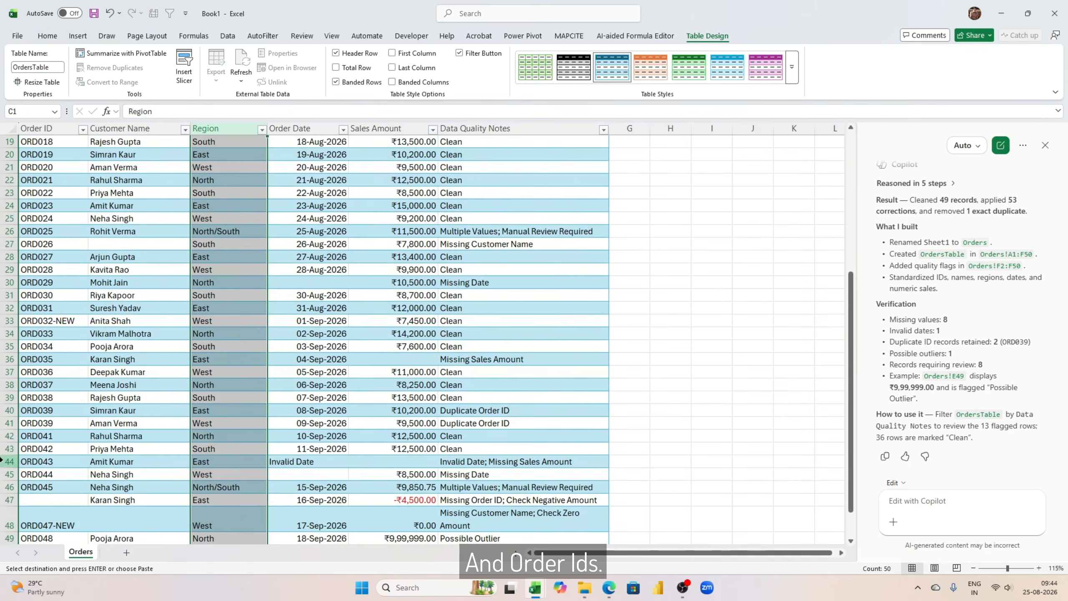
Check the Region, Order Date and Sales Amount columns of the cleaned orders table for consistent formatting
{"action": "scroll", "coordinate": [59, 446], "scroll_direction": "up", "scroll_amount": 2}
{"action": "scroll", "coordinate": [61, 442], "scroll_direction": "down", "scroll_amount": 5}
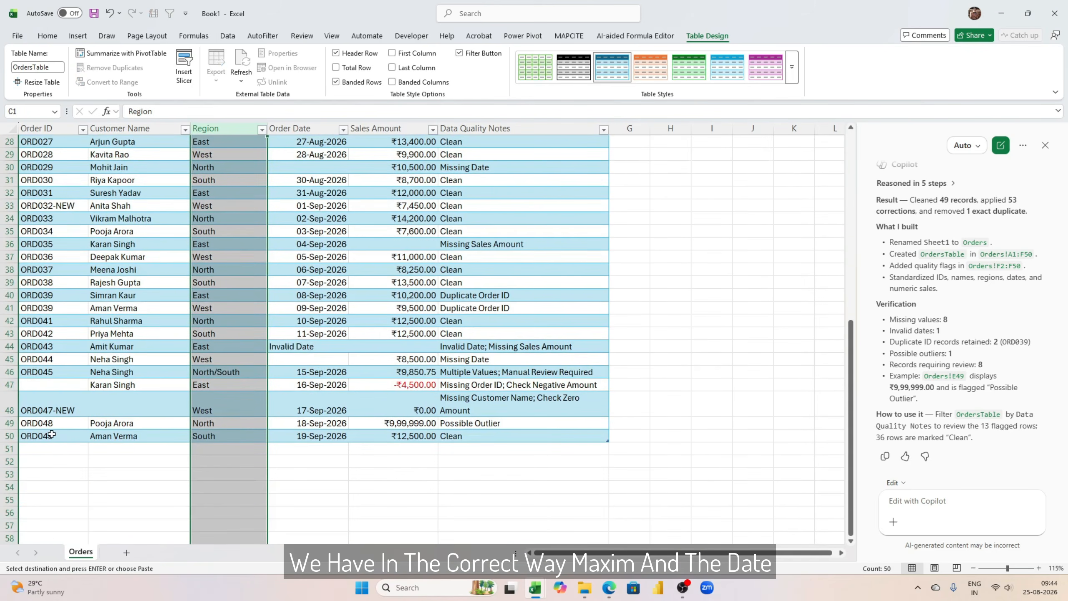
{"action": "scroll", "coordinate": [55, 425], "scroll_direction": "up", "scroll_amount": 9}
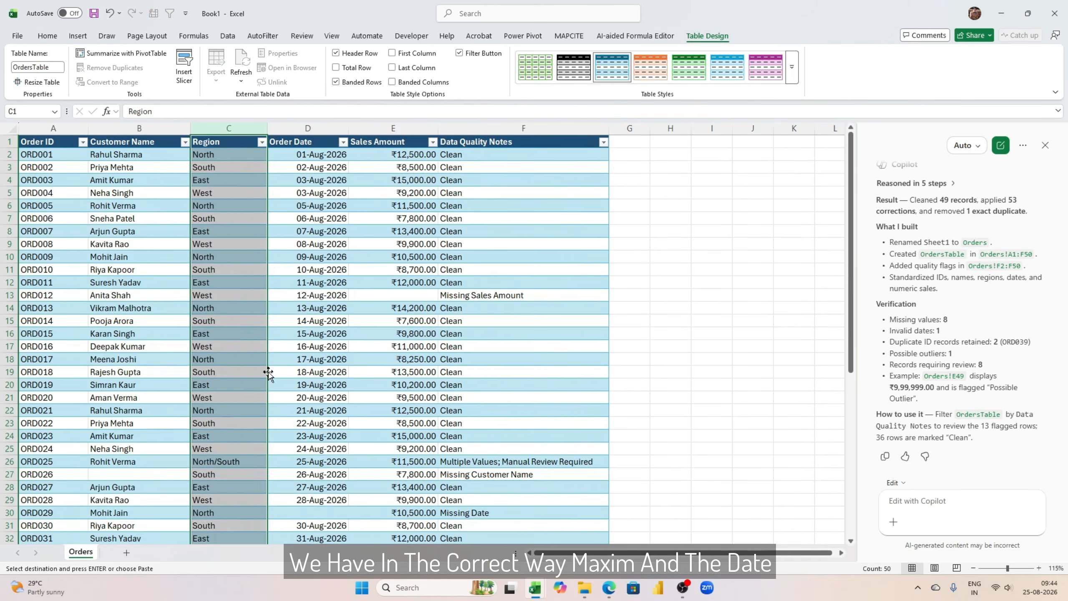
{"action": "left_click", "coordinate": [324, 123]}
{"action": "scroll", "coordinate": [449, 409], "scroll_direction": "down", "scroll_amount": 4}
{"action": "scroll", "coordinate": [411, 181], "scroll_direction": "up", "scroll_amount": 4}
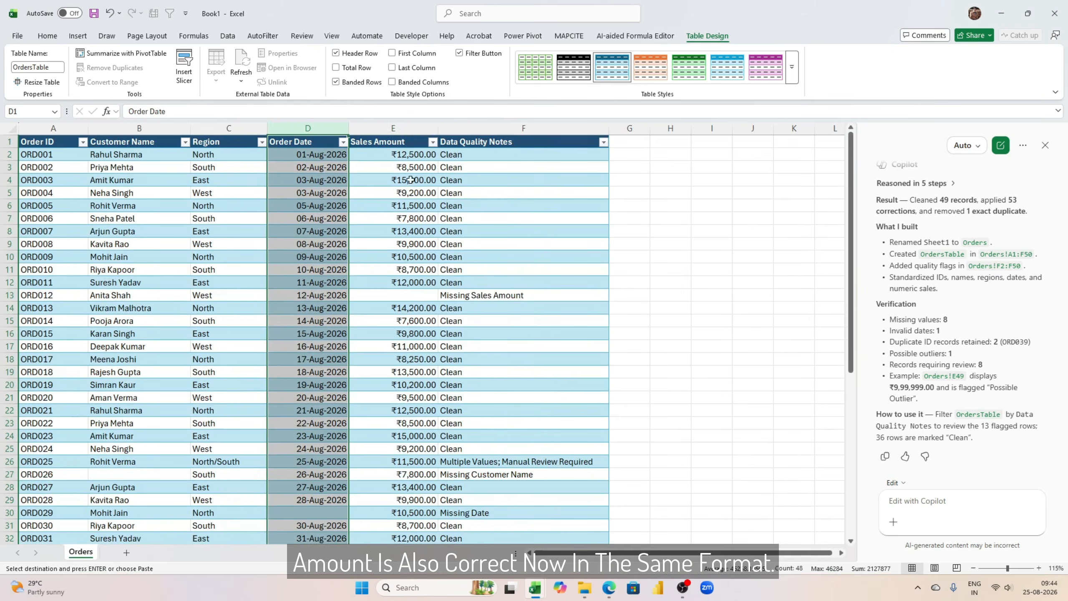
{"action": "left_click", "coordinate": [404, 129]}
{"action": "scroll", "coordinate": [526, 483], "scroll_direction": "down", "scroll_amount": 8}
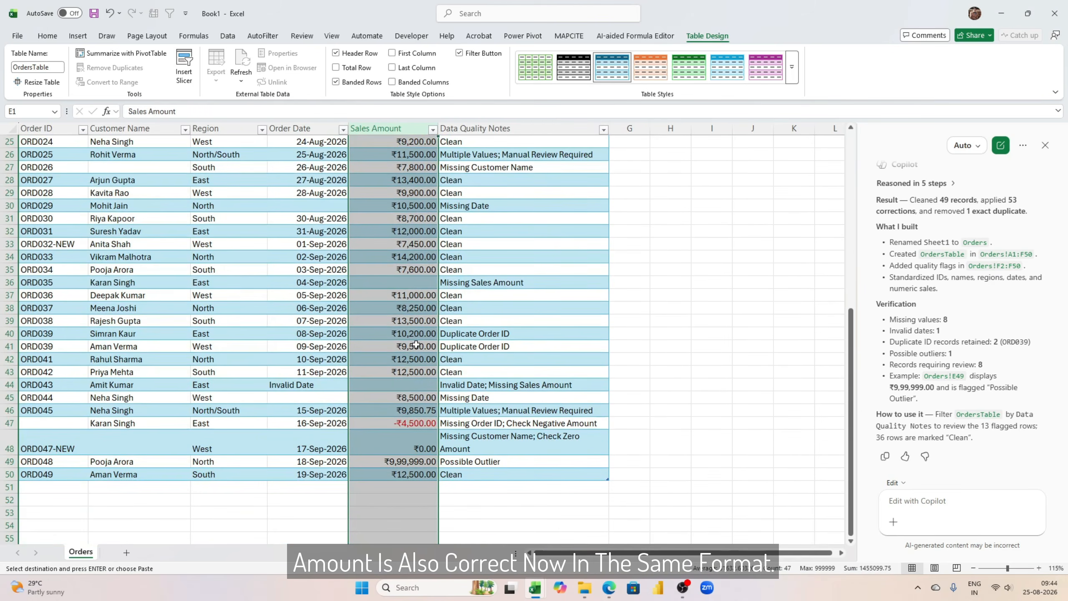
Examine the sales amount and quality note in row 47, and the whole Data Quality Notes column
{"action": "left_click", "coordinate": [462, 423]}
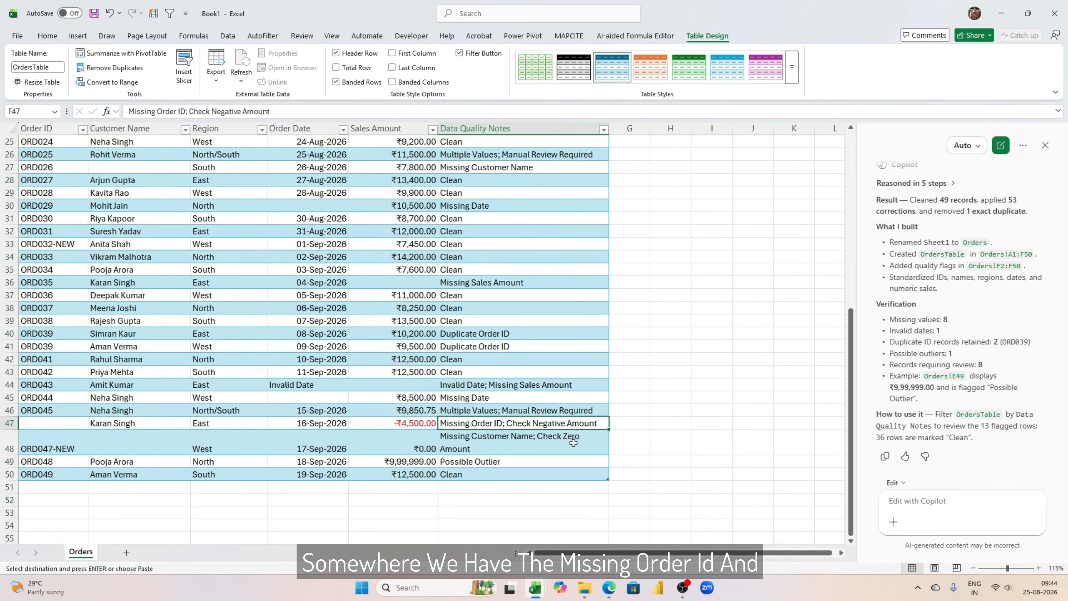
{"action": "left_click", "coordinate": [392, 423]}
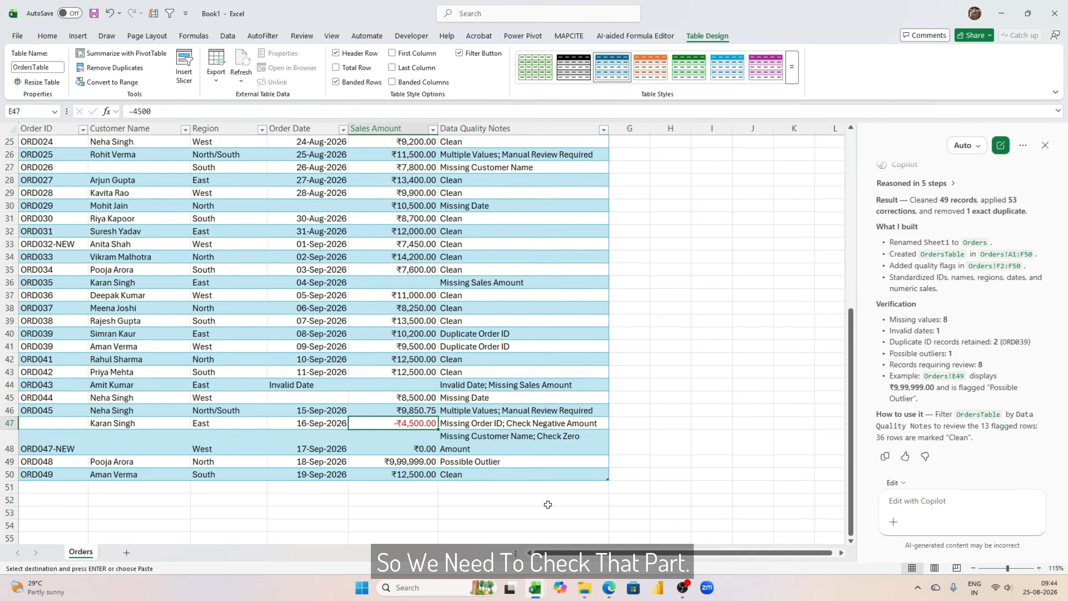
{"action": "scroll", "coordinate": [461, 443], "scroll_direction": "up", "scroll_amount": 1}
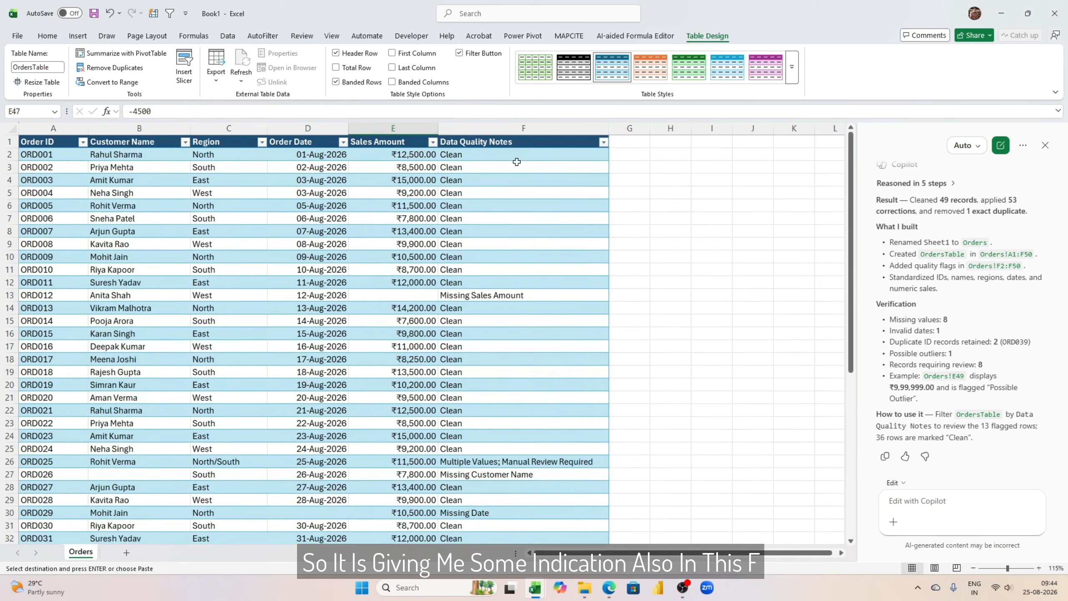
{"action": "left_click", "coordinate": [521, 138]}
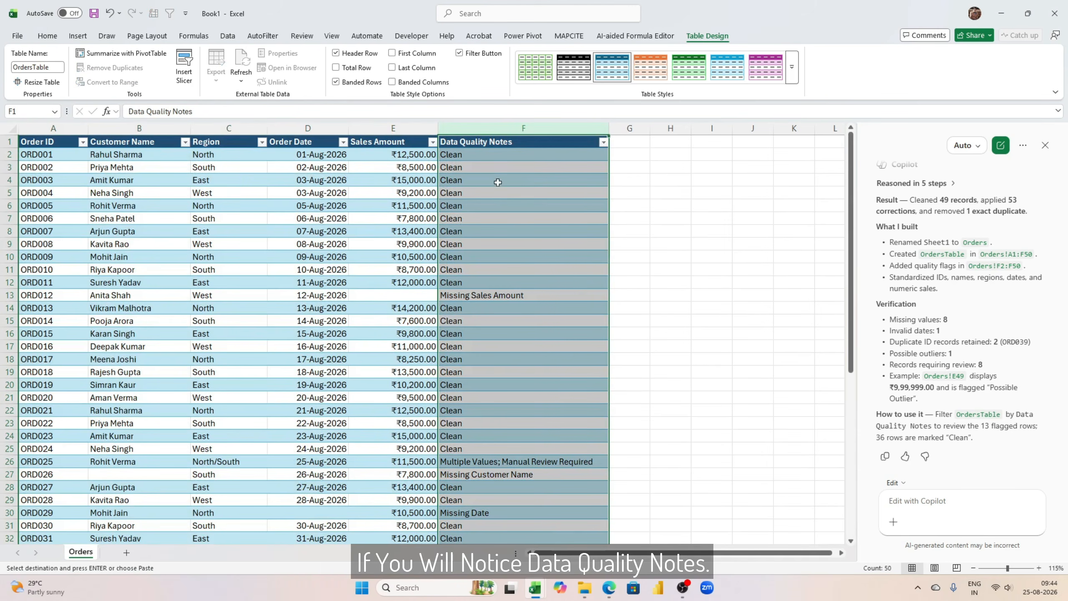
{"action": "left_click_drag", "start_coordinate": [522, 154], "coordinate": [545, 526]}
{"action": "scroll", "coordinate": [543, 369], "scroll_direction": "up", "scroll_amount": 7}
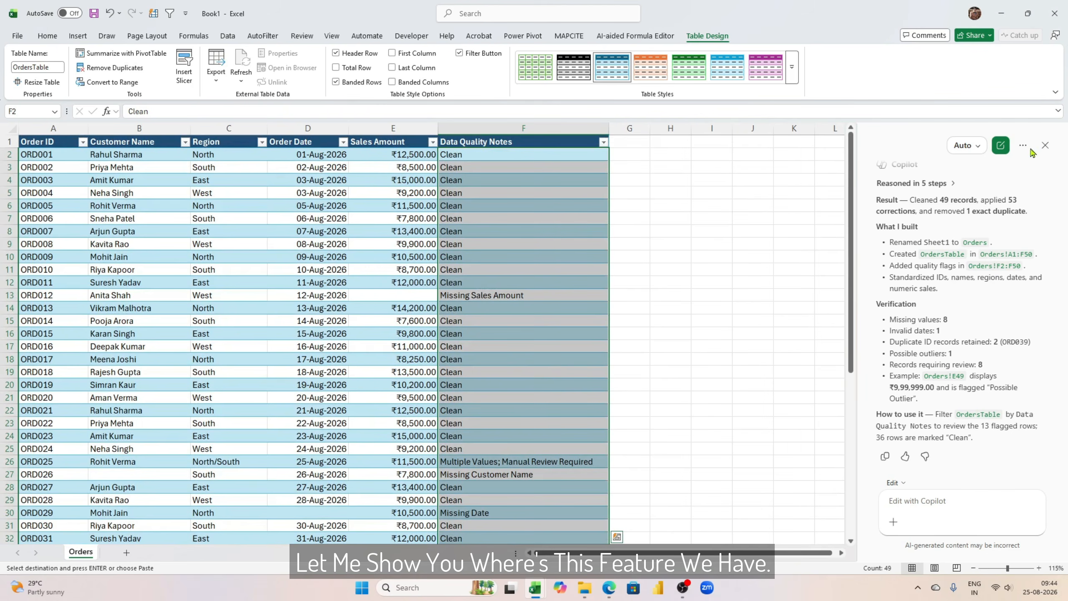
Start a new Copilot chat and select the Order ID header cell A1
{"action": "left_click", "coordinate": [1001, 146]}
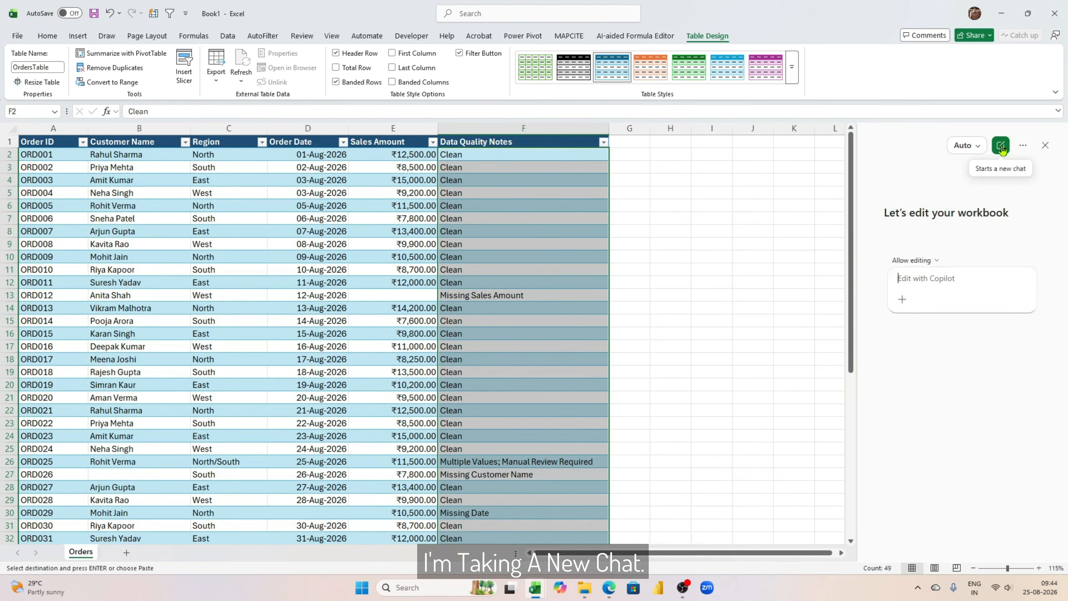
{"action": "left_click", "coordinate": [357, 256]}
{"action": "left_click", "coordinate": [41, 145]}
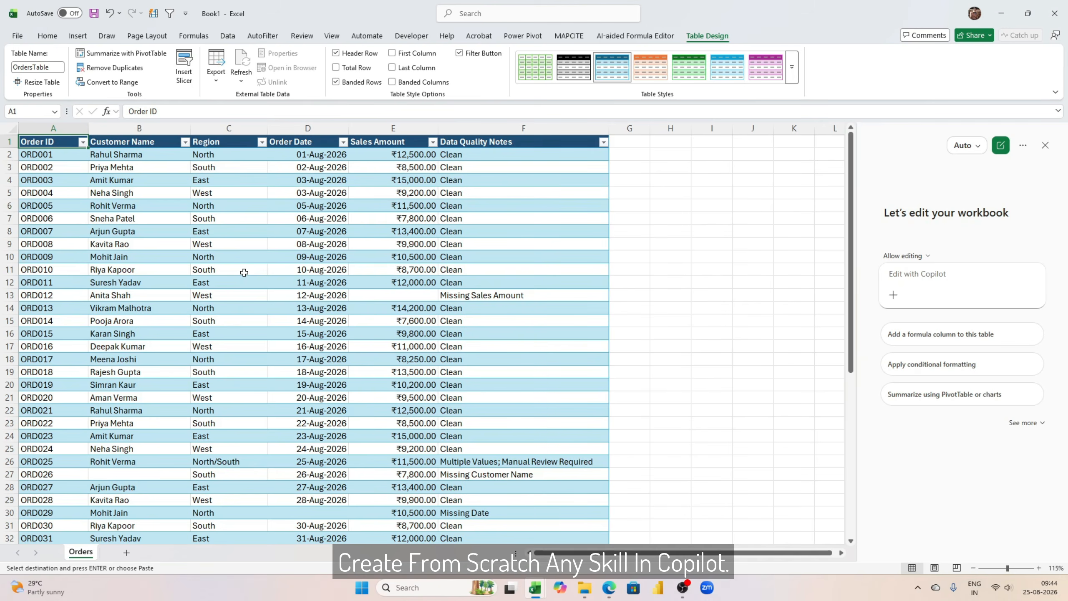
Open the Custom skills list in Copilot's skill management
{"action": "left_click", "coordinate": [895, 296]}
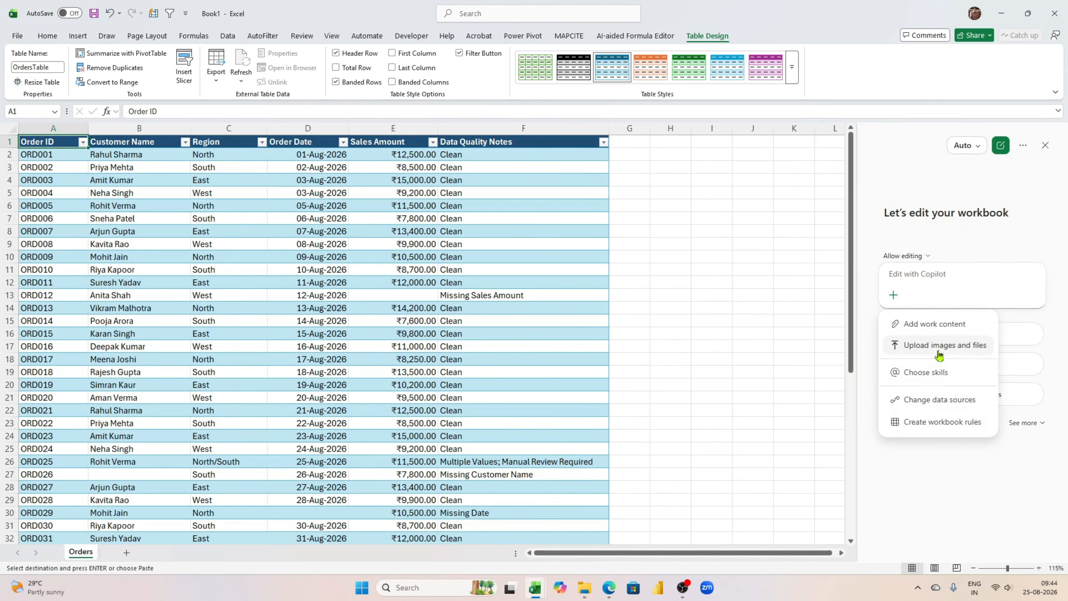
{"action": "left_click", "coordinate": [938, 379]}
{"action": "scroll", "coordinate": [950, 420], "scroll_direction": "down", "scroll_amount": 5}
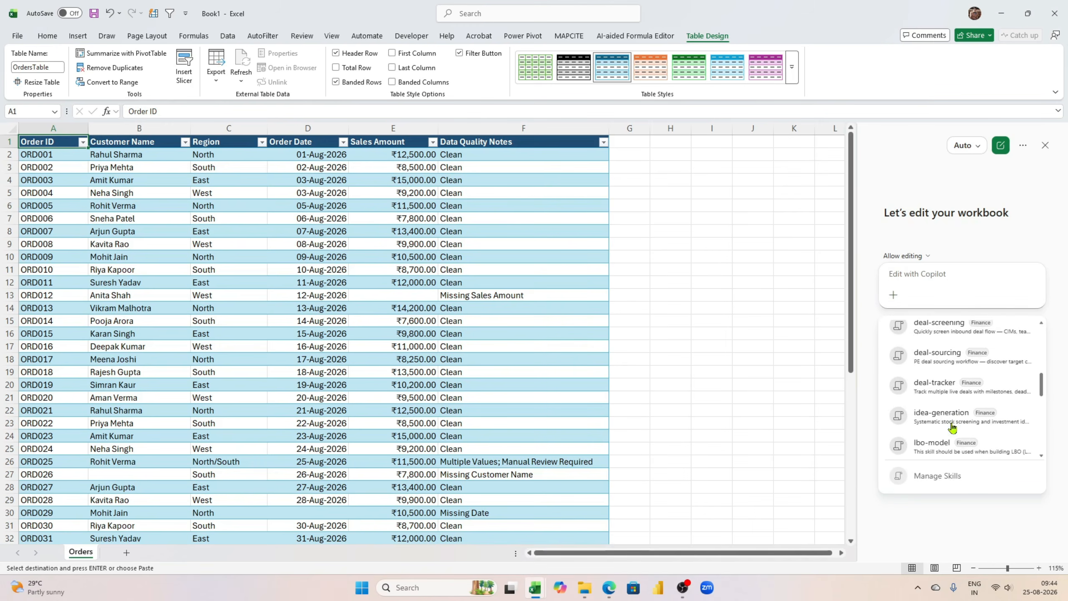
{"action": "left_click", "coordinate": [954, 484]}
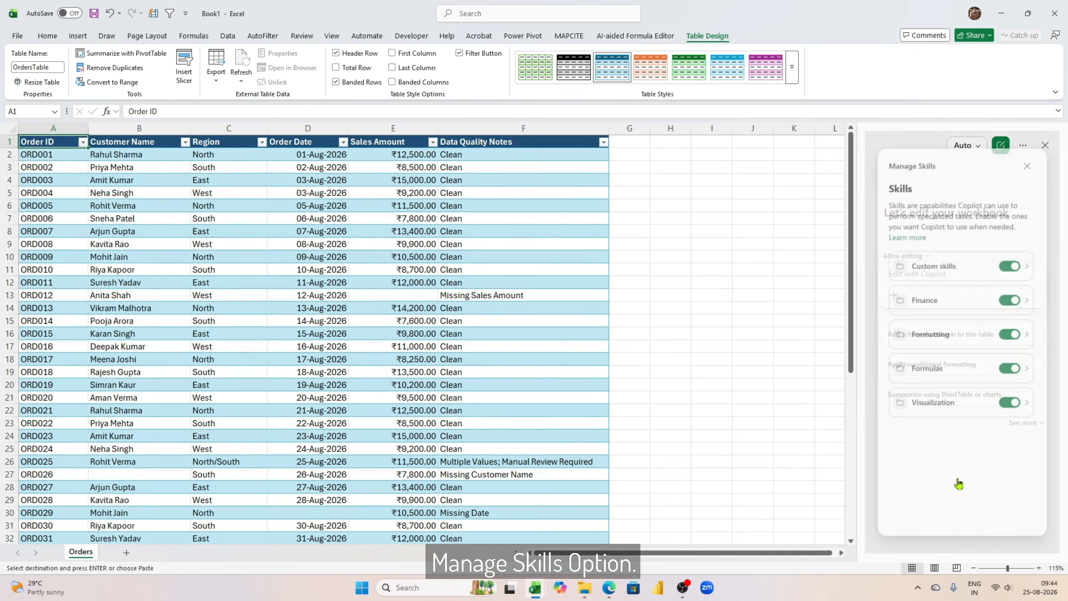
{"action": "left_click", "coordinate": [955, 265]}
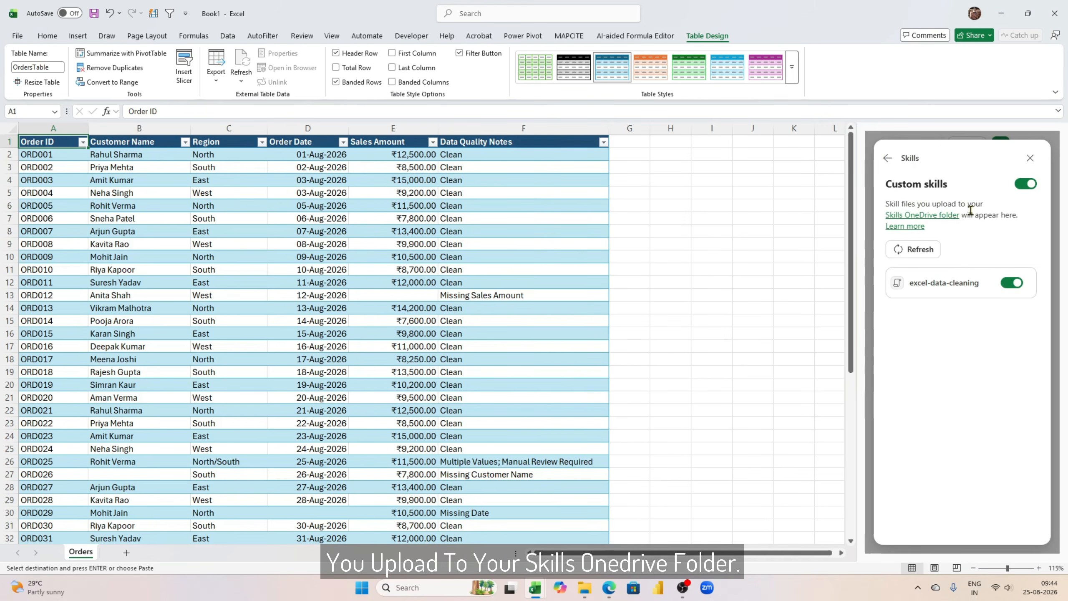
Open the Skills OneDrive folder in the browser and close the YouTube Studio and blank tabs
{"action": "left_click", "coordinate": [937, 216]}
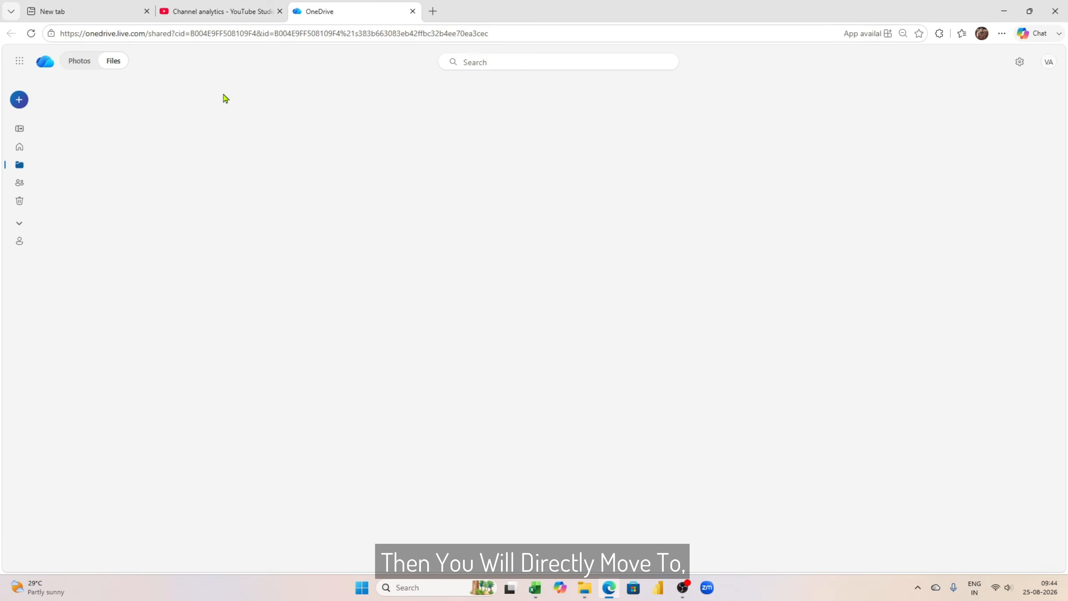
{"action": "left_click", "coordinate": [279, 11]}
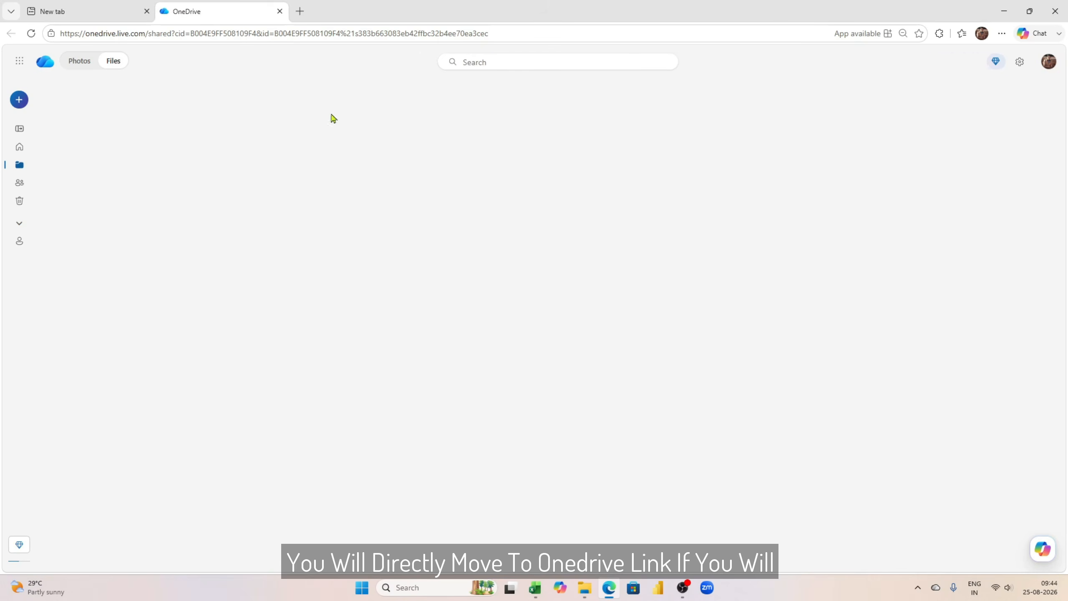
{"action": "left_click", "coordinate": [147, 12]}
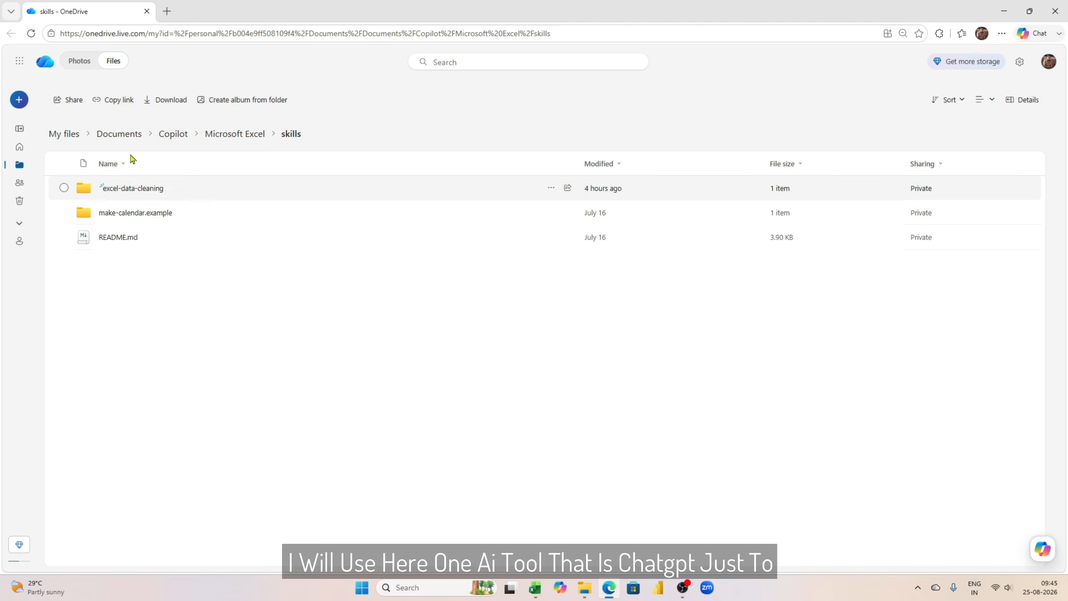
Open ChatGPT in a new browser tab
{"action": "left_click", "coordinate": [167, 13]}
{"action": "type", "text": "c"}
{"action": "key", "text": "Return"}
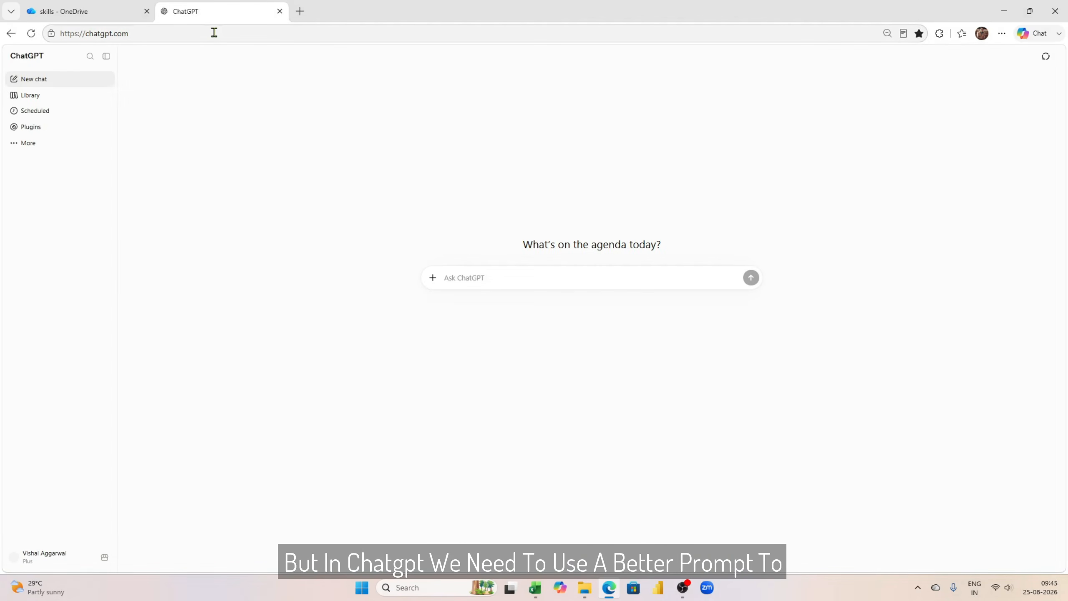
Read the custom skill instructions in README.md in the OneDrive skills folder, and close the file
{"action": "left_click", "coordinate": [84, 11]}
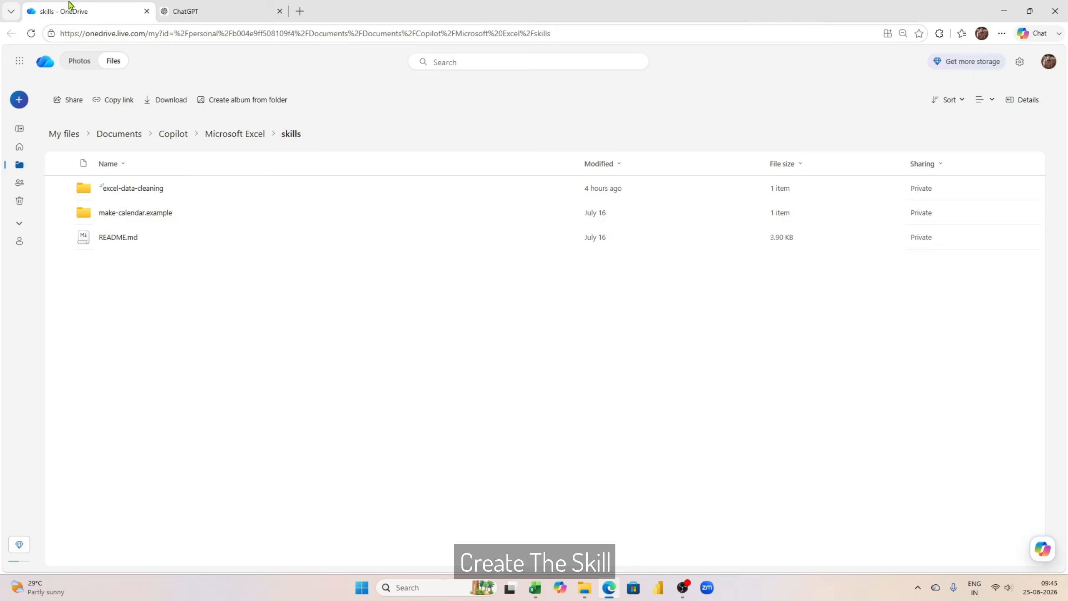
{"action": "left_click", "coordinate": [118, 238]}
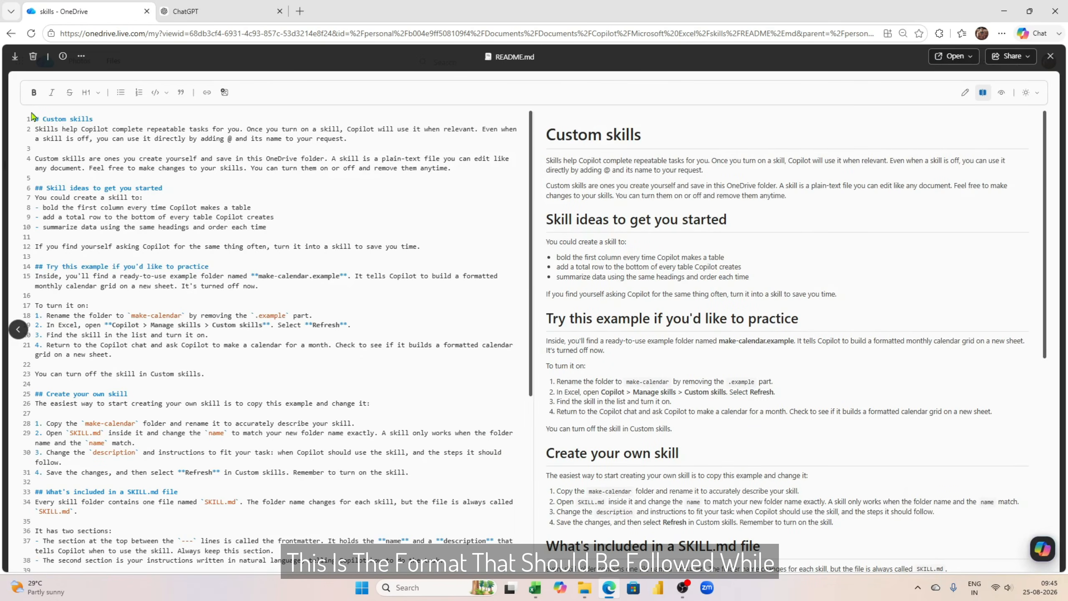
{"action": "left_click_drag", "start_coordinate": [34, 118], "coordinate": [209, 379]}
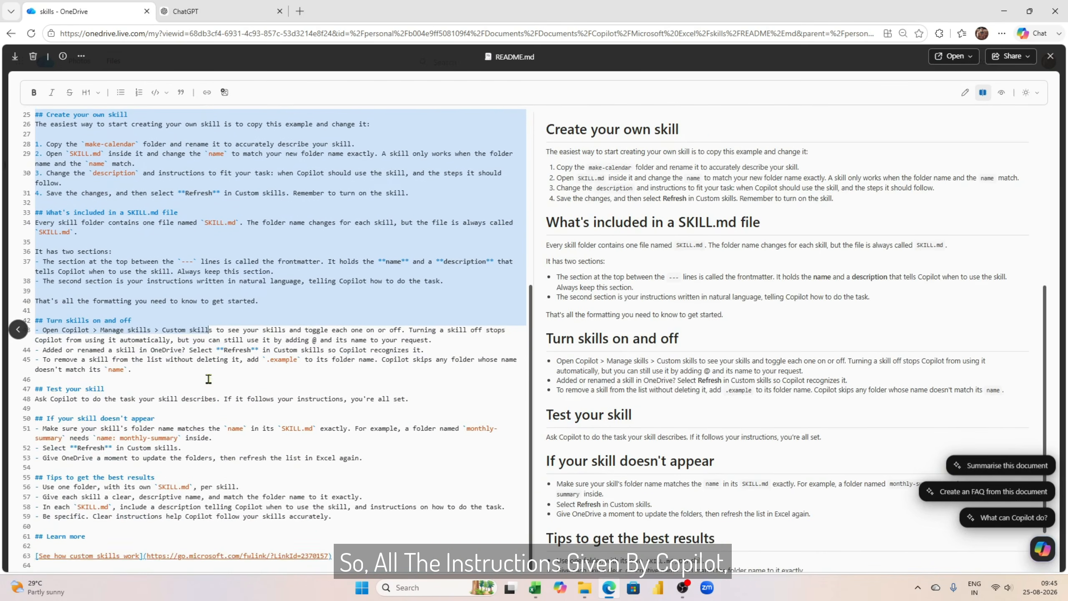
{"action": "scroll", "coordinate": [215, 386], "scroll_direction": "up", "scroll_amount": 5}
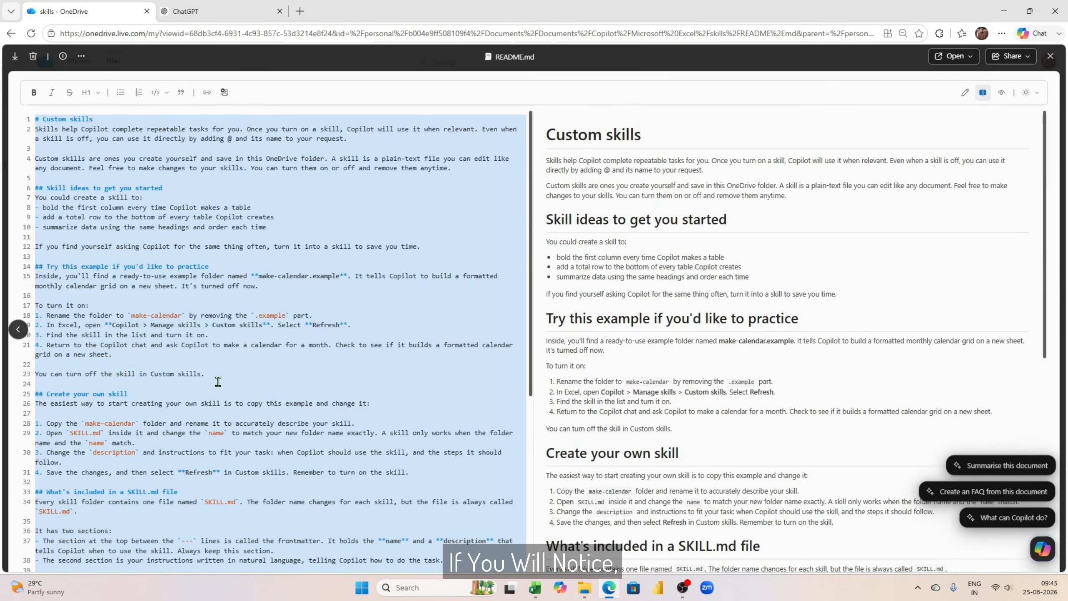
{"action": "left_click", "coordinate": [125, 274]}
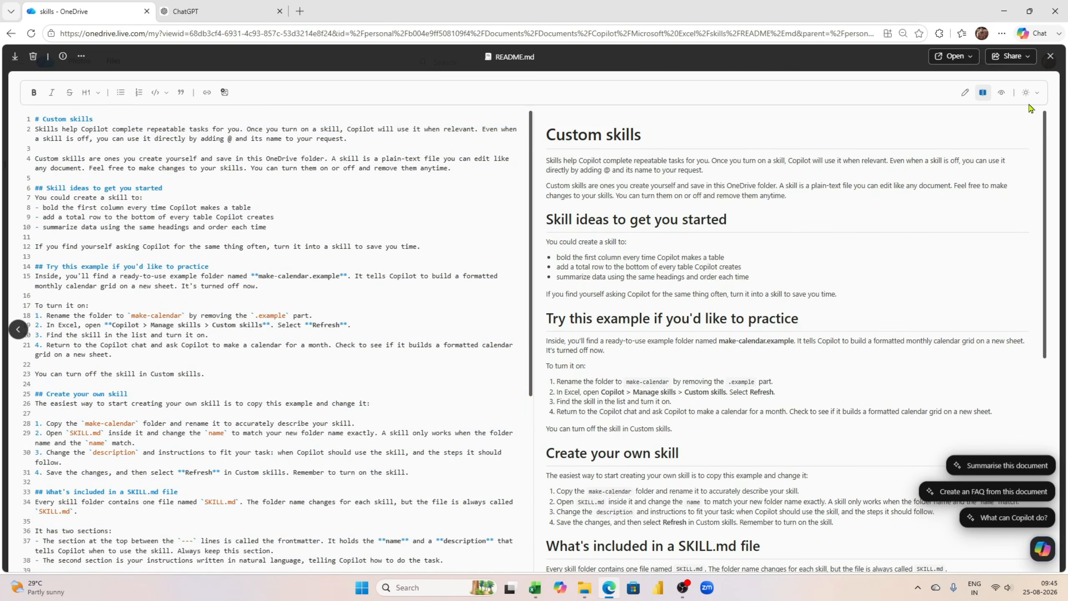
{"action": "left_click", "coordinate": [1051, 56]}
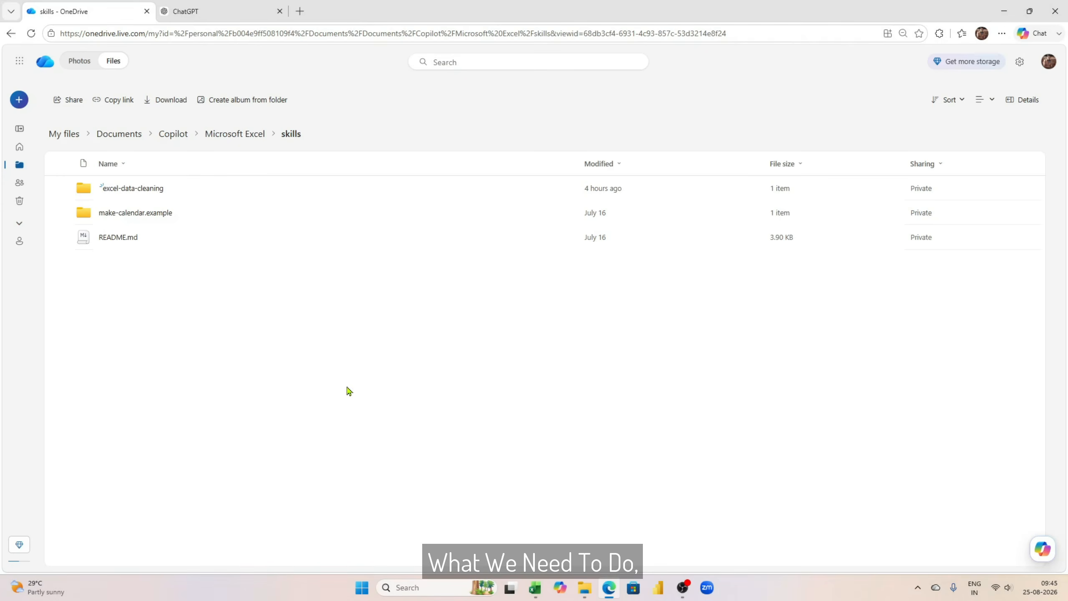
Switch to the Copilot Skills folder in File Explorer and open the Word document Master Prompt for Excel Copilot Skill
{"action": "mouse_move", "coordinate": [594, 594]}
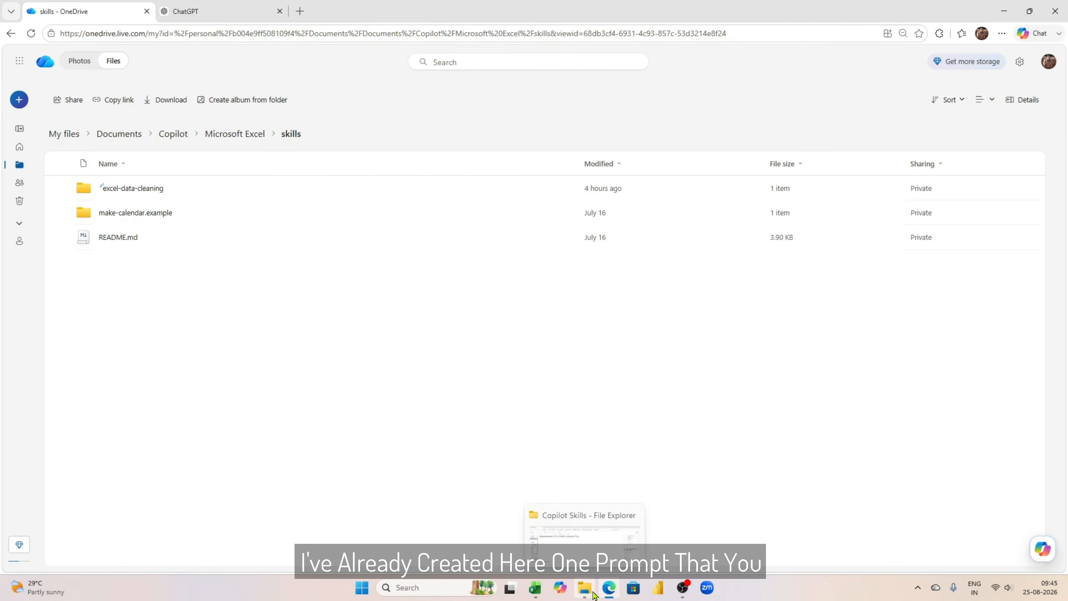
{"action": "left_click", "coordinate": [585, 532]}
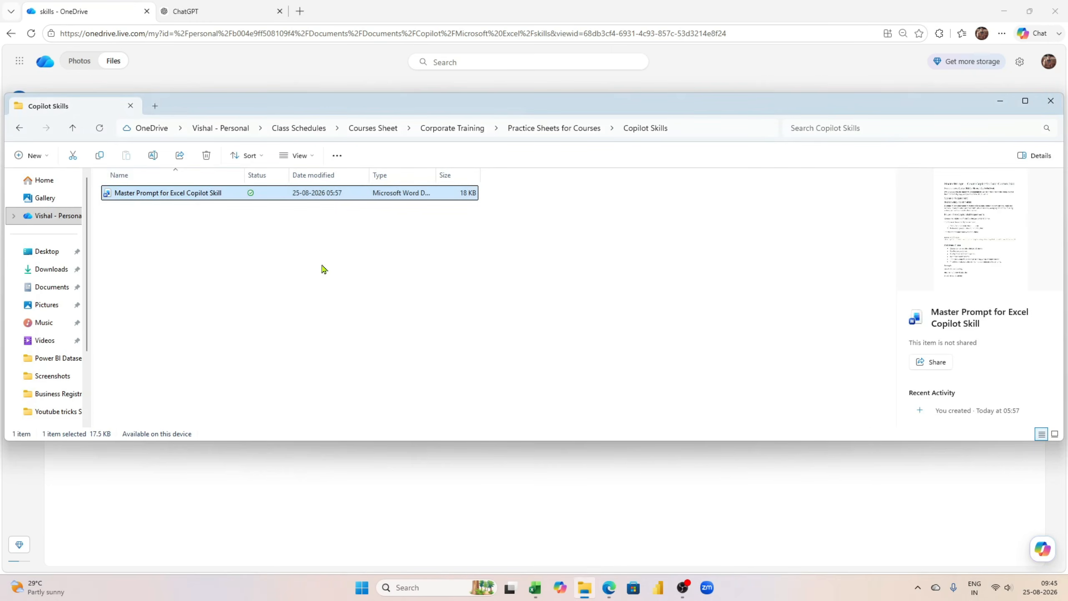
{"action": "left_click", "coordinate": [257, 241]}
{"action": "left_click", "coordinate": [227, 198]}
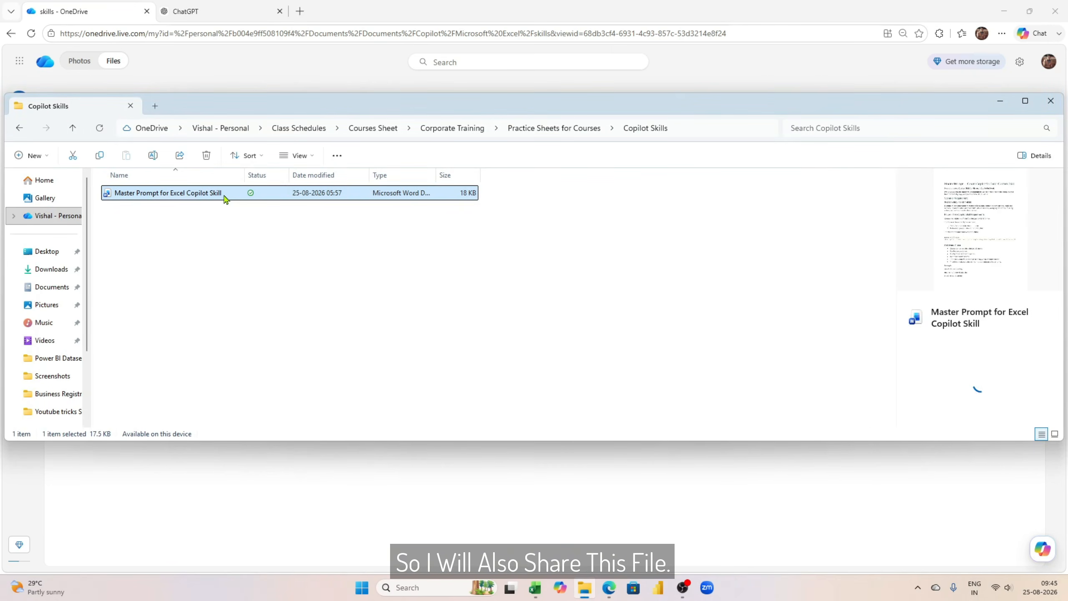
{"action": "double_click", "coordinate": [225, 194]}
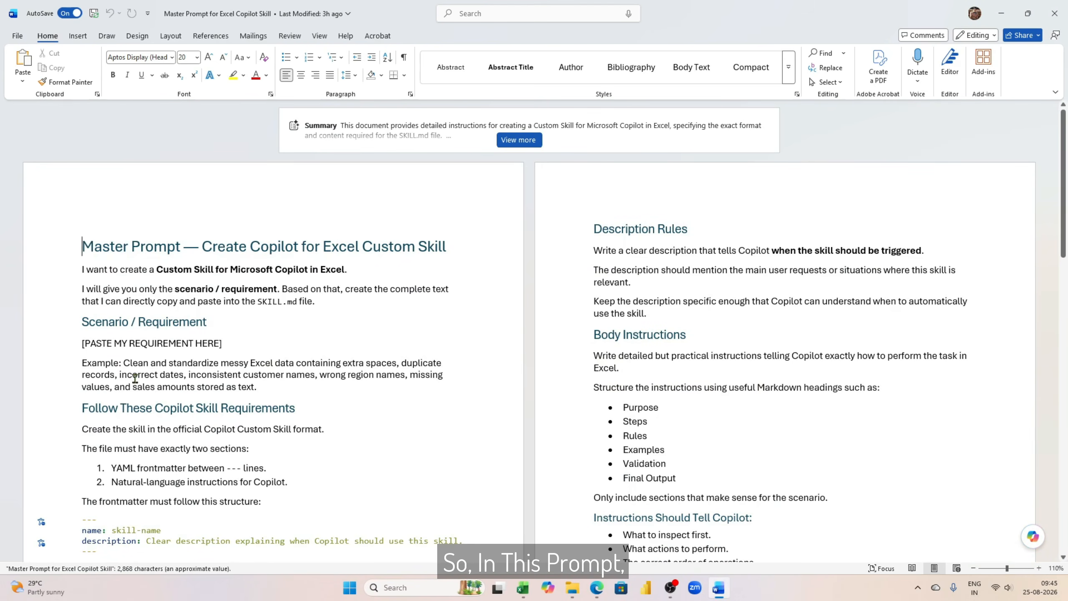
Review the master prompt's Scenario / Requirement placeholder, skill requirements and body instructions, and close the document
{"action": "scroll", "coordinate": [135, 378], "scroll_direction": "down", "scroll_amount": 2}
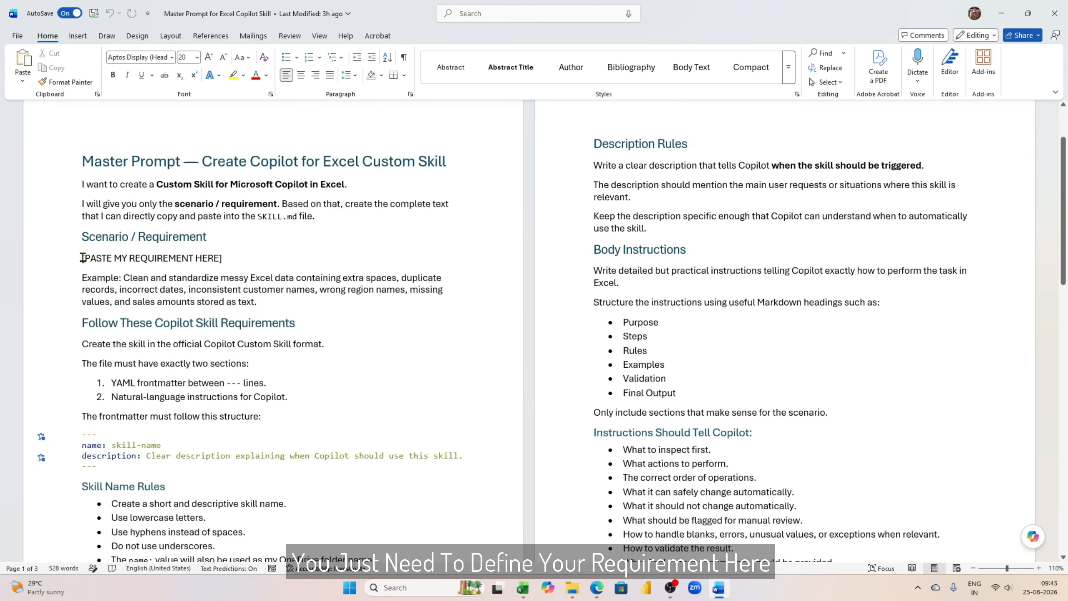
{"action": "left_click_drag", "start_coordinate": [83, 257], "coordinate": [261, 306]}
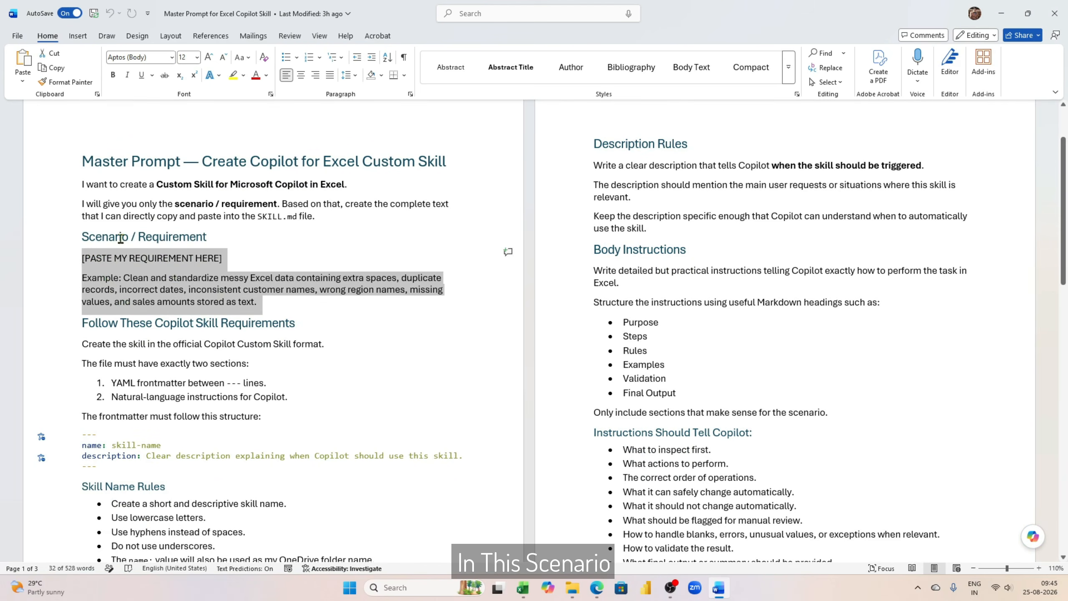
{"action": "scroll", "coordinate": [220, 333], "scroll_direction": "down", "scroll_amount": 3}
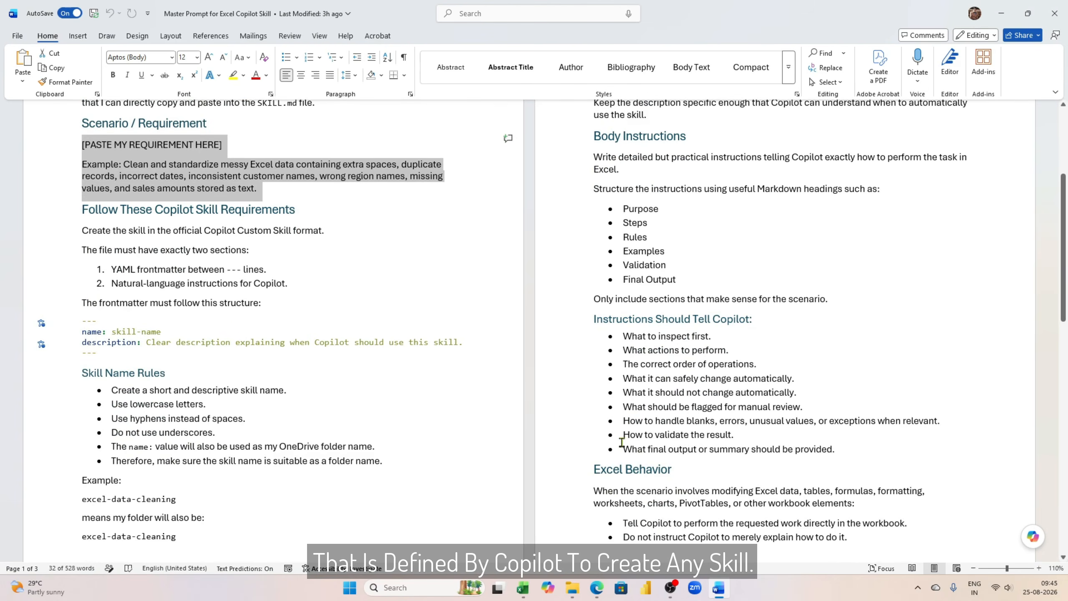
{"action": "scroll", "coordinate": [313, 349], "scroll_direction": "up", "scroll_amount": 4}
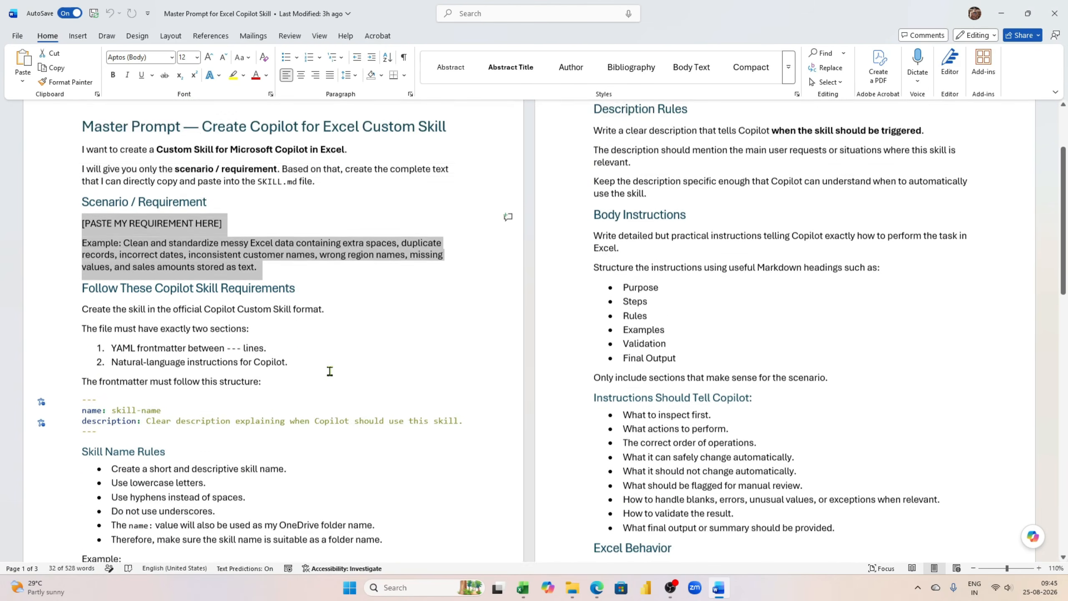
{"action": "left_click", "coordinate": [296, 340]}
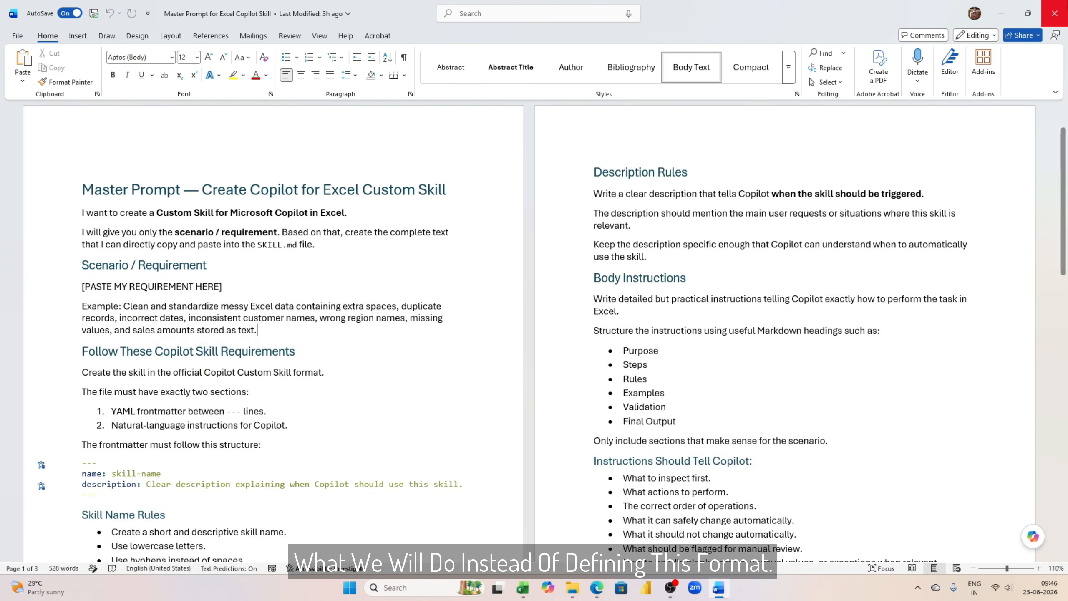
{"action": "left_click", "coordinate": [1055, 13]}
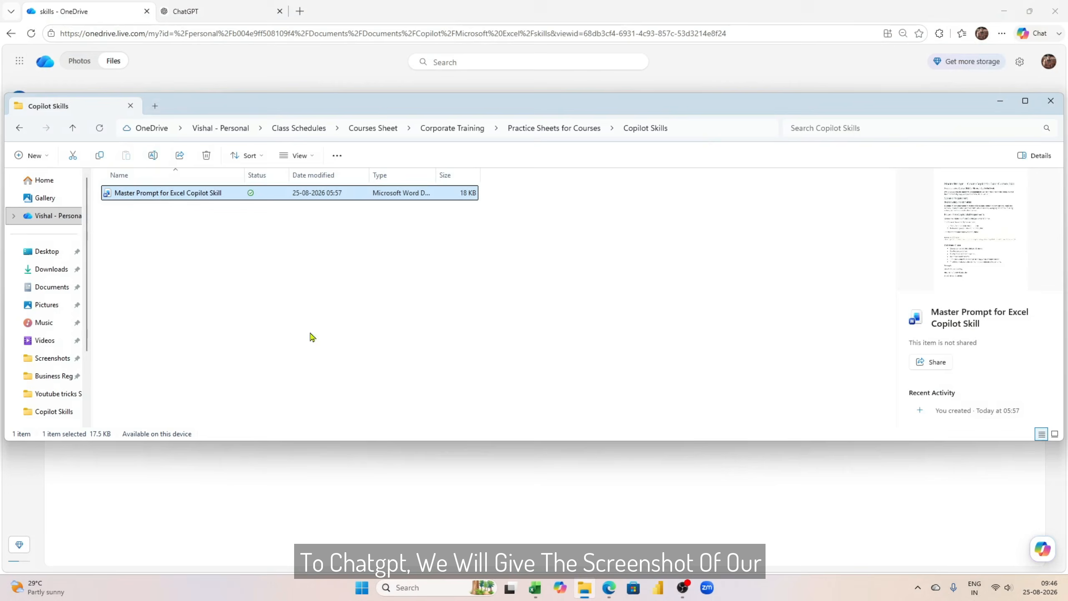
Switch to the Tricks 25.08.2026 workbook in Excel, cancel the pending copy of the orders data and dismiss the Copilot clean-data notification
{"action": "left_click", "coordinate": [233, 463]}
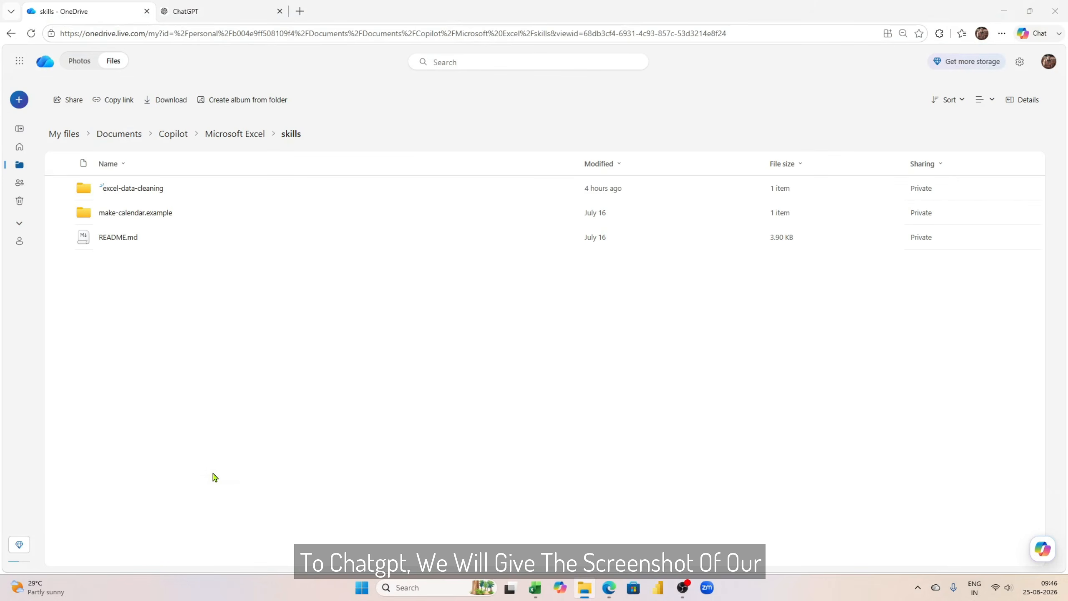
{"action": "mouse_move", "coordinate": [542, 589]}
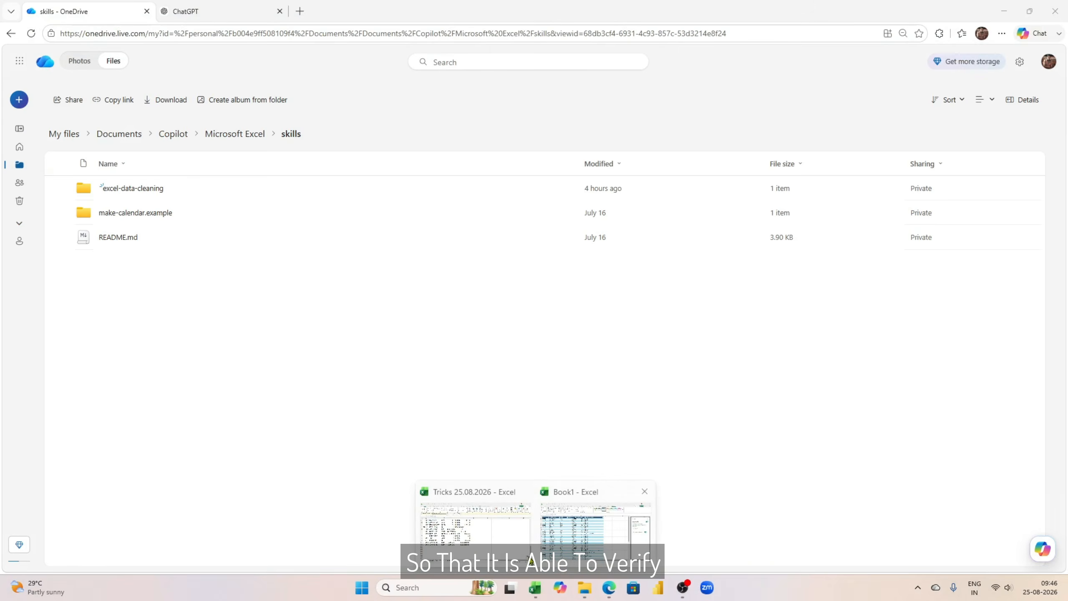
{"action": "left_click", "coordinate": [452, 551]}
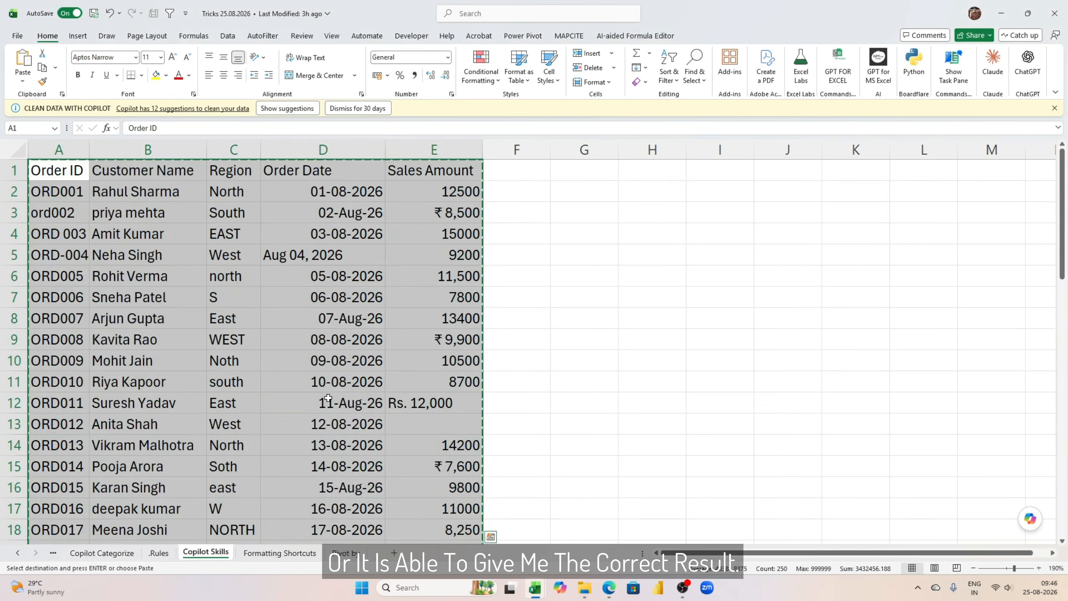
{"action": "key", "text": "Escape"}
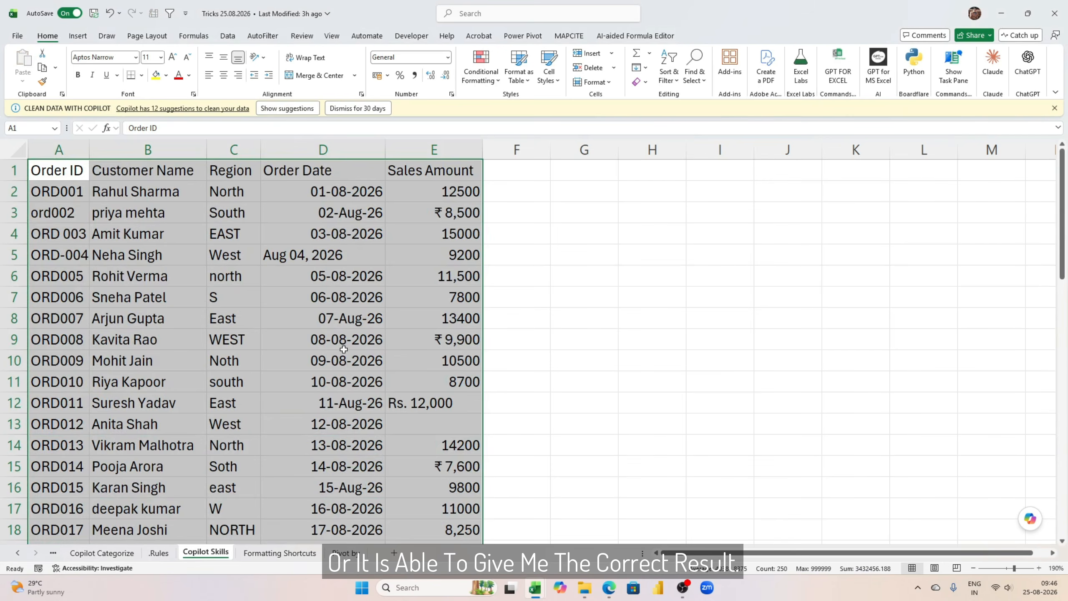
{"action": "scroll", "coordinate": [343, 349], "scroll_direction": "down", "scroll_amount": 2}
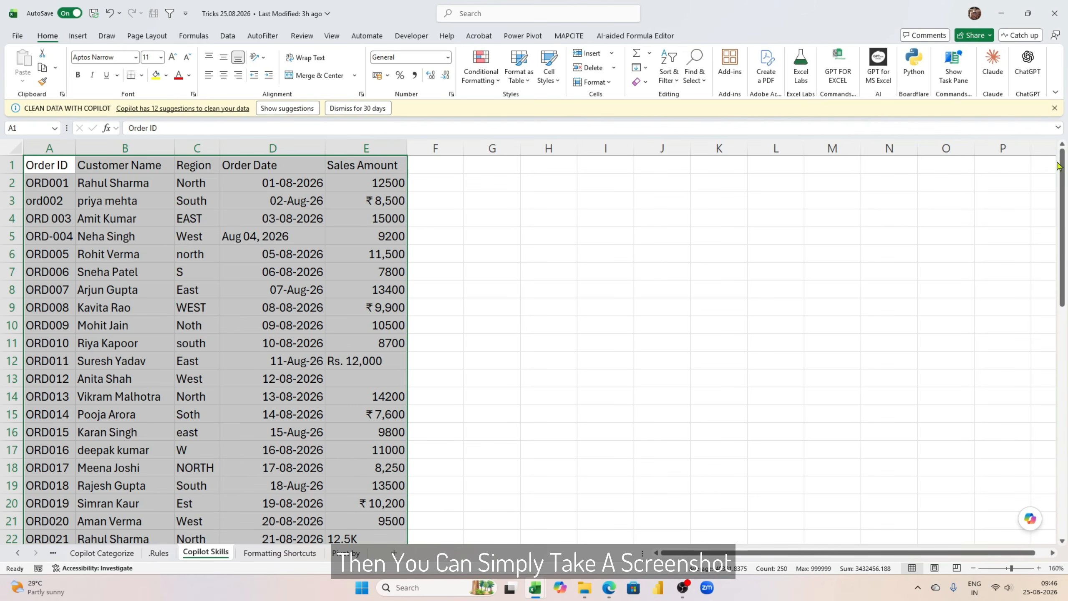
{"action": "left_click", "coordinate": [1055, 108]}
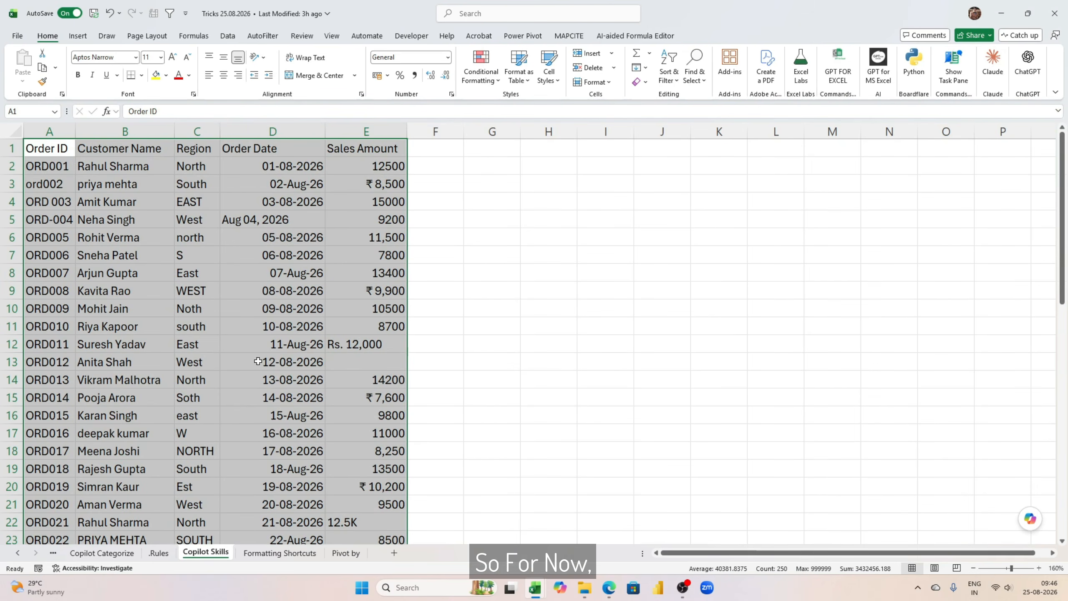
Take a screenshot of the uncleaned orders data on the Copilot Skills sheet, covering columns A to E and rows 1 to 28
{"action": "scroll", "coordinate": [252, 350], "scroll_direction": "down", "scroll_amount": 1}
{"action": "scroll", "coordinate": [253, 350], "scroll_direction": "up", "scroll_amount": 1}
{"action": "scroll", "coordinate": [253, 350], "scroll_direction": "down", "scroll_amount": 3, "text": "ctrl"}
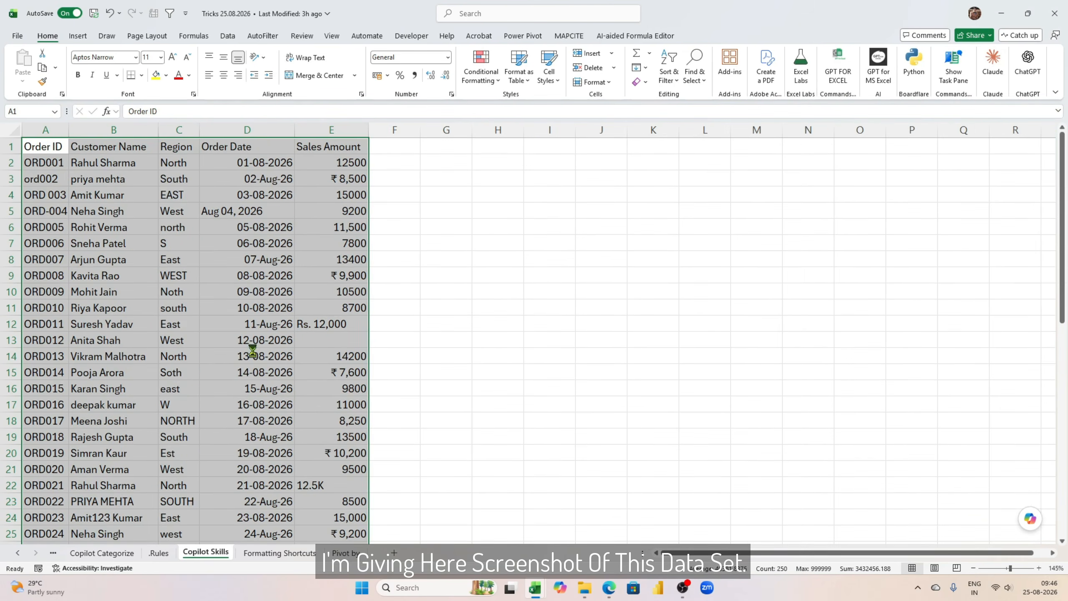
{"action": "left_click", "coordinate": [48, 141]}
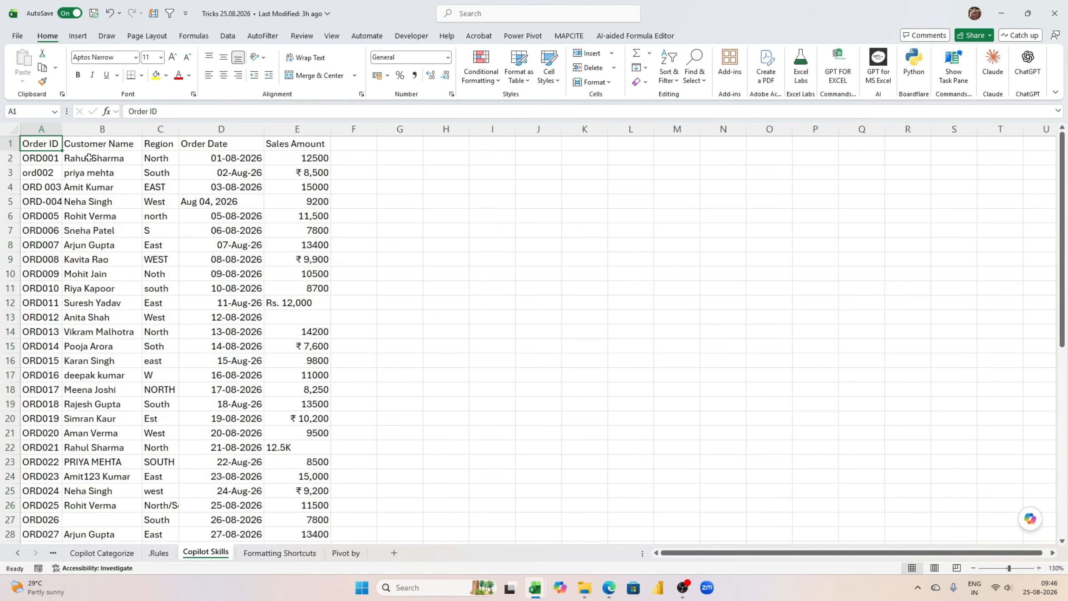
{"action": "key", "text": "super+shift+s"}
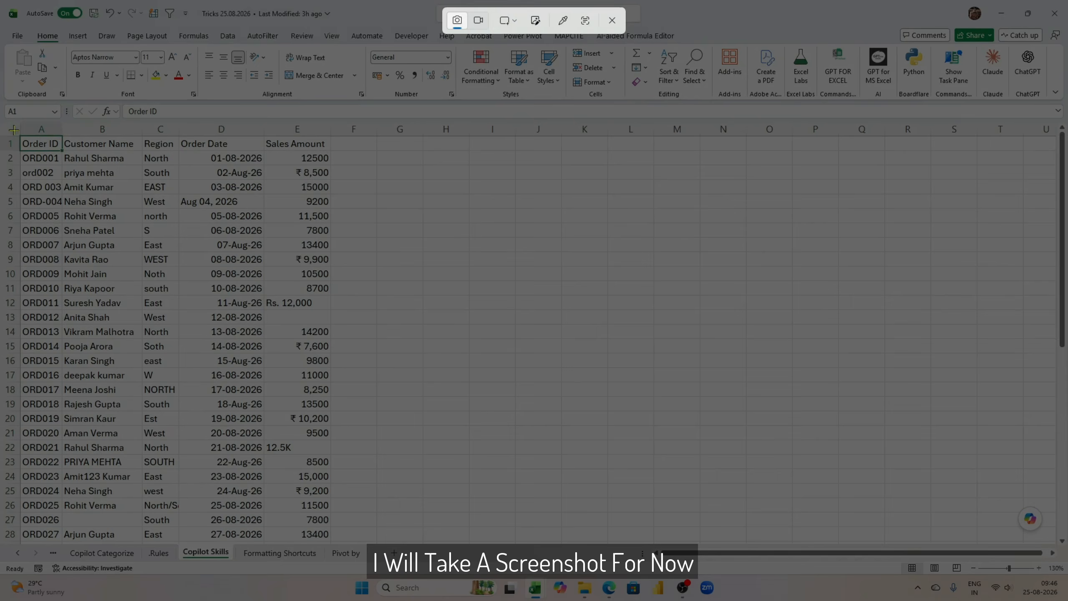
{"action": "left_click_drag", "start_coordinate": [9, 127], "coordinate": [374, 556]}
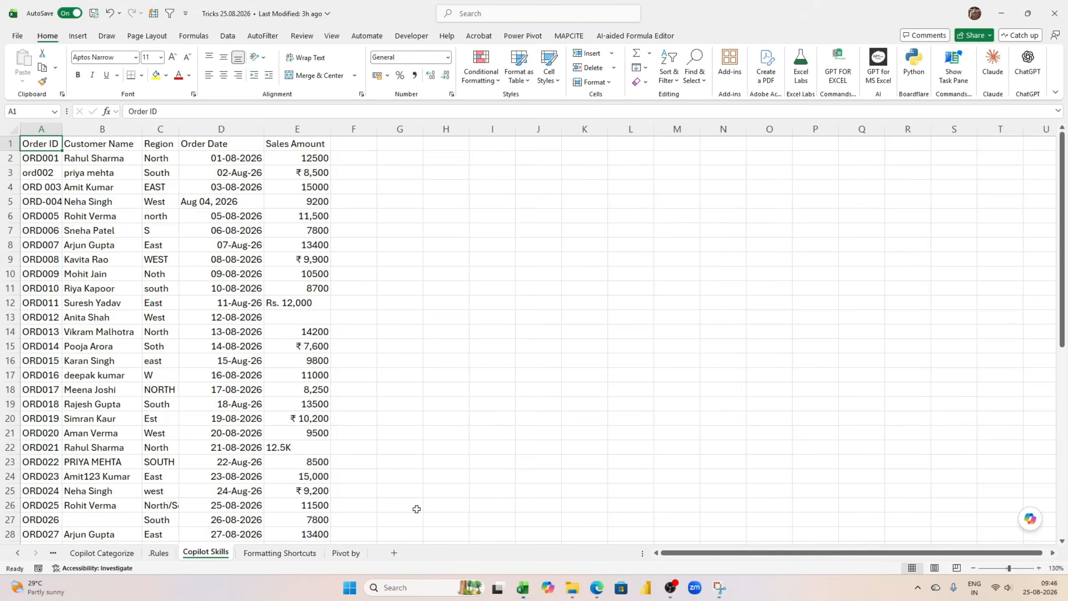
Switch back to ChatGPT in the browser and paste the orders data screenshot into a new chat message
{"action": "key", "text": "alt+Tab"}
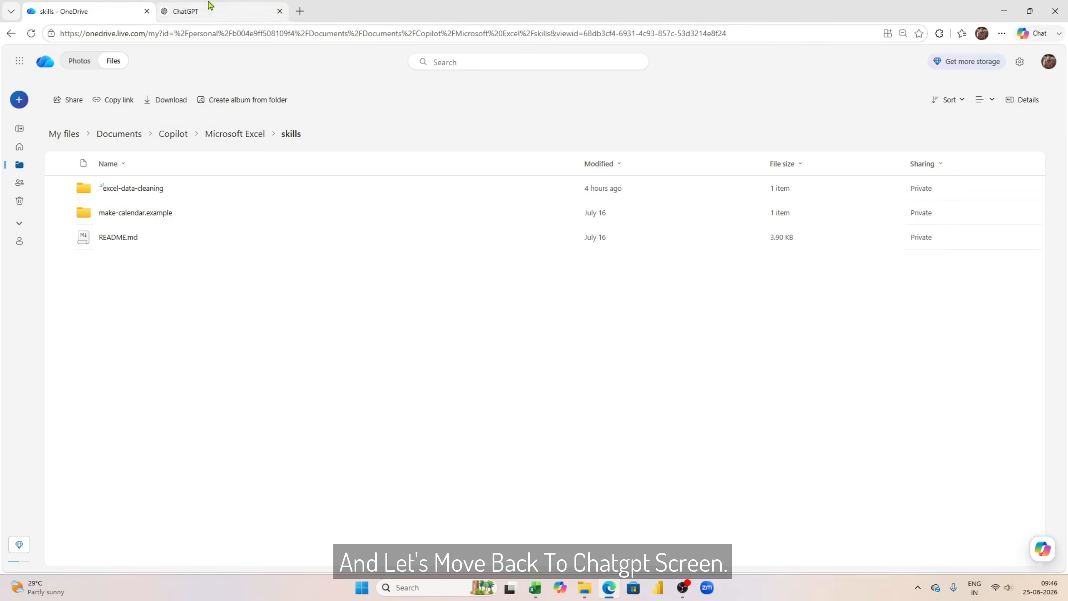
{"action": "left_click", "coordinate": [210, 5]}
{"action": "key", "text": "ctrl+v"}
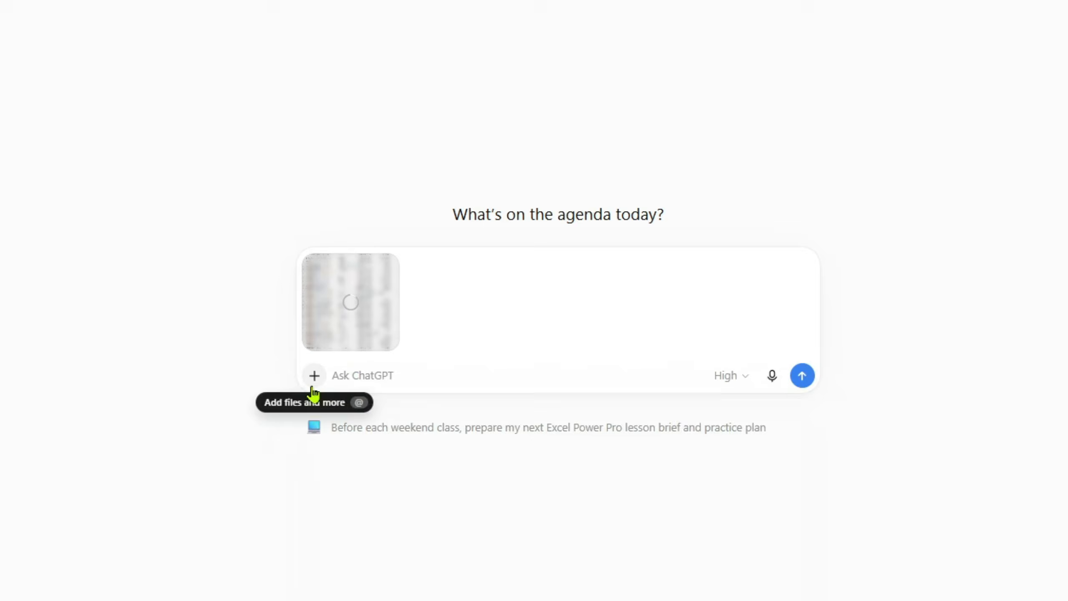
Start adding a file to the ChatGPT message and browse the personal OneDrive folder for Class Schedules
{"action": "left_click", "coordinate": [312, 376]}
{"action": "key", "text": "Escape"}
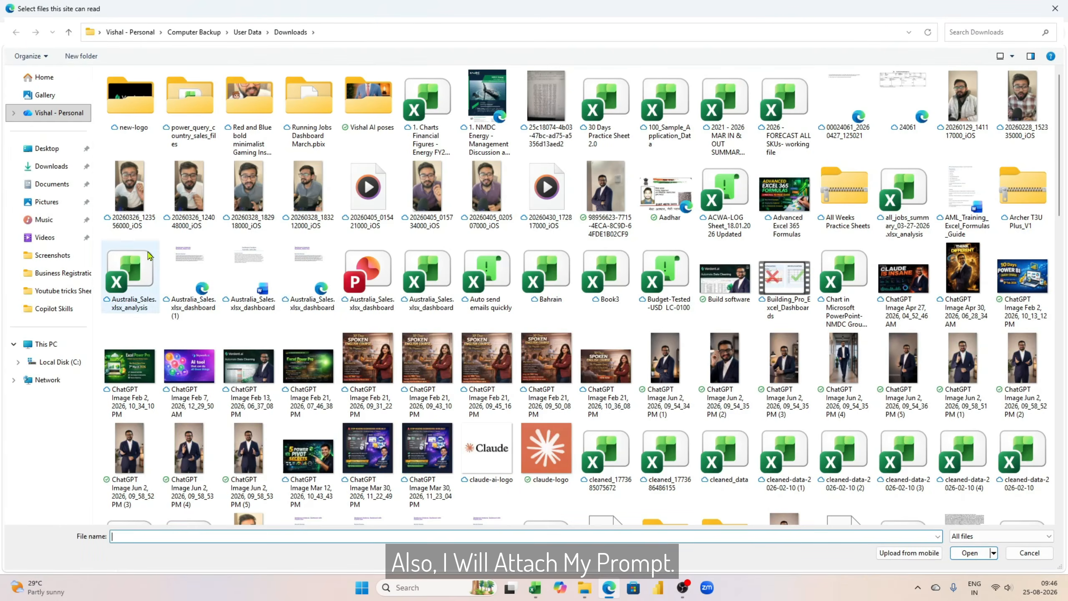
{"action": "left_click", "coordinate": [70, 114]}
{"action": "left_click", "coordinate": [159, 138]}
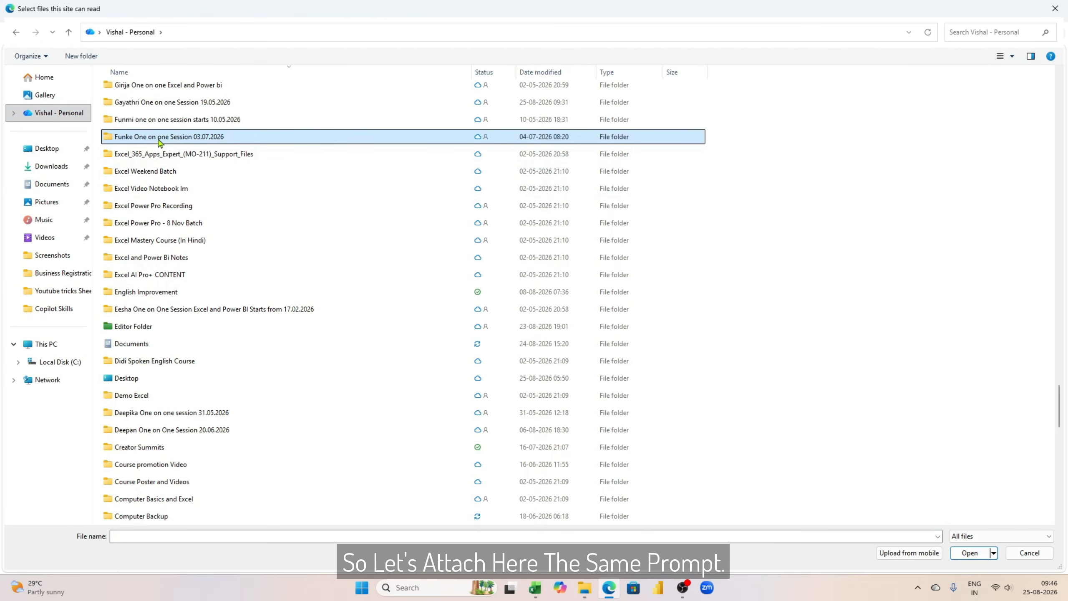
{"action": "type", "text": "clas"}
{"action": "key", "text": "Return"}
{"action": "key", "text": "Menu"}
{"action": "key", "text": "Escape"}
{"action": "key", "text": "alt+Left"}
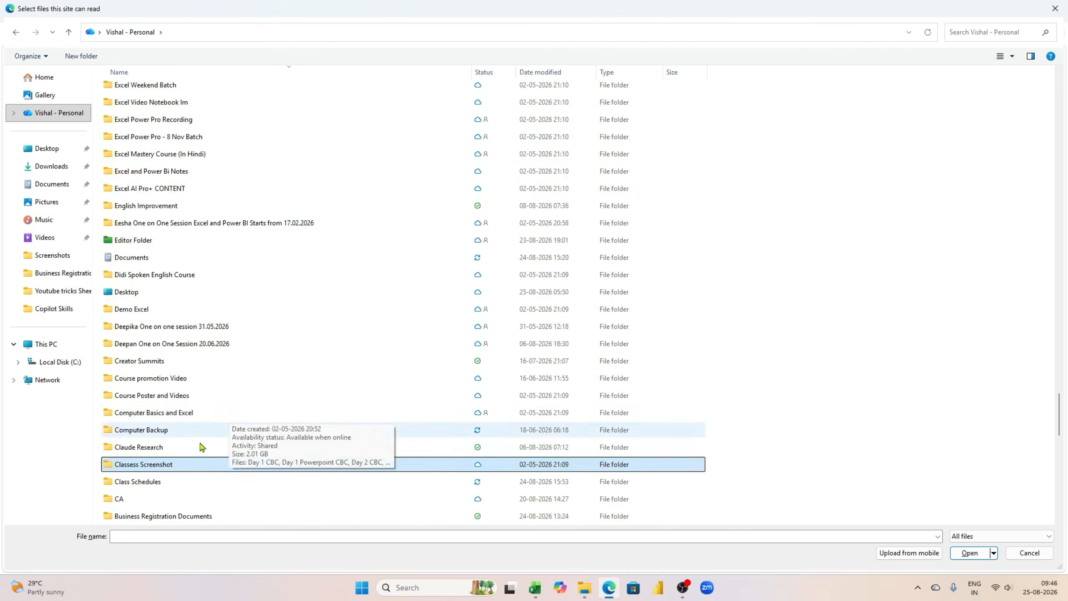
Attach Master Prompt for Excel Copilot Skill from the Copilot Skills folder under Class Schedules, Courses Sheet, Corporate Training, Practice Sheets for Courses
{"action": "double_click", "coordinate": [200, 482]}
{"action": "double_click", "coordinate": [181, 107]}
{"action": "double_click", "coordinate": [181, 141]}
{"action": "type", "text": "pr"}
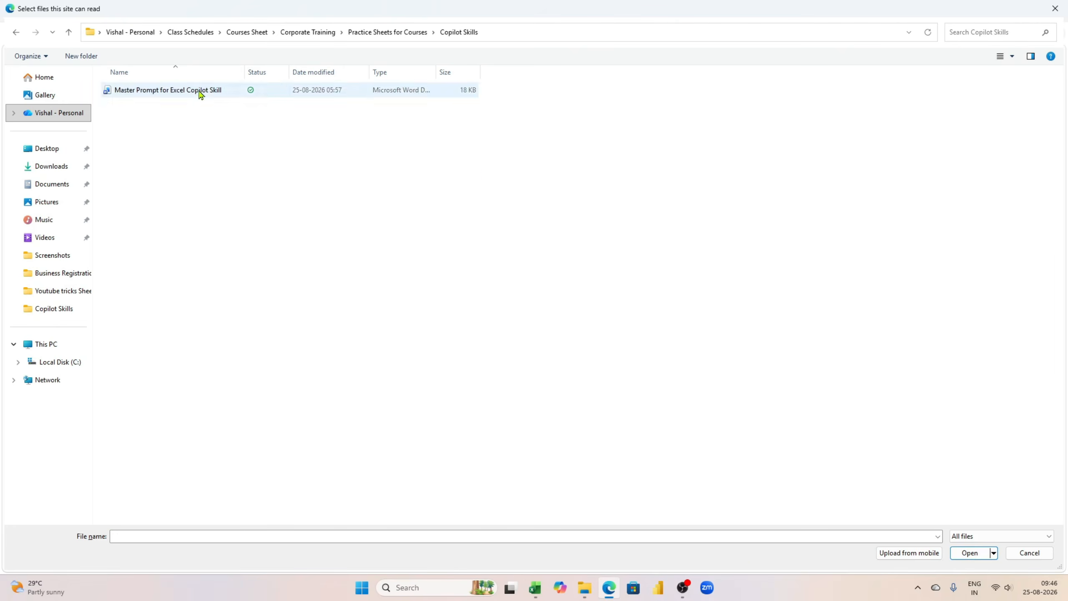
{"action": "left_click", "coordinate": [200, 93]}
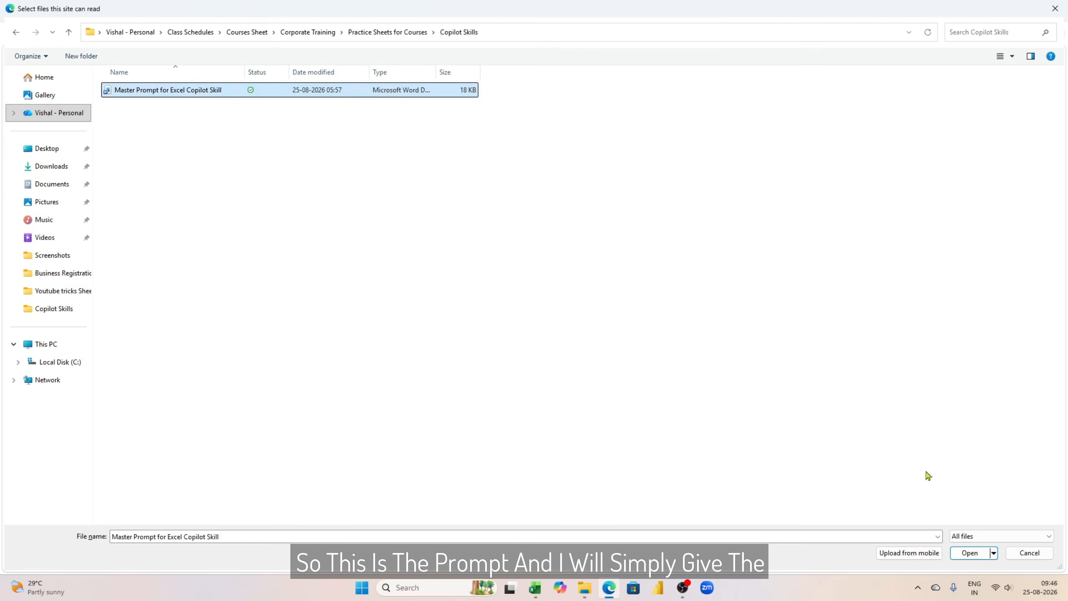
{"action": "left_click", "coordinate": [970, 553]}
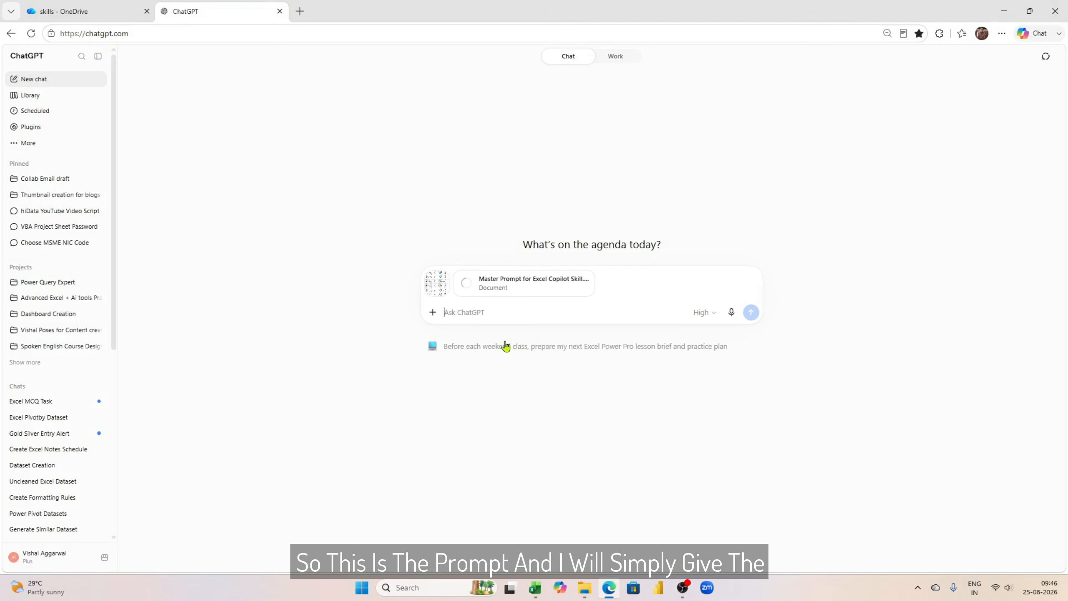
Send the prompt "create a new skill for copilot as per attached prompt and attached Screenshot" with both attachments
{"action": "mouse_move", "coordinate": [539, 357]}
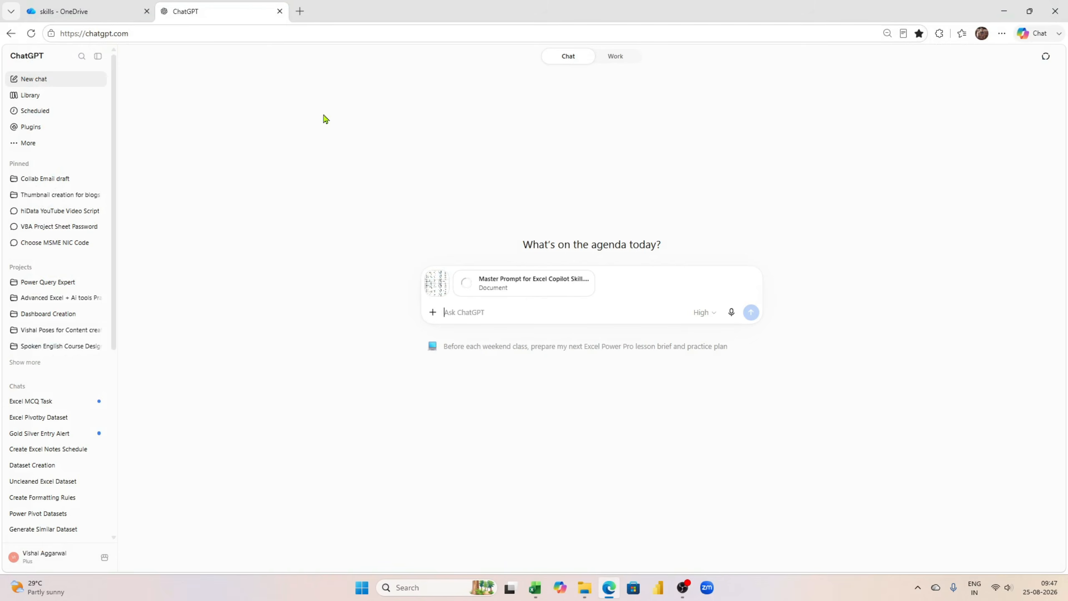
{"action": "type", "text": "create a new skill"}
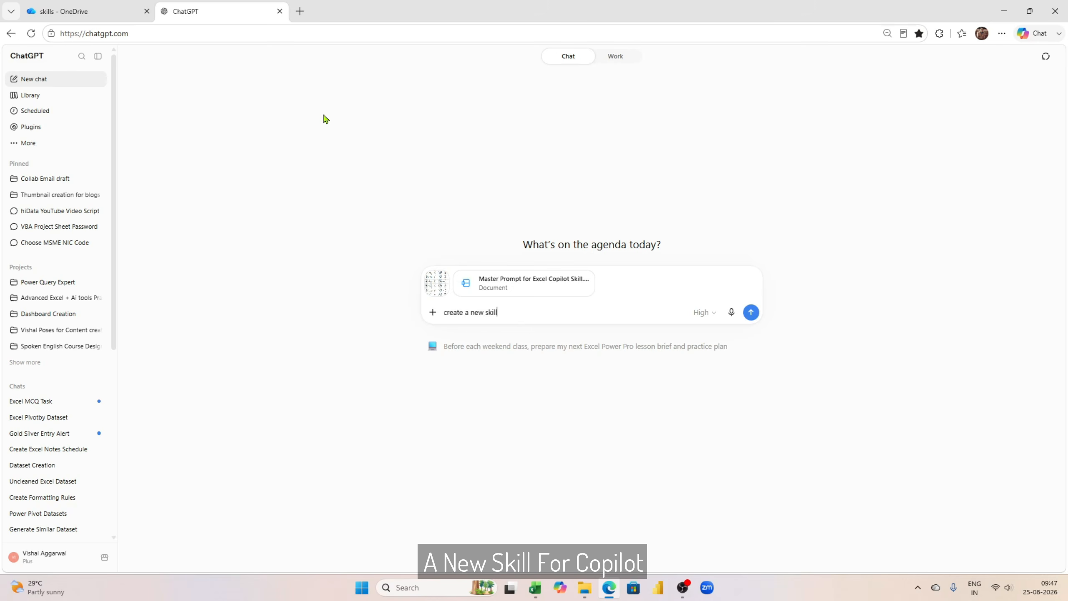
{"action": "type", "text": " for cop"}
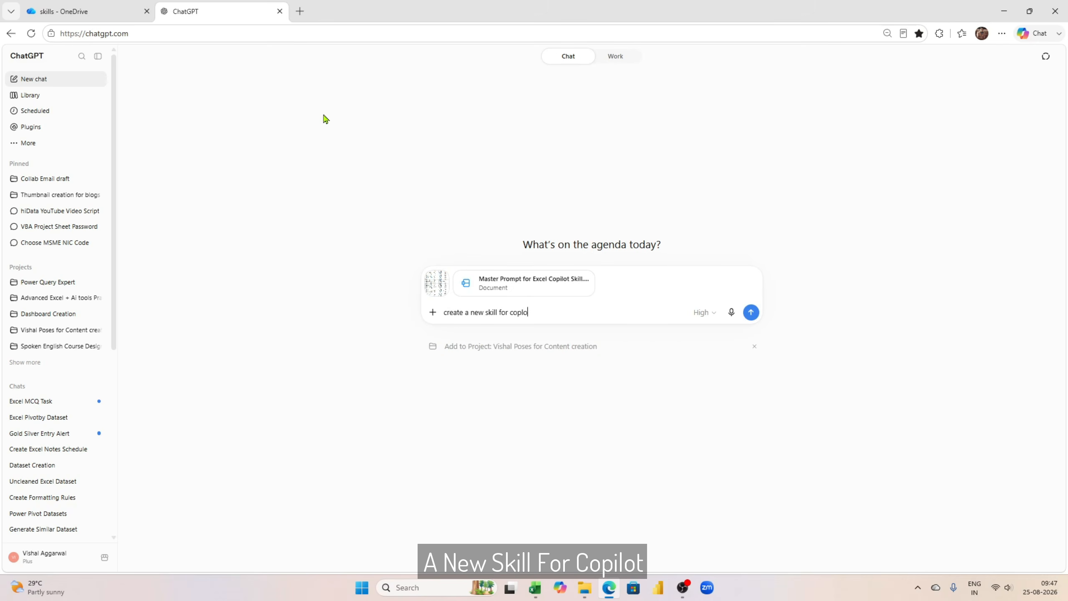
{"action": "type", "text": "ilo"}
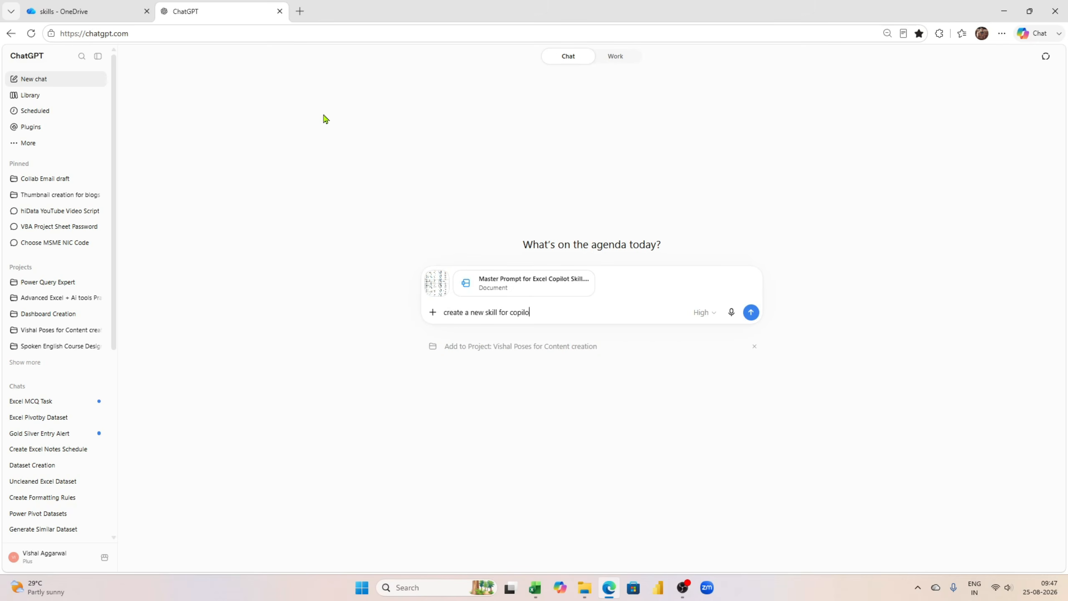
{"action": "type", "text": "t as per attac"}
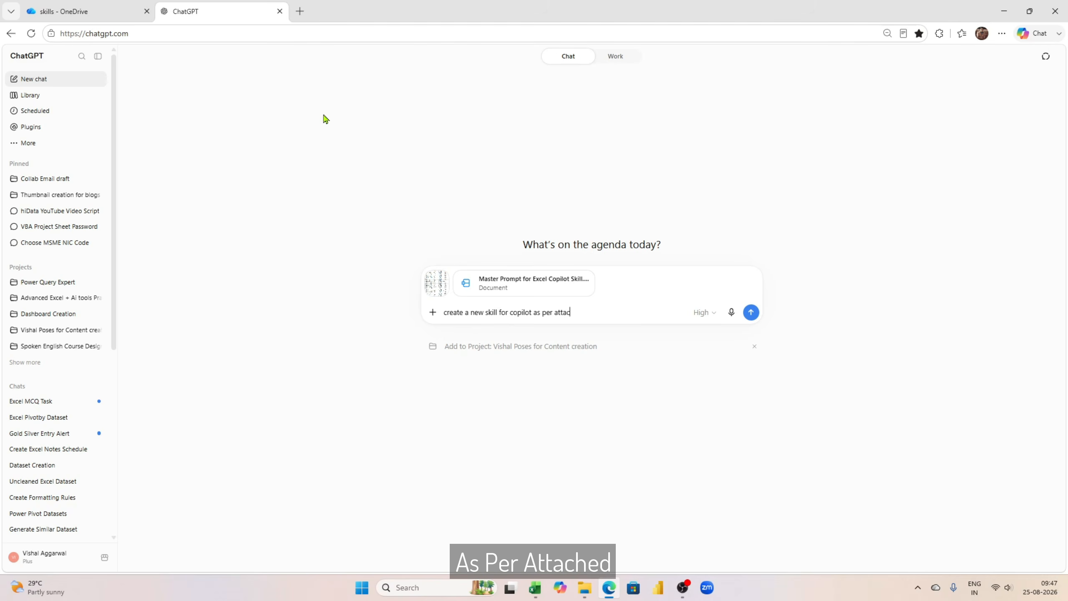
{"action": "type", "text": "hed prom"}
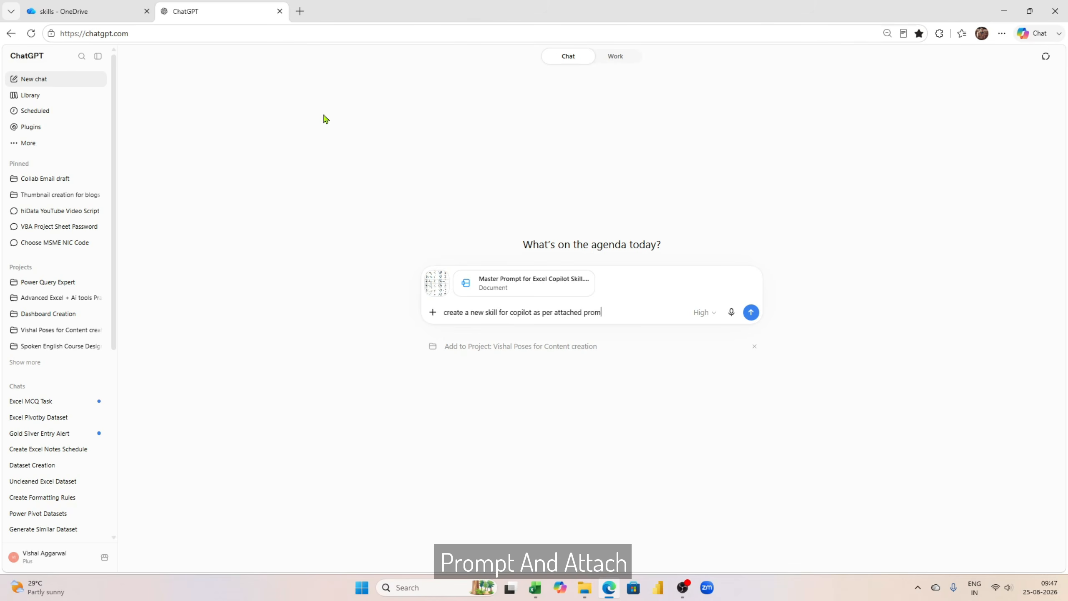
{"action": "type", "text": "pt"}
{"action": "key", "text": "shift+Return"}
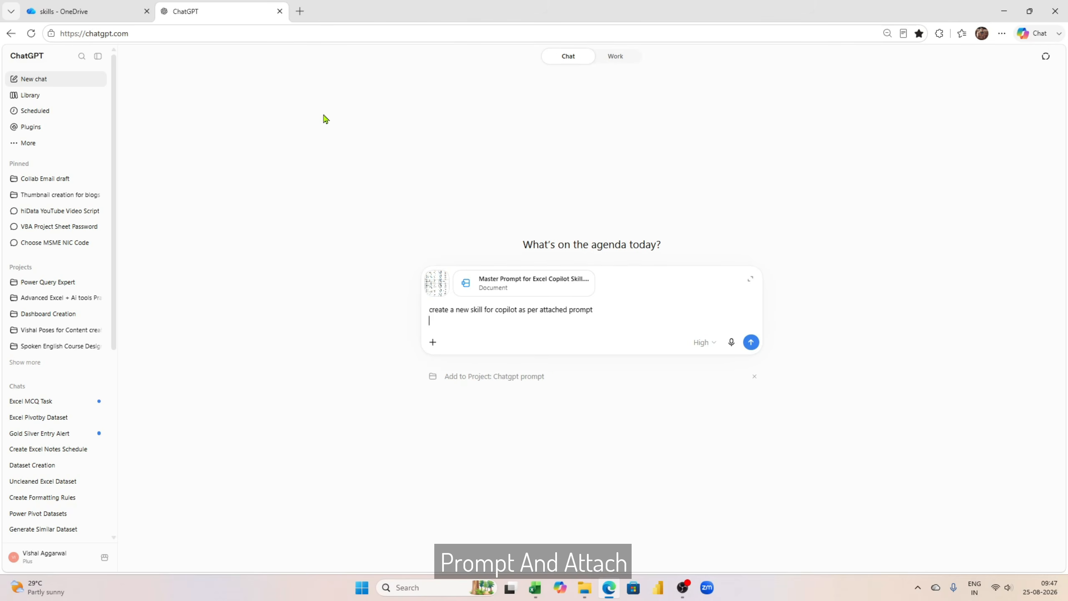
{"action": "key", "text": "BackSpace"}
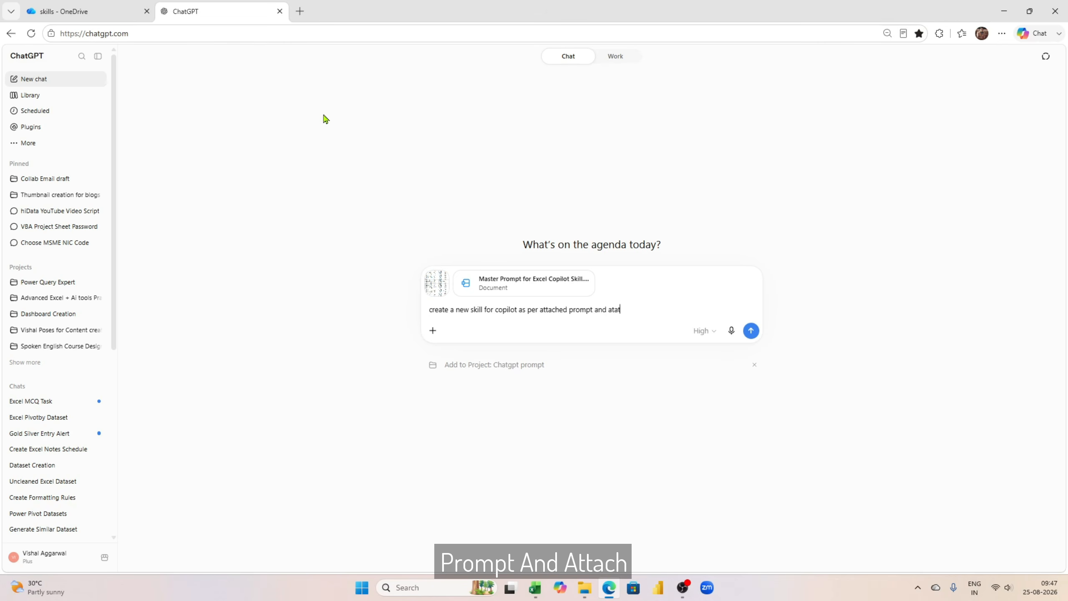
{"action": "type", "text": "and atatc"}
{"action": "key", "text": "BackSpace"}
{"action": "key", "text": "BackSpace"}
{"action": "key", "text": "BackSpace"}
{"action": "type", "text": "tacvhed"}
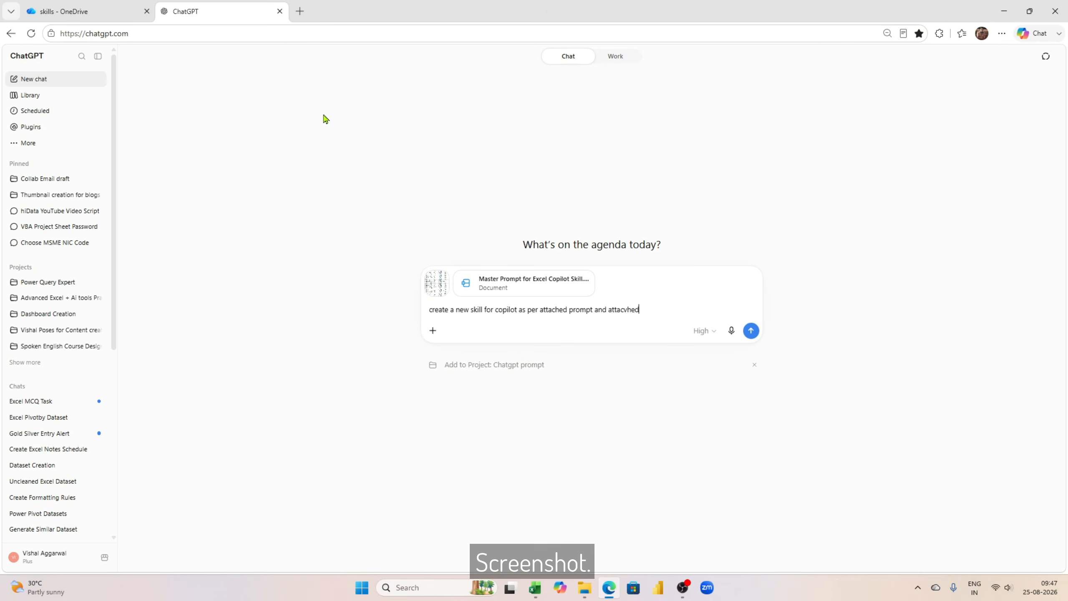
{"action": "key", "text": "BackSpace"}
{"action": "type", "text": "hot"}
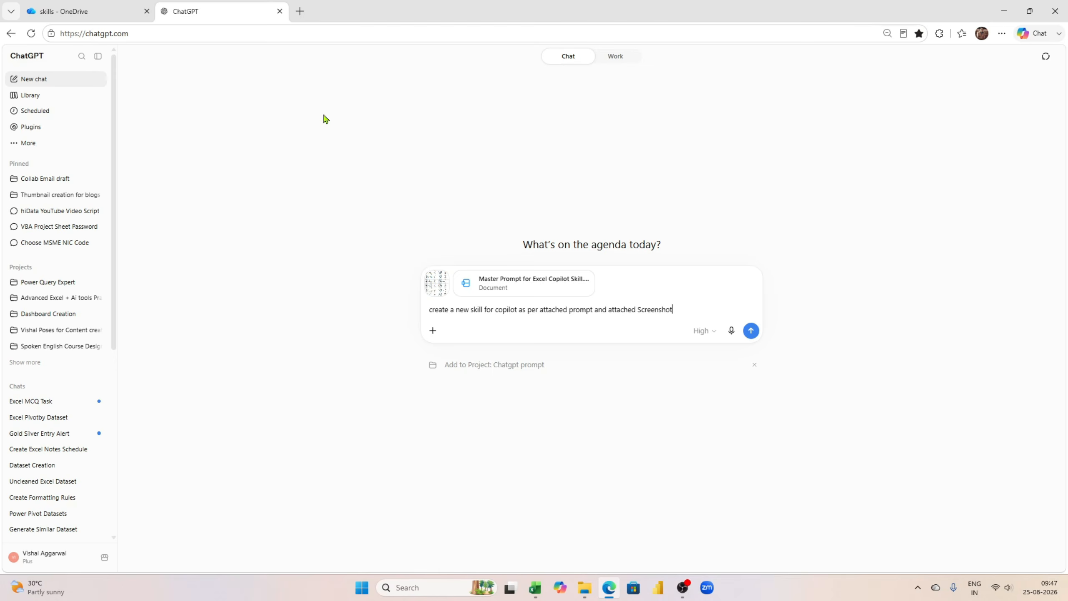
{"action": "key", "text": "ctrl+plus"}
{"action": "key", "text": "ctrl+plus"}
{"action": "key", "text": "ctrl+plus"}
{"action": "key", "text": "ctrl+plus"}
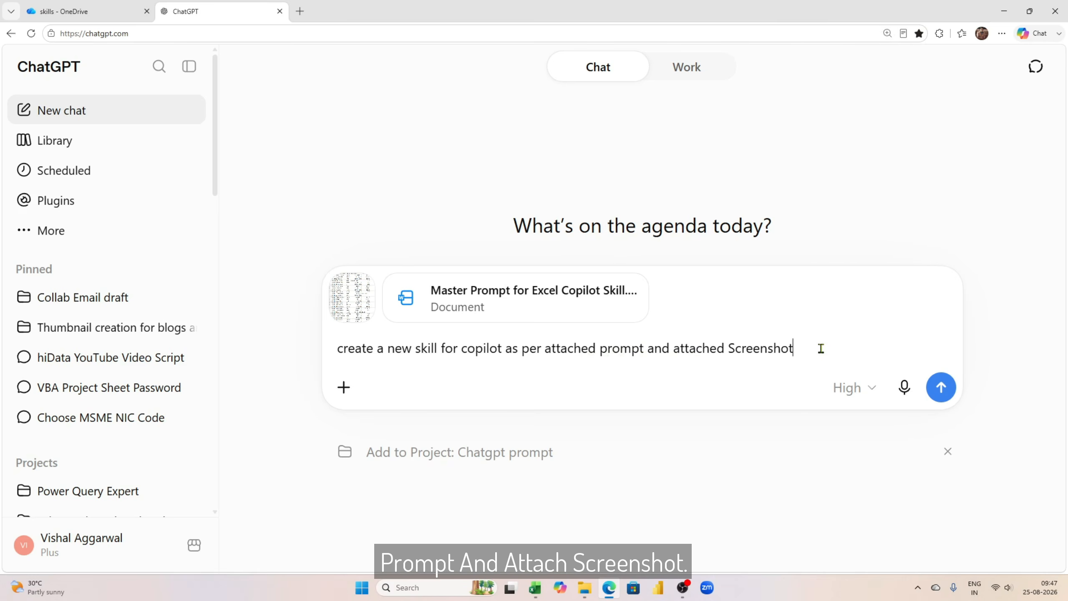
{"action": "left_click", "coordinate": [941, 388]}
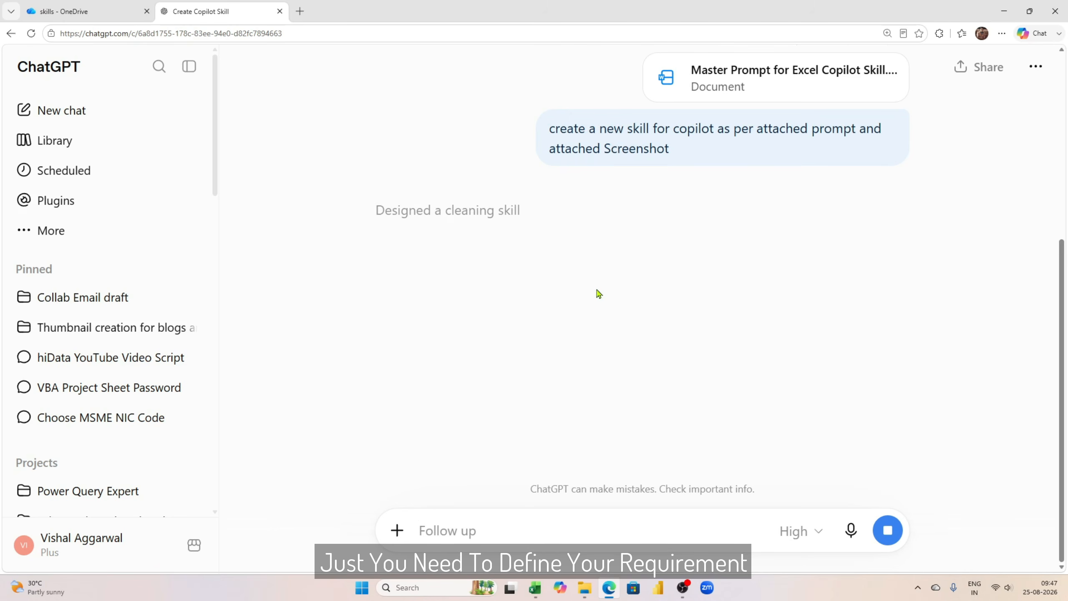
Look through the generated Markdown of the excel-order-data-cleaning skill and copy the whole code block
{"action": "scroll", "coordinate": [775, 210], "scroll_direction": "up", "scroll_amount": 2}
{"action": "scroll", "coordinate": [715, 252], "scroll_direction": "down", "scroll_amount": 5}
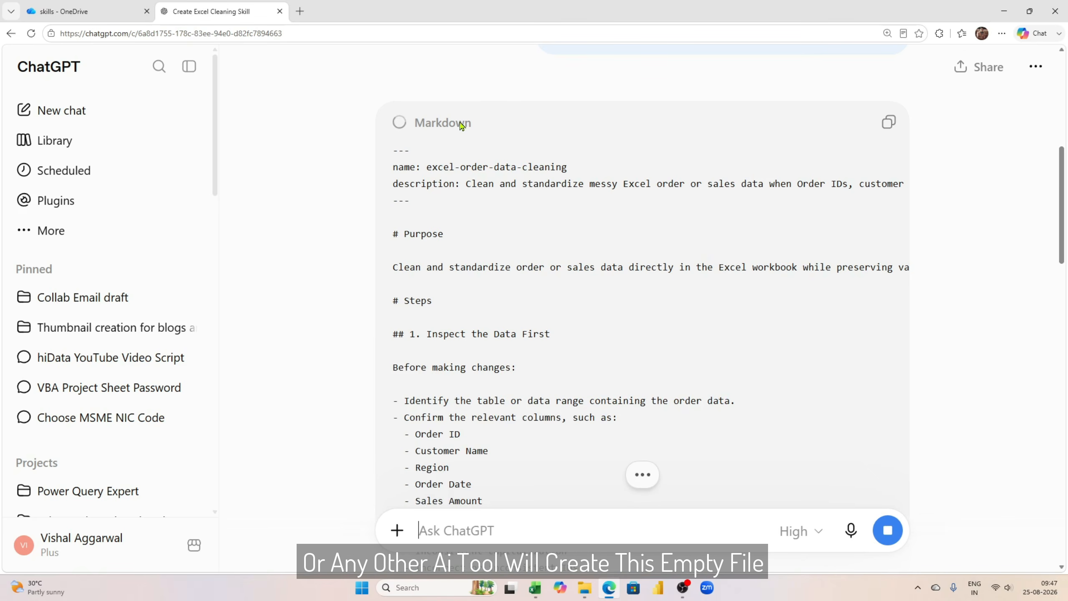
{"action": "scroll", "coordinate": [608, 313], "scroll_direction": "down", "scroll_amount": 15}
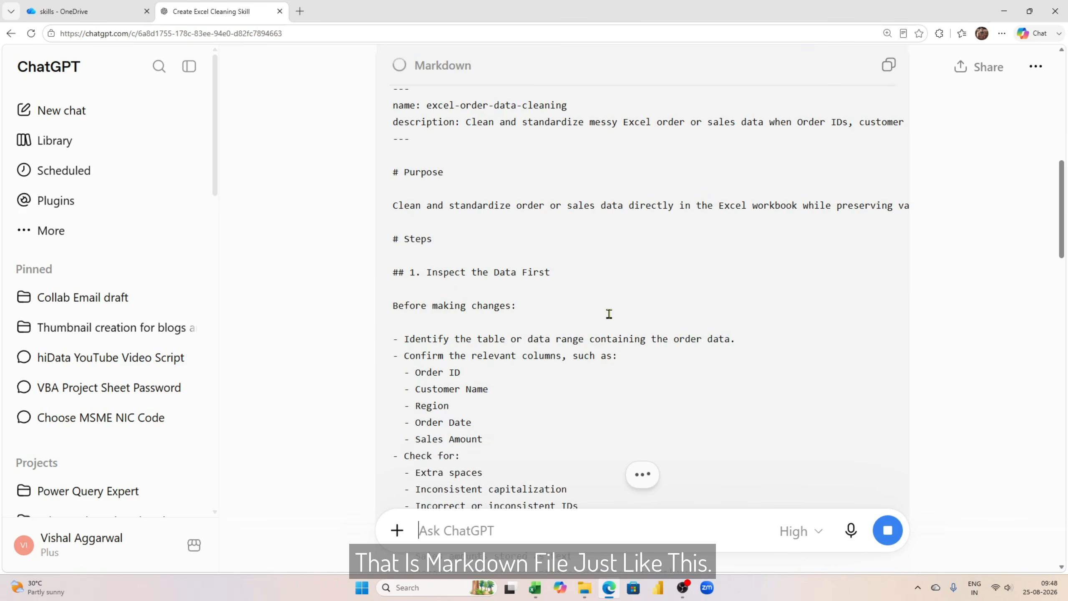
{"action": "scroll", "coordinate": [546, 337], "scroll_direction": "up", "scroll_amount": 15}
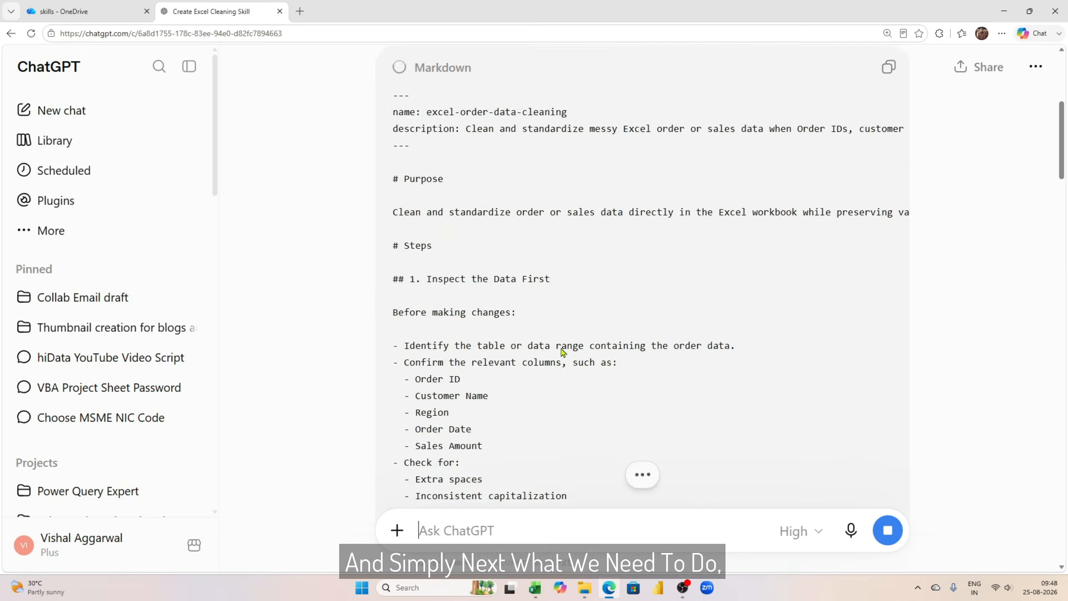
{"action": "scroll", "coordinate": [564, 355], "scroll_direction": "down", "scroll_amount": 3}
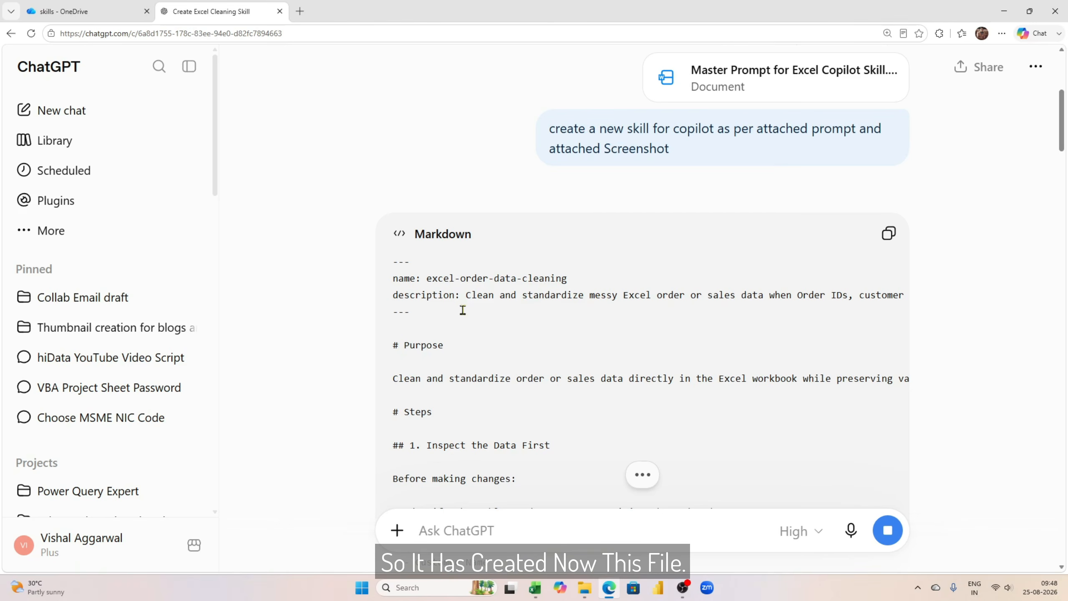
{"action": "left_click", "coordinate": [889, 234]}
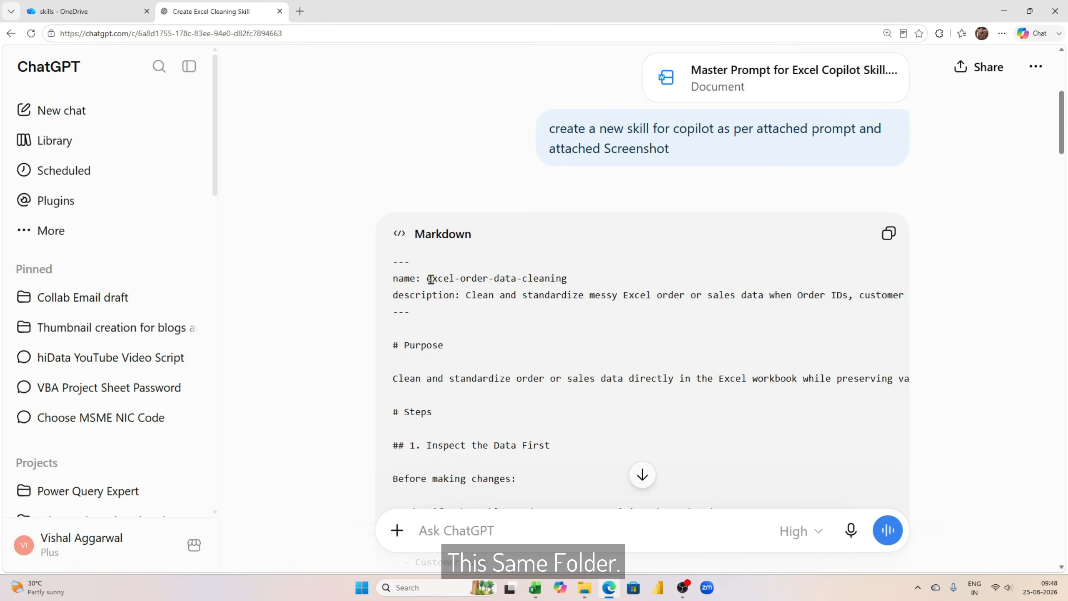
Copy the skill name excel-order-data-cleaning from the generated Markdown and switch to the skills folder in OneDrive
{"action": "left_click_drag", "start_coordinate": [428, 278], "coordinate": [569, 279]}
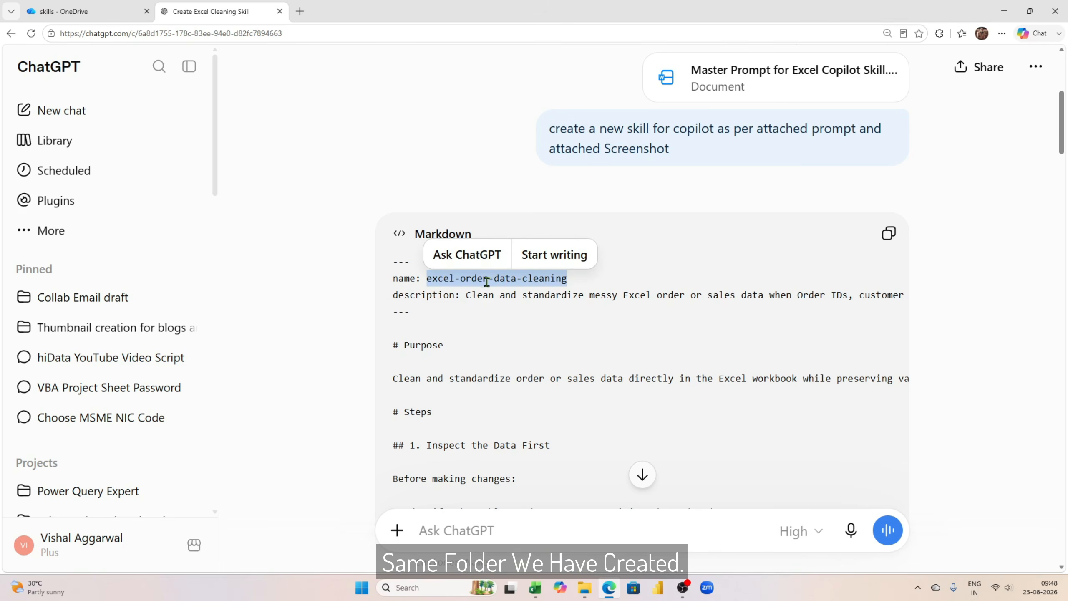
{"action": "left_click", "coordinate": [435, 279]}
{"action": "left_click_drag", "start_coordinate": [428, 278], "coordinate": [571, 279]}
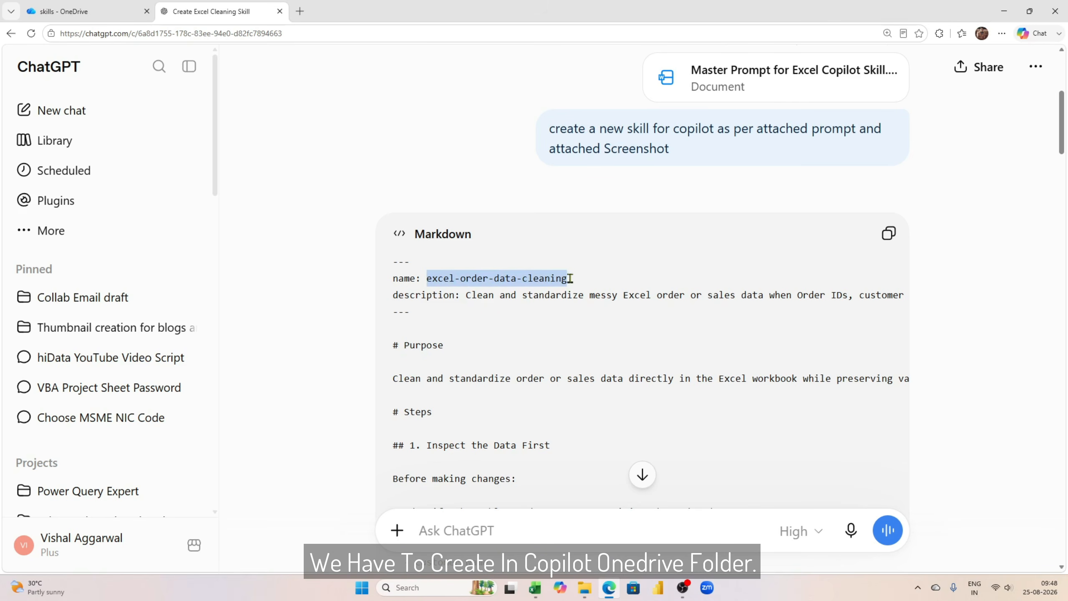
{"action": "left_click", "coordinate": [87, 11]}
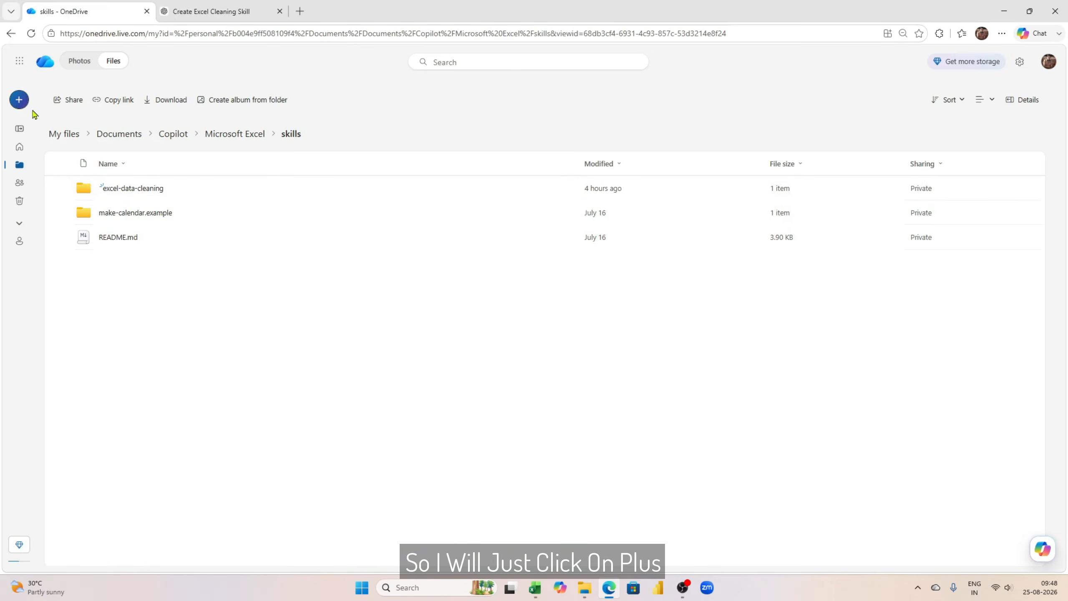
Duplicate the excel-data-cleaning folder within the skills folder
{"action": "left_click", "coordinate": [20, 102]}
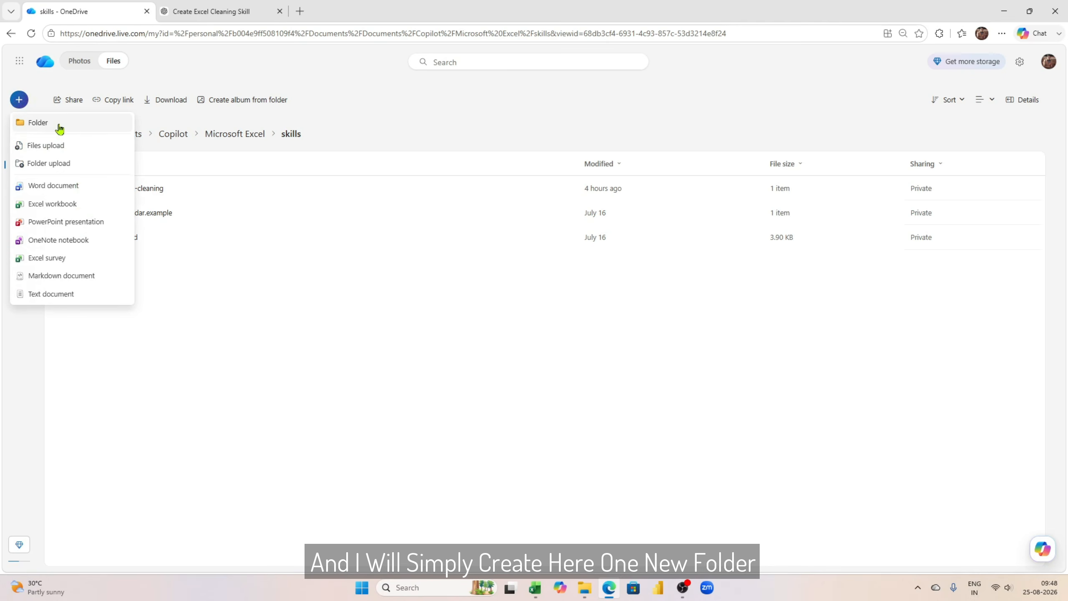
{"action": "left_click", "coordinate": [173, 289]}
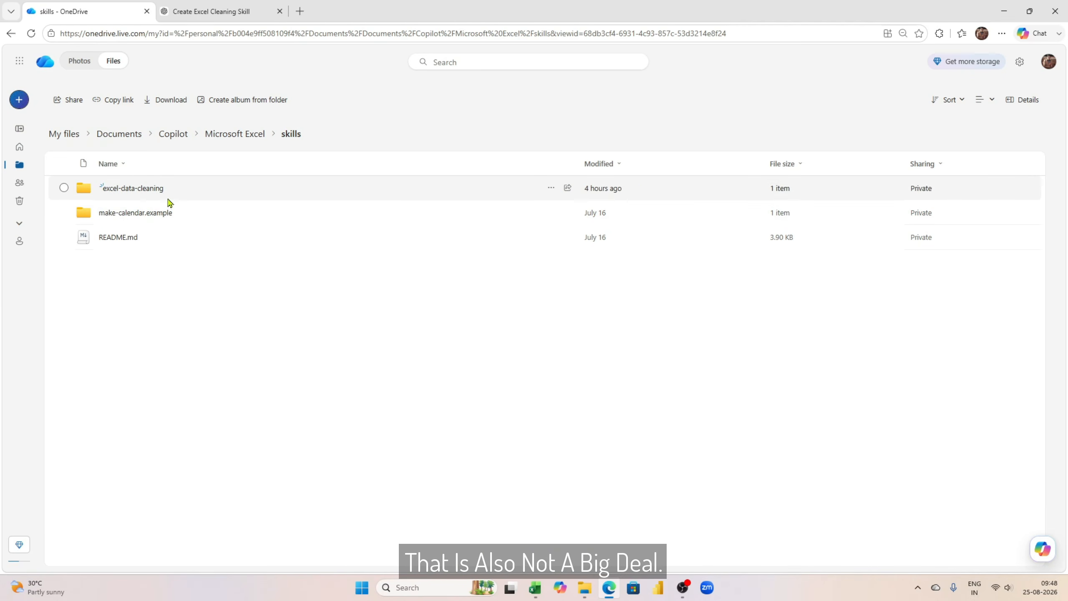
{"action": "left_click", "coordinate": [549, 190]}
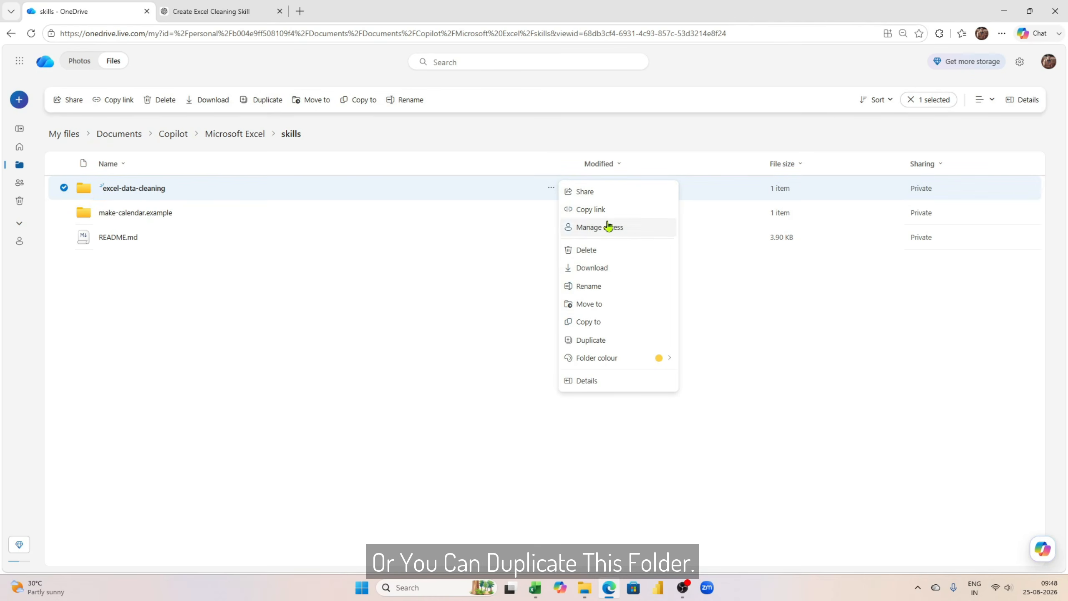
{"action": "left_click", "coordinate": [610, 340]}
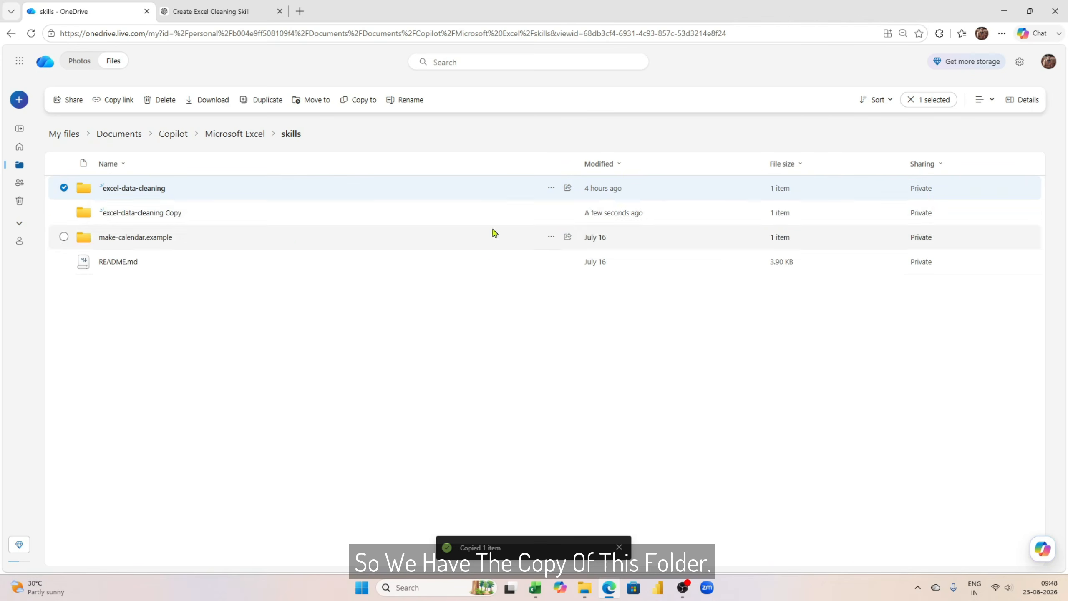
Rename the duplicated folder as excel-order-data-cleaning and compare it with the skill name in the ChatGPT Markdown
{"action": "left_click", "coordinate": [551, 212]}
{"action": "left_click", "coordinate": [609, 316]}
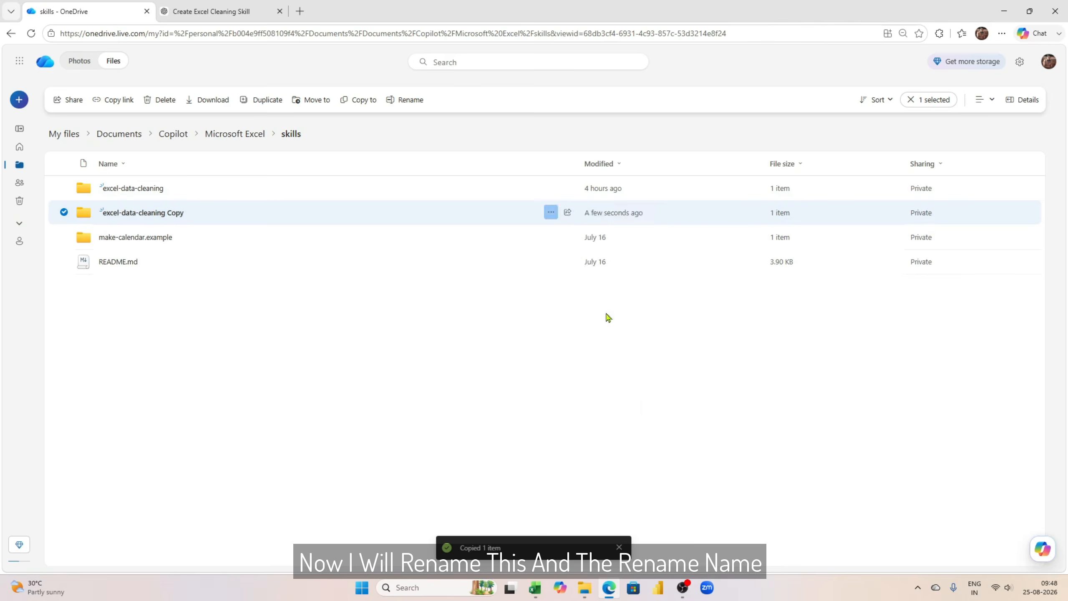
{"action": "left_click_drag", "start_coordinate": [521, 278], "coordinate": [436, 276]}
{"action": "key", "text": "ctrl+v"}
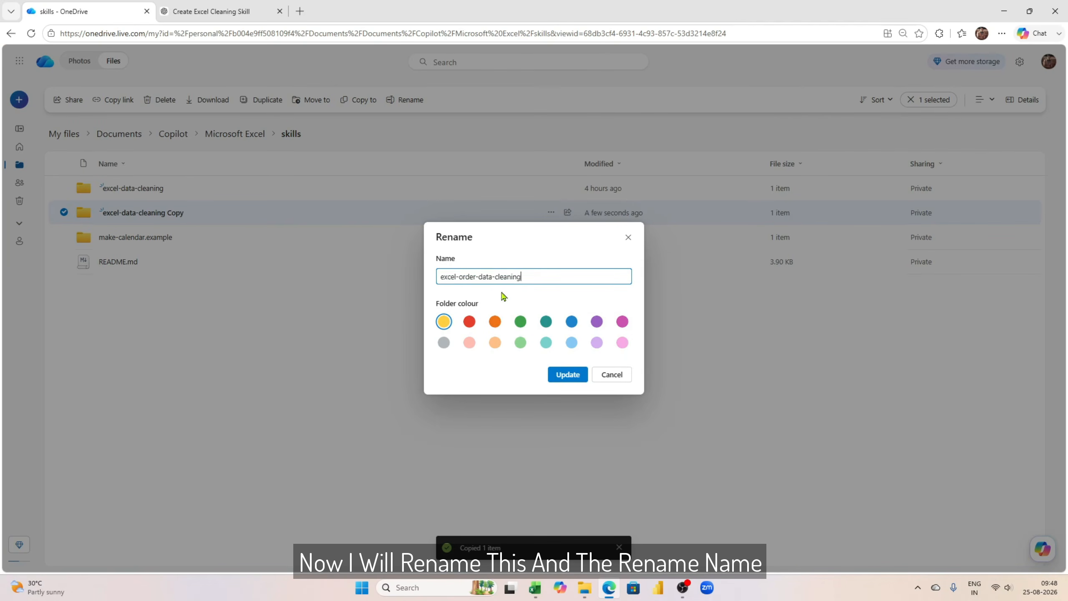
{"action": "left_click", "coordinate": [568, 374]}
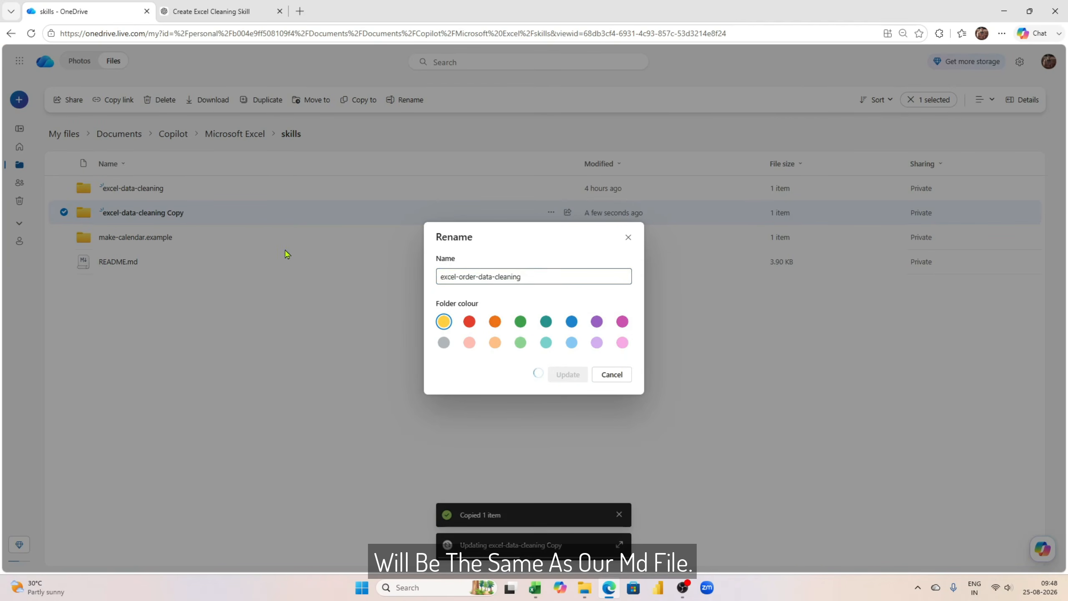
{"action": "left_click", "coordinate": [242, 11]}
{"action": "left_click", "coordinate": [443, 282]}
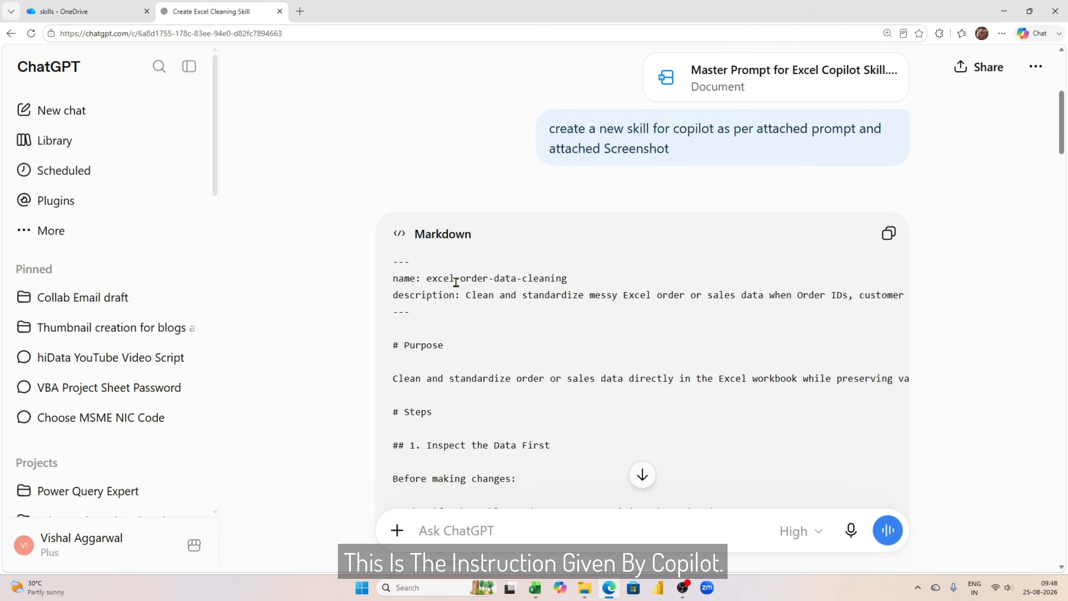
{"action": "left_click", "coordinate": [84, 11]}
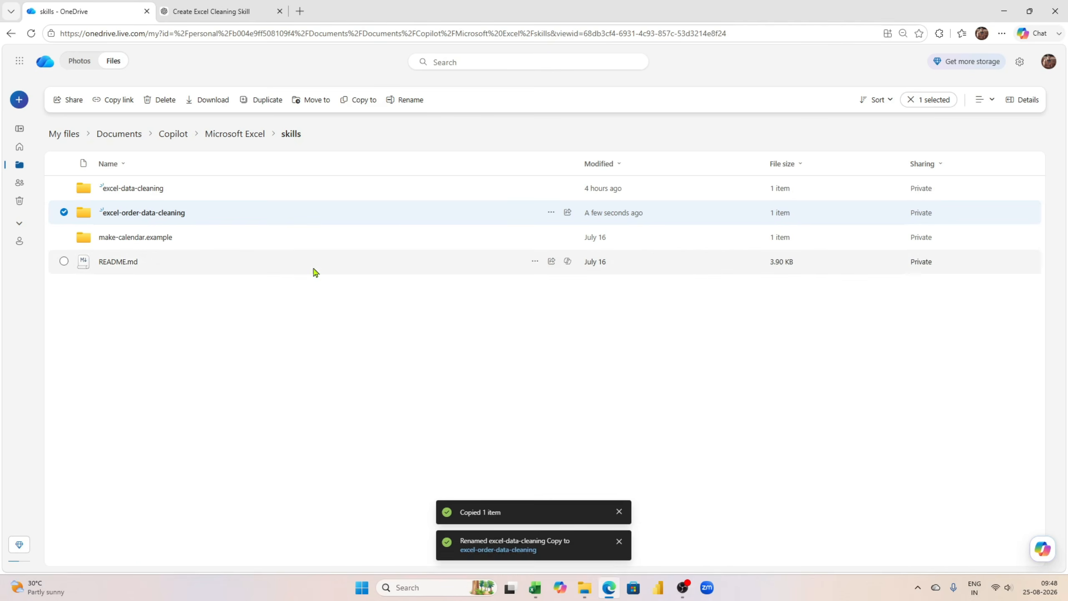
Open SKILL.md in the excel-order-data-cleaning folder and delete all of its existing text
{"action": "left_click", "coordinate": [143, 212]}
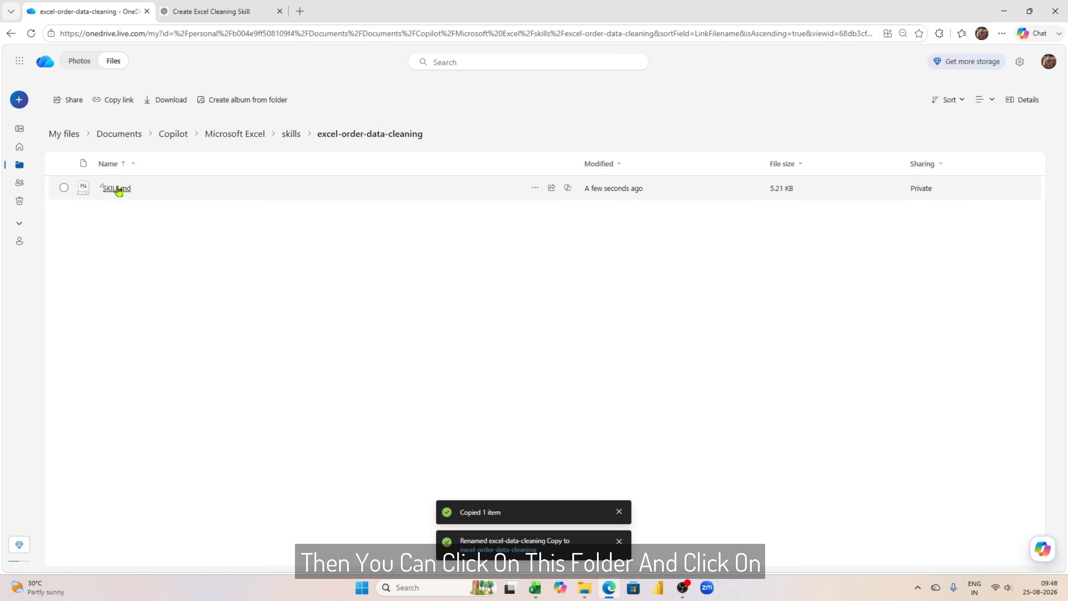
{"action": "left_click", "coordinate": [115, 188]}
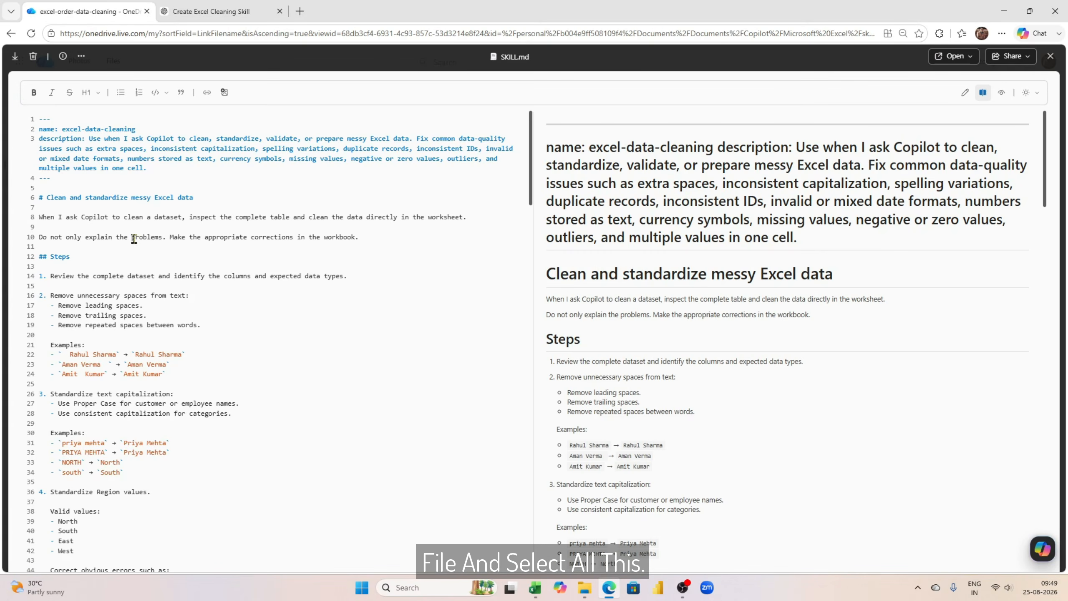
{"action": "key", "text": "ctrl+a"}
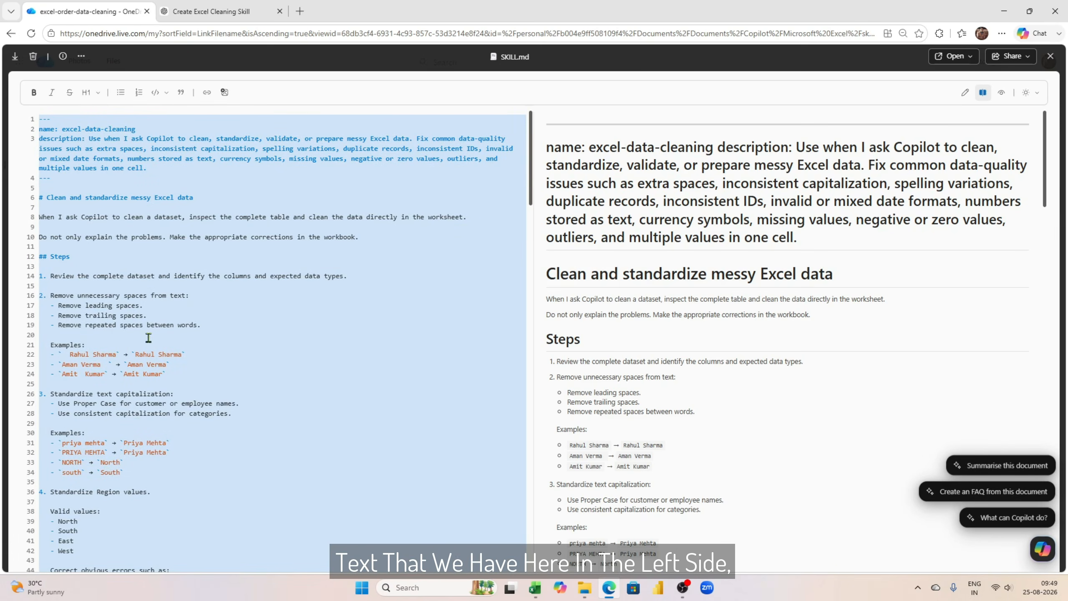
{"action": "key", "text": "BackSpace"}
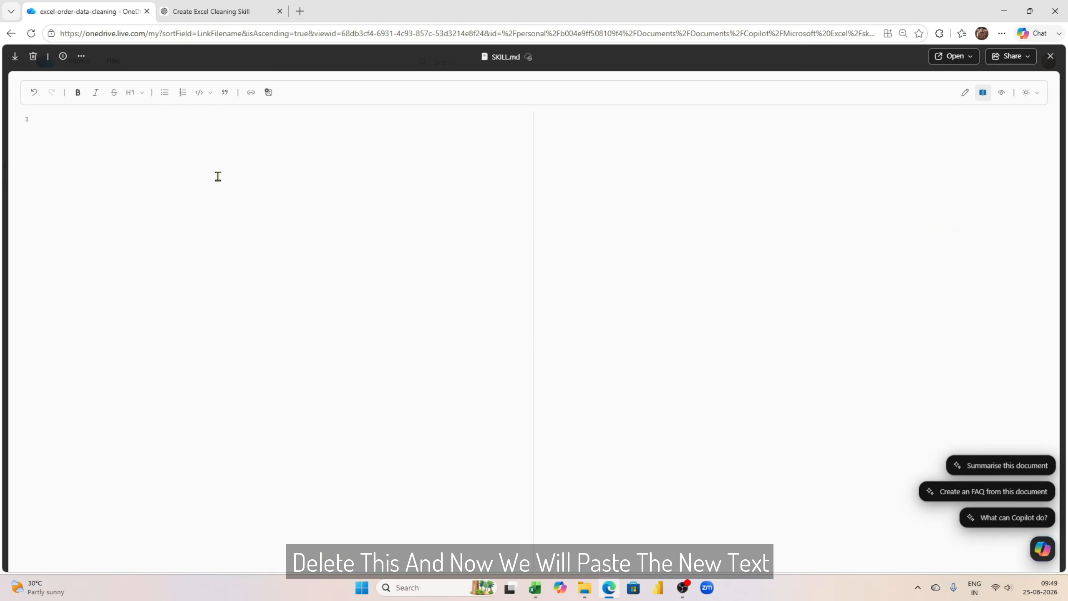
Copy the whole Markdown code block from ChatGPT, paste it into the empty SKILL.md, and close the file
{"action": "left_click", "coordinate": [211, 11]}
{"action": "left_click", "coordinate": [889, 234]}
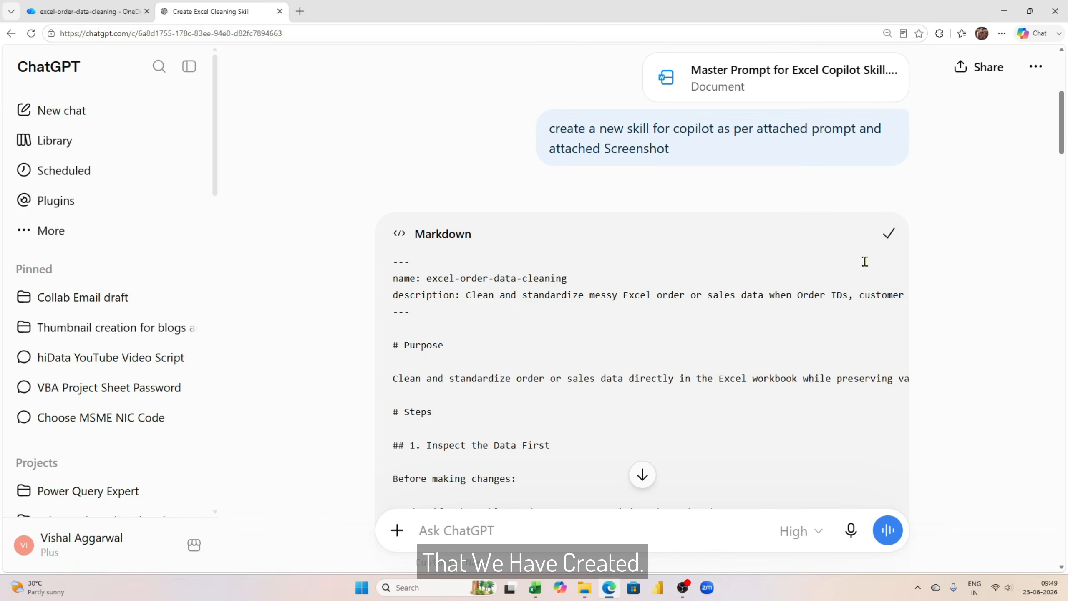
{"action": "left_click", "coordinate": [84, 11]}
{"action": "key", "text": "ctrl+v"}
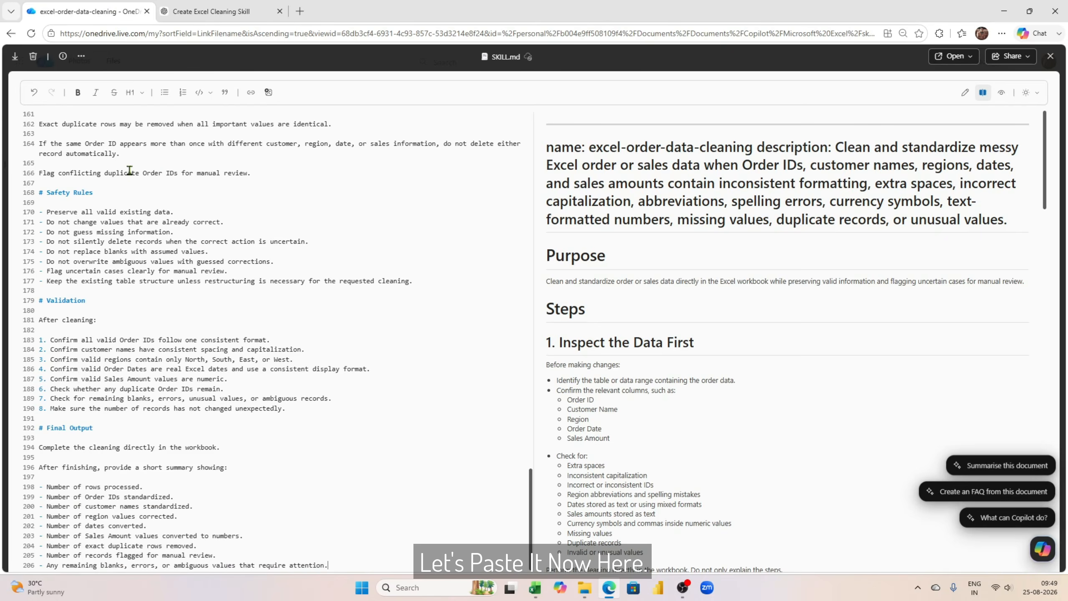
{"action": "scroll", "coordinate": [543, 510], "scroll_direction": "up", "scroll_amount": 5}
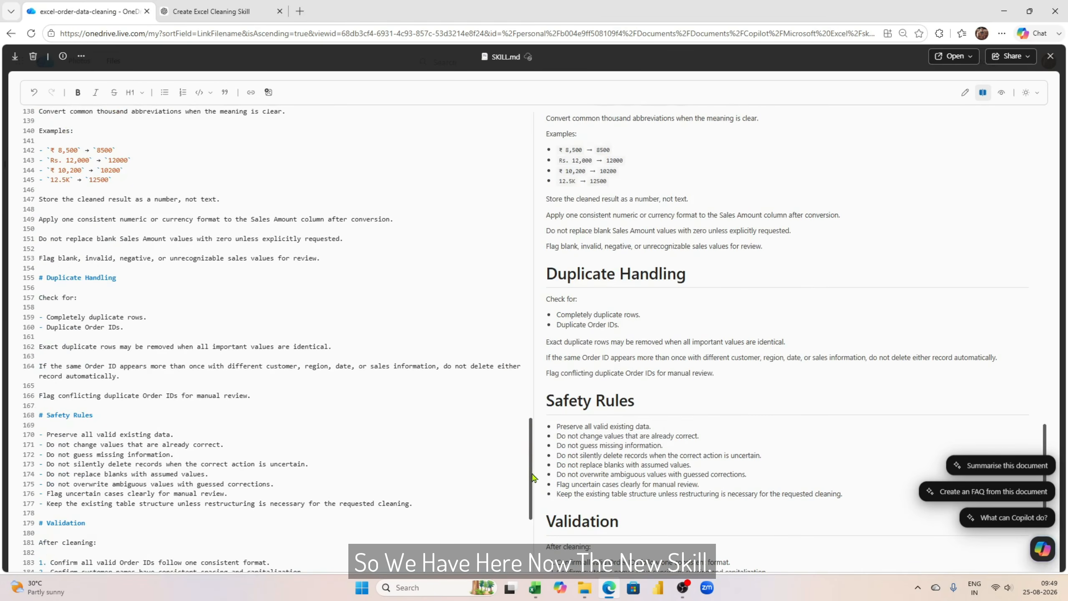
{"action": "left_click_drag", "start_coordinate": [532, 475], "coordinate": [518, 98]}
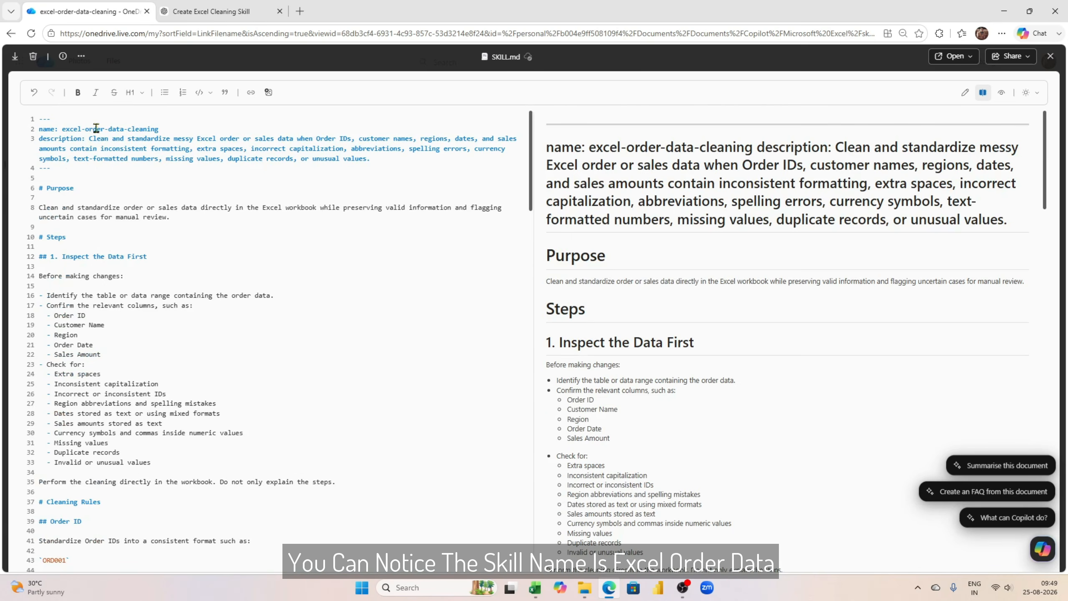
{"action": "left_click", "coordinate": [1051, 56]}
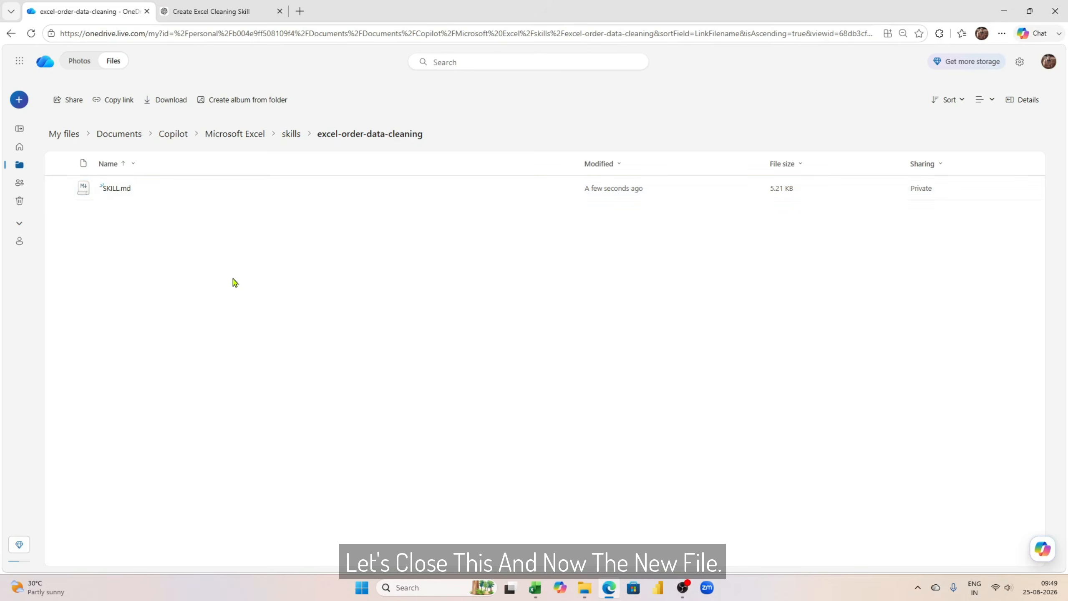
Reopen SKILL.md to check its saved content, then return to the skills folder
{"action": "left_click", "coordinate": [112, 189]}
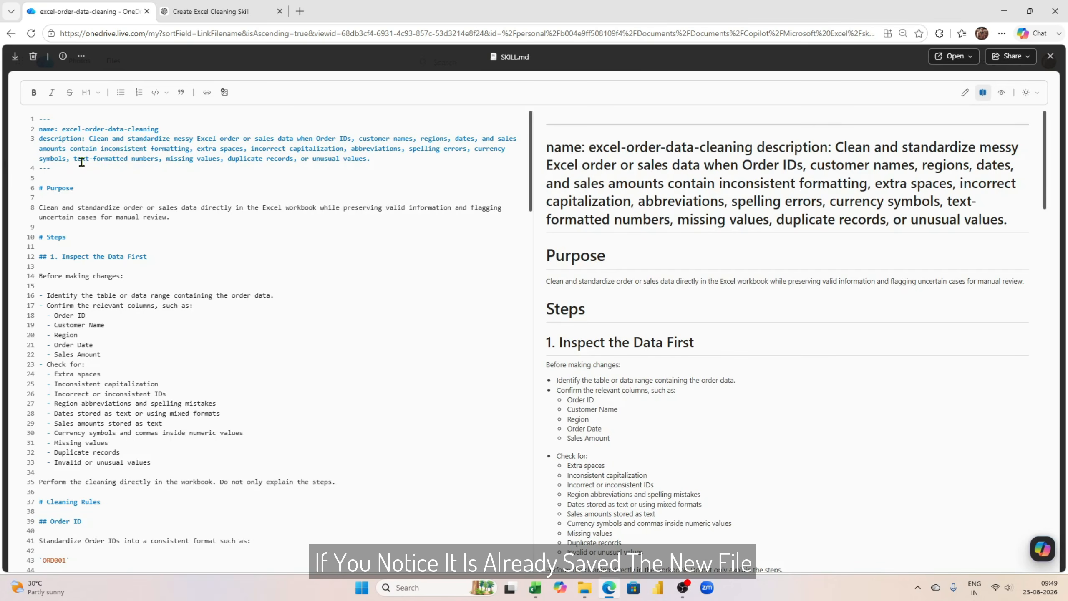
{"action": "left_click", "coordinate": [1052, 60]}
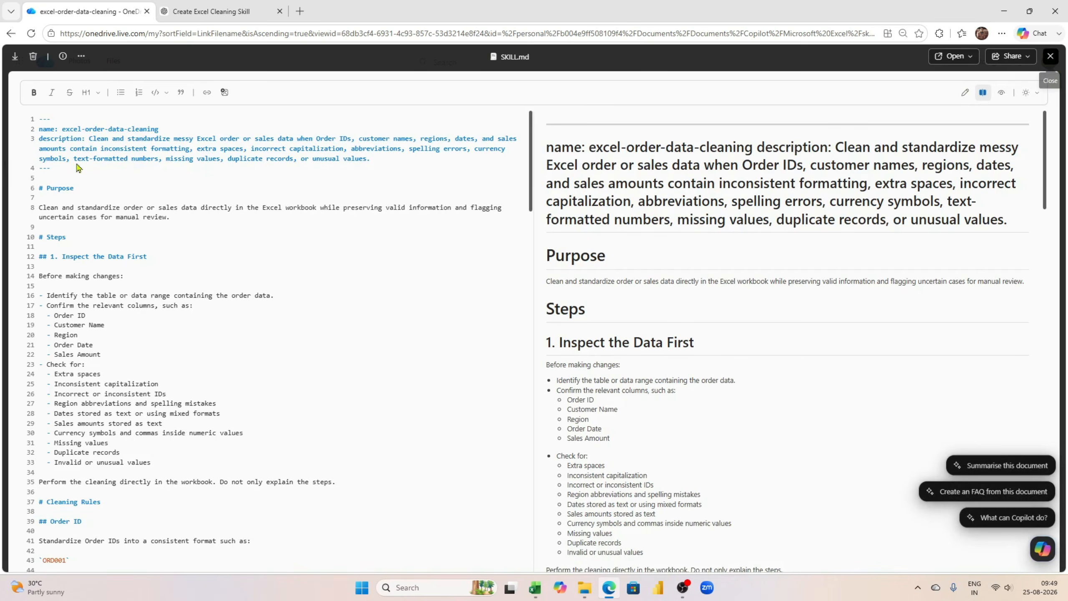
{"action": "left_click", "coordinate": [295, 135]}
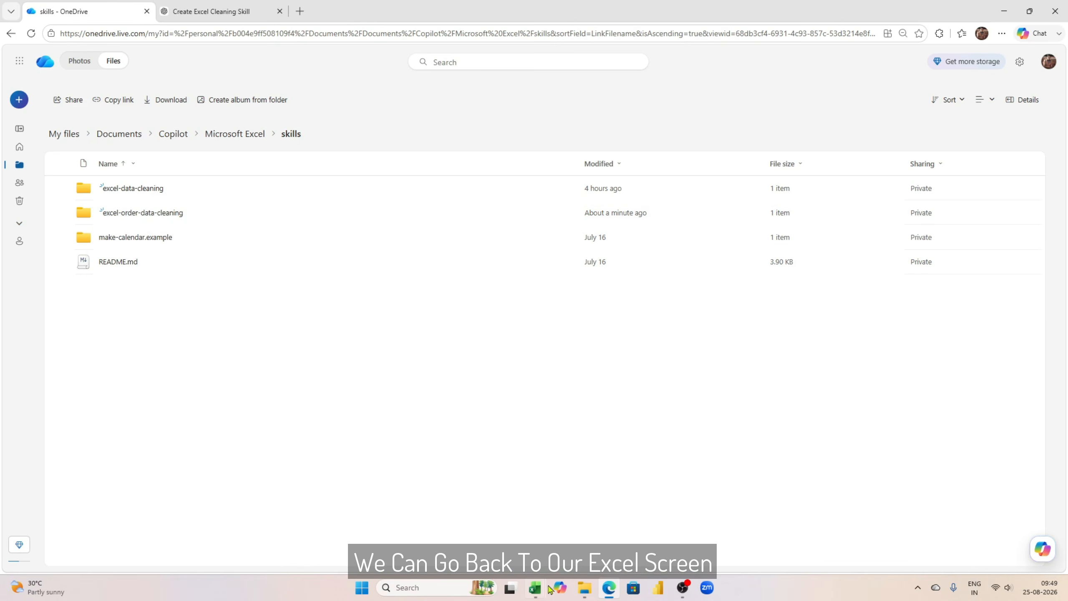
Switch to the Tricks 25.08.2026 workbook in Excel and copy all the order data on the Copilot Skills sheet
{"action": "mouse_move", "coordinate": [544, 594]}
{"action": "left_click", "coordinate": [475, 539]}
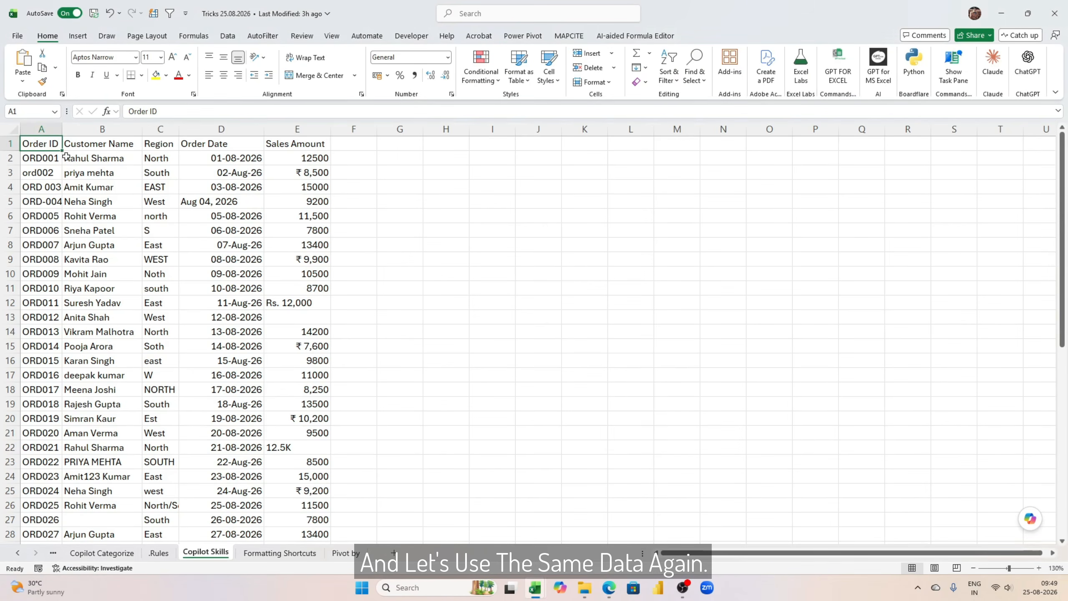
{"action": "key", "text": "ctrl+shift+End"}
{"action": "key", "text": "ctrl+c"}
Switch to the Book1 workbook and paste the copied order data into a new sheet
{"action": "key", "text": "alt+Tab"}
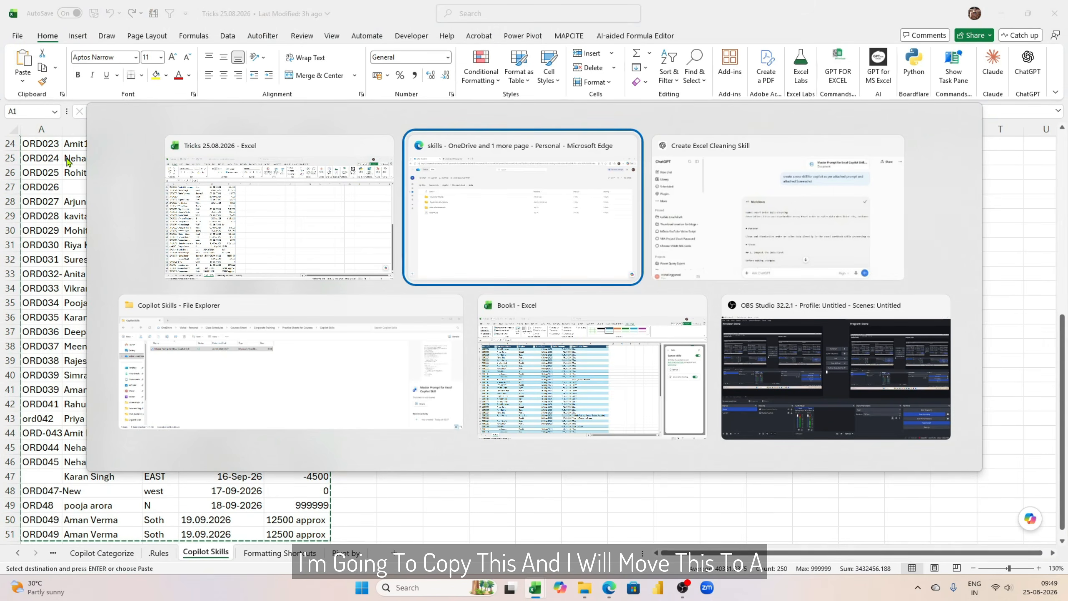
{"action": "key", "text": "Tab"}
{"action": "key", "text": "Tab"}
{"action": "key", "text": "Tab"}
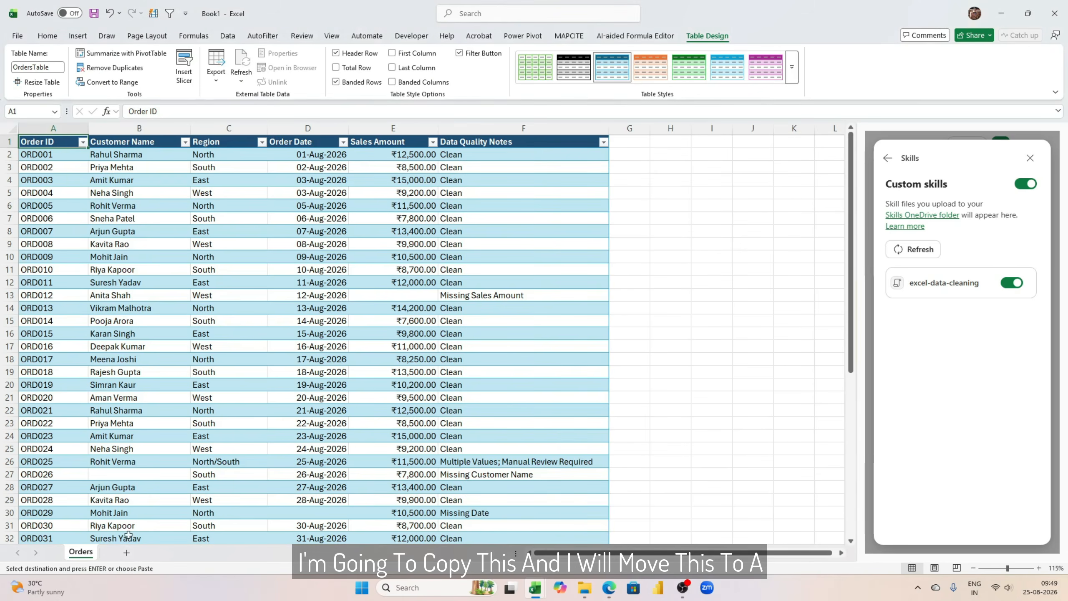
{"action": "left_click", "coordinate": [126, 552]}
{"action": "key", "text": "ctrl+v"}
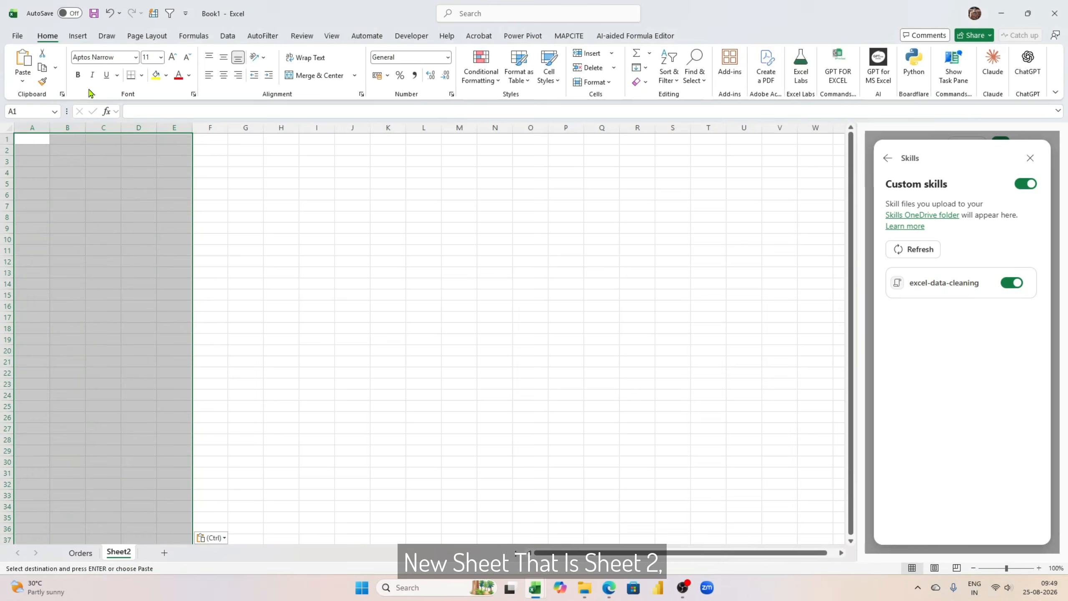
Autofit all column widths on Sheet2 to the pasted order data
{"action": "left_click", "coordinate": [8, 123]}
{"action": "double_click", "coordinate": [49, 128]}
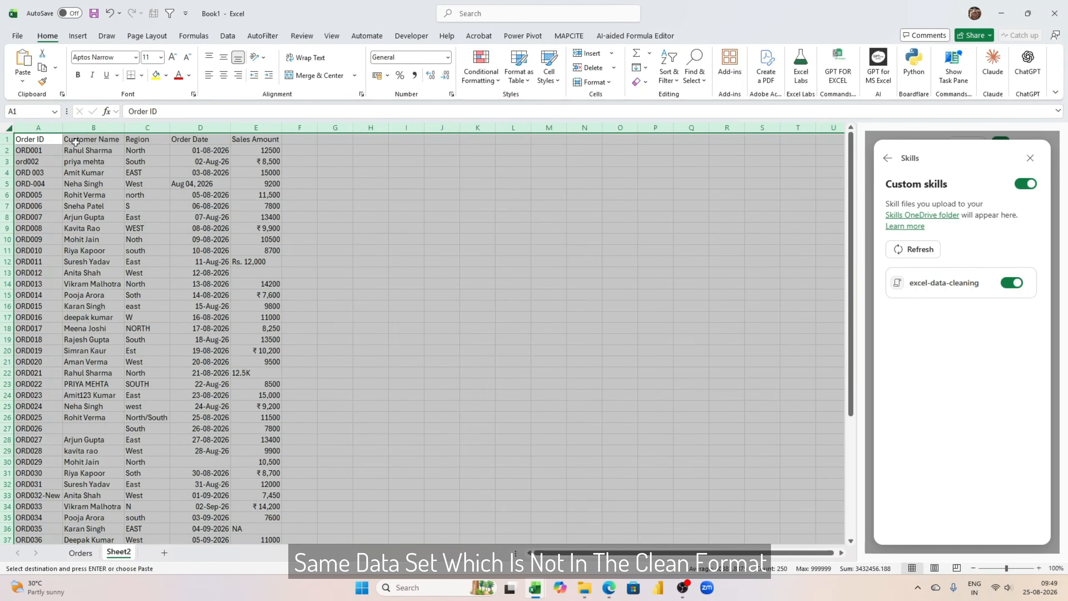
{"action": "left_click", "coordinate": [218, 228]}
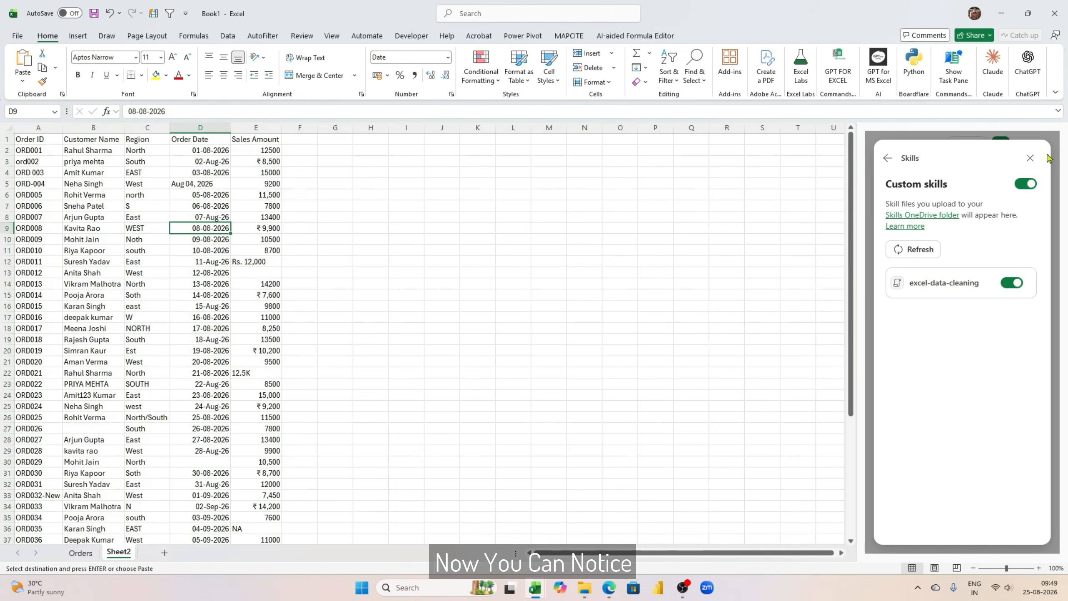
Reopen Copilot's Manage Skills view, refresh the custom skills, and enable the excel-order-data-cleaning skill
{"action": "left_click", "coordinate": [1030, 158]}
{"action": "left_click", "coordinate": [1031, 160]}
{"action": "left_click", "coordinate": [901, 293]}
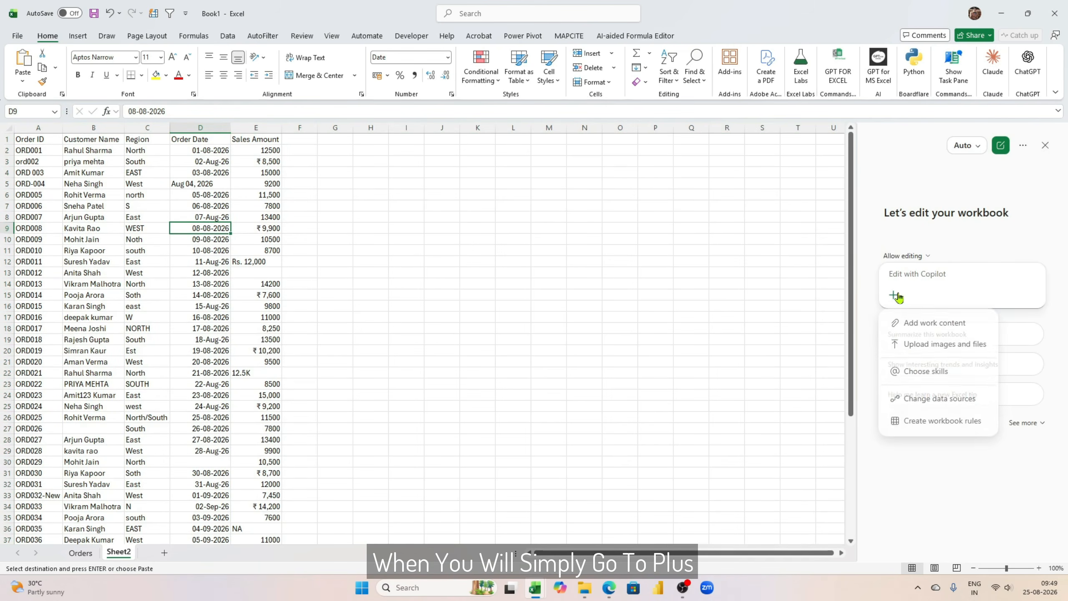
{"action": "left_click", "coordinate": [906, 374]}
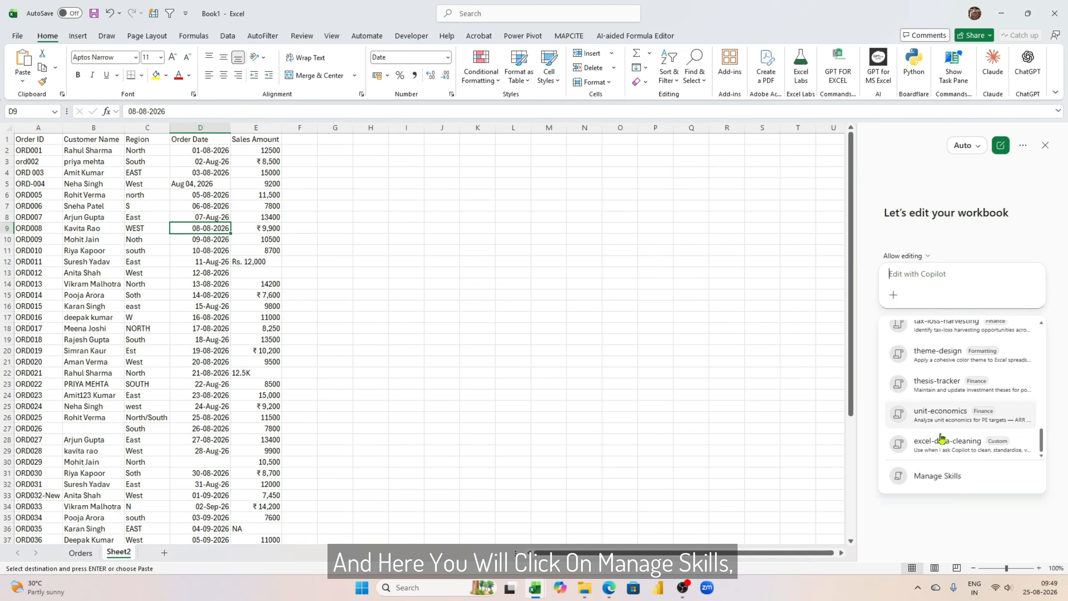
{"action": "left_click", "coordinate": [947, 477]}
{"action": "left_click", "coordinate": [940, 274]}
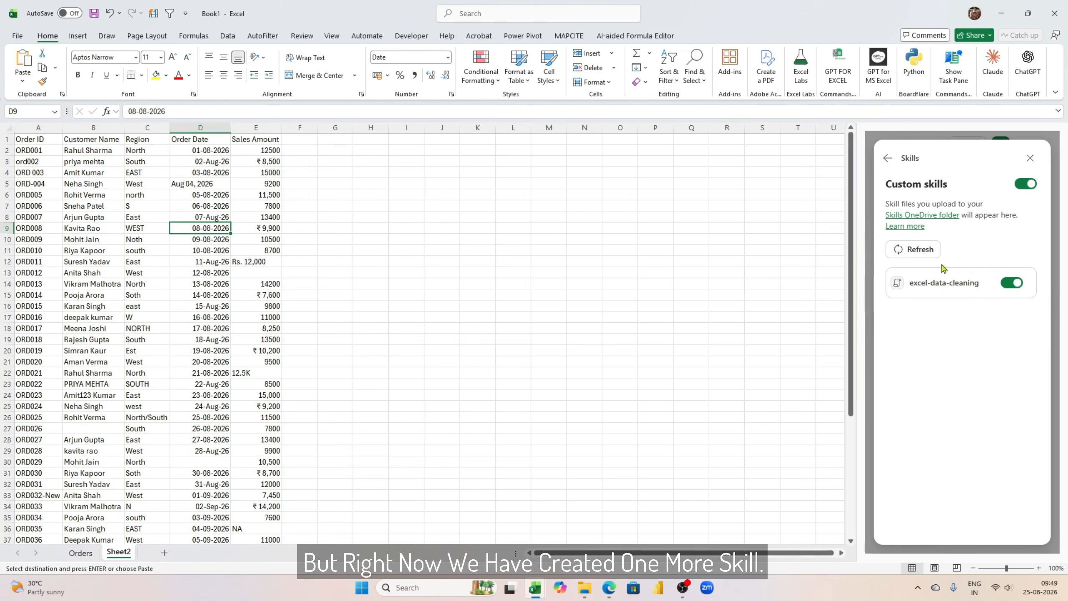
{"action": "left_click", "coordinate": [927, 254]}
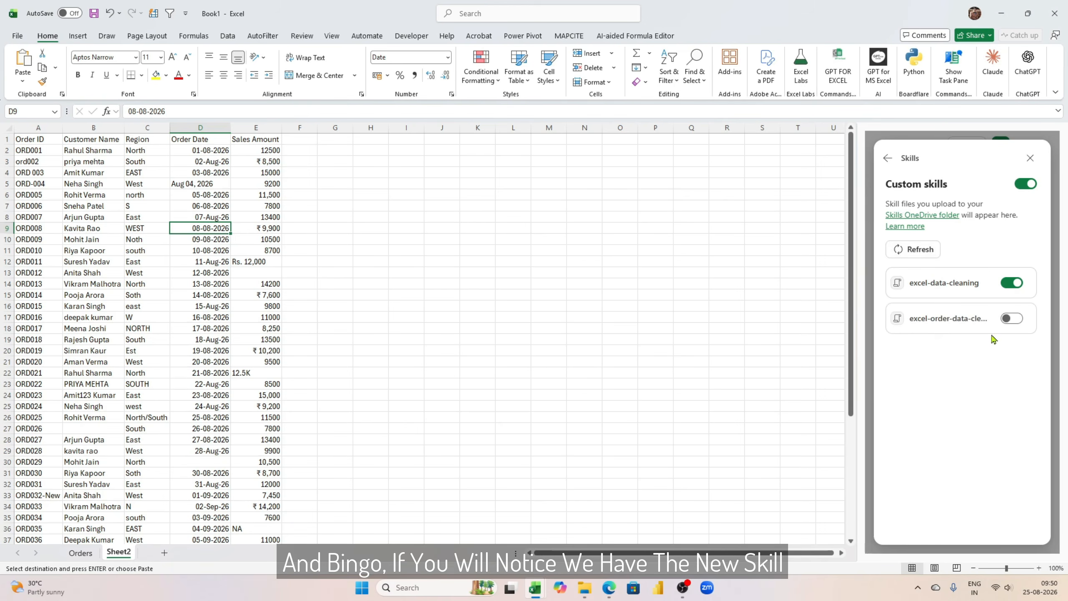
{"action": "left_click", "coordinate": [1015, 322]}
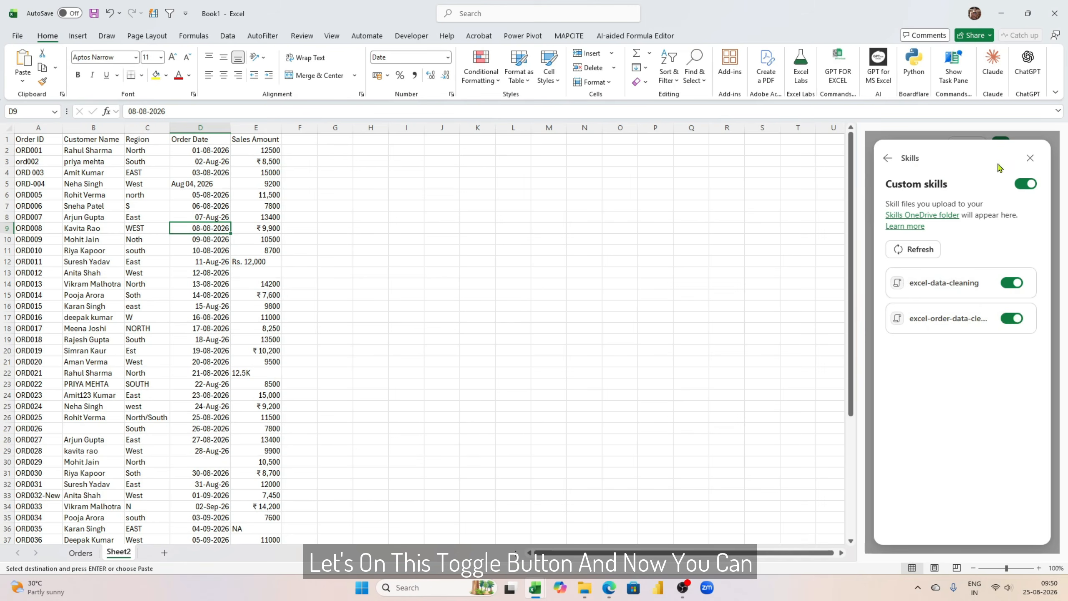
Leave Copilot's skills settings and add the custom excel-order-data-cleaning skill to the Copilot prompt
{"action": "left_click", "coordinate": [1030, 159]}
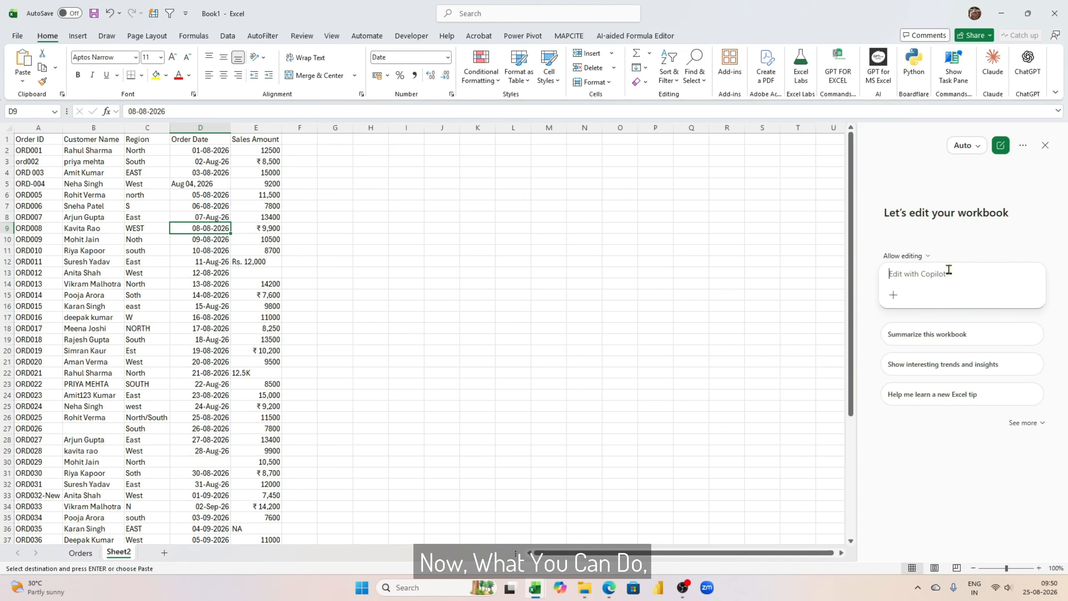
{"action": "left_click", "coordinate": [894, 295]}
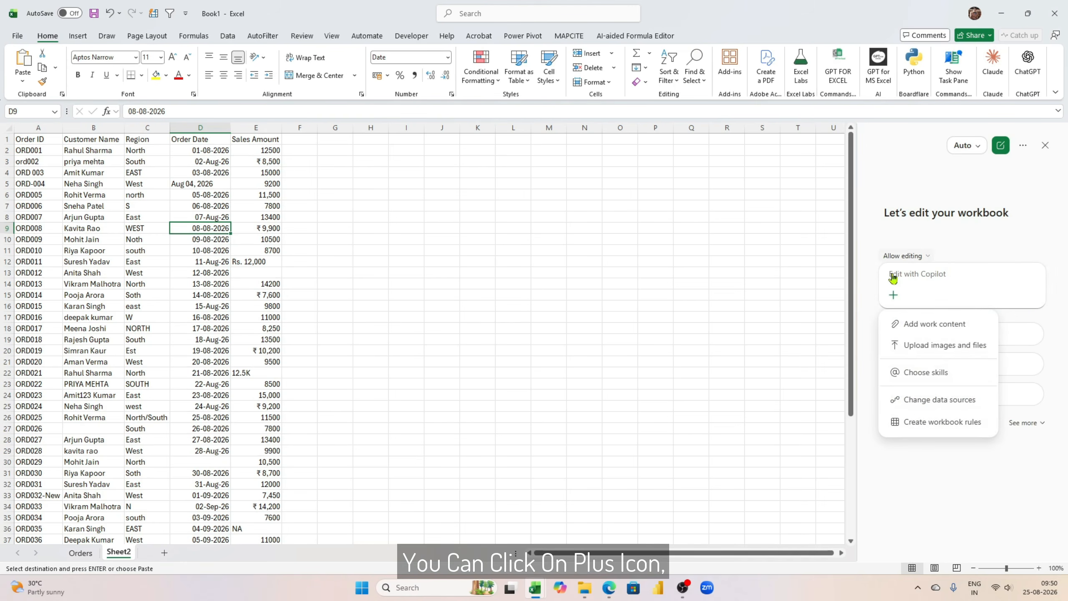
{"action": "left_click", "coordinate": [928, 382]}
{"action": "scroll", "coordinate": [954, 417], "scroll_direction": "down", "scroll_amount": 5}
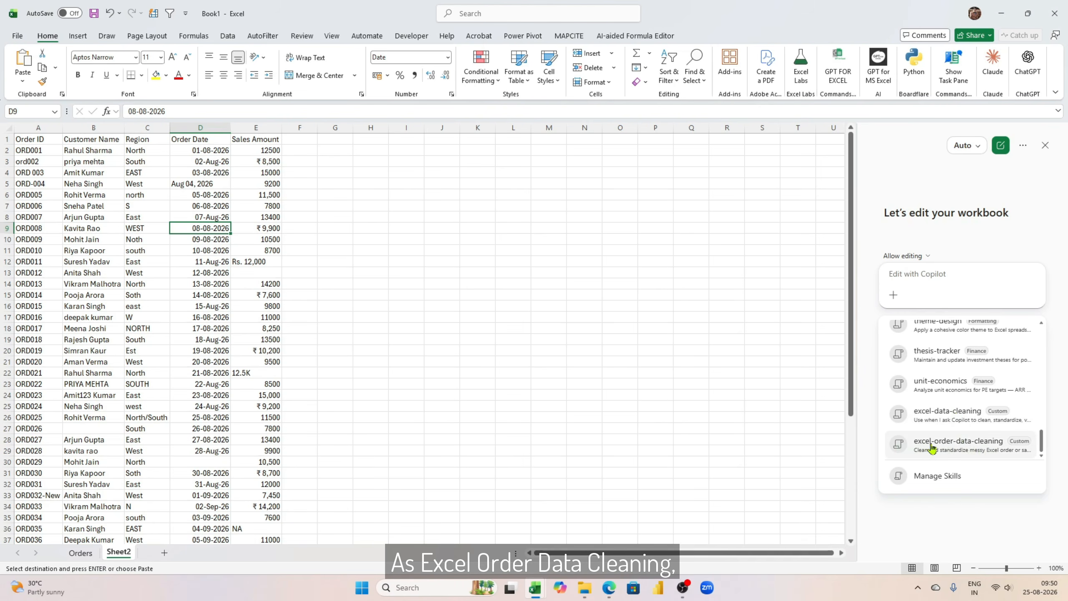
{"action": "left_click", "coordinate": [979, 453]}
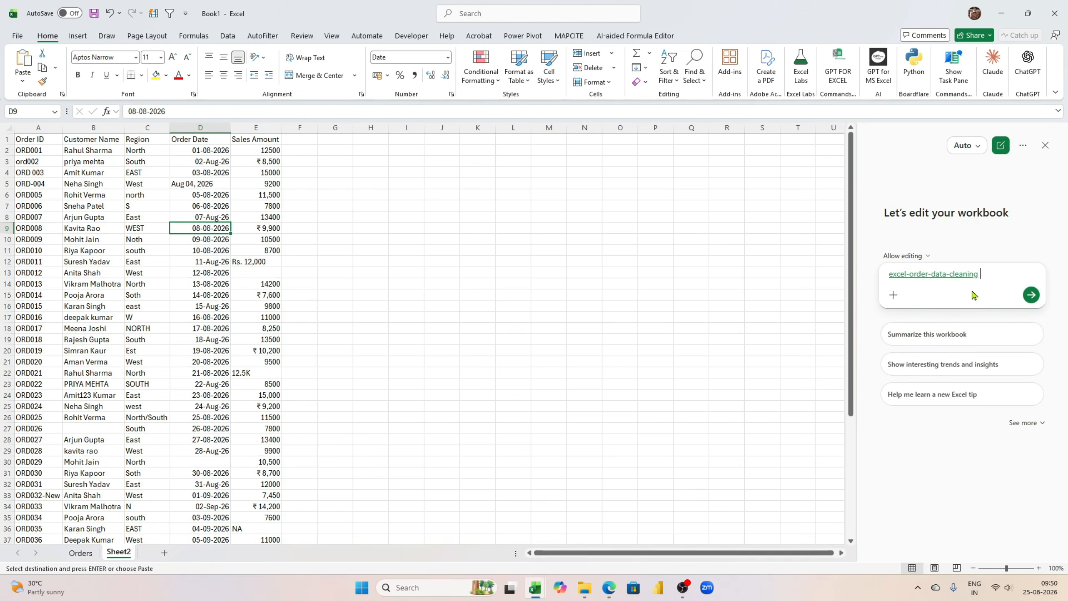
Ask Copilot to "apply this skill instruction on sheet2" and submit the request
{"action": "type", "text": "apply th"}
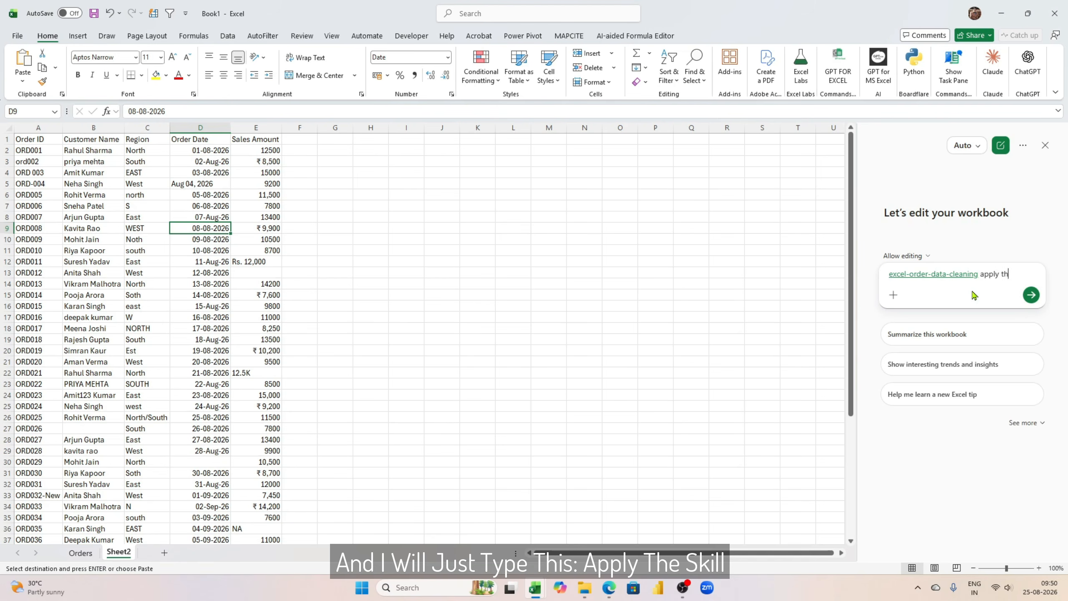
{"action": "type", "text": "is skill instruction on sheet2"}
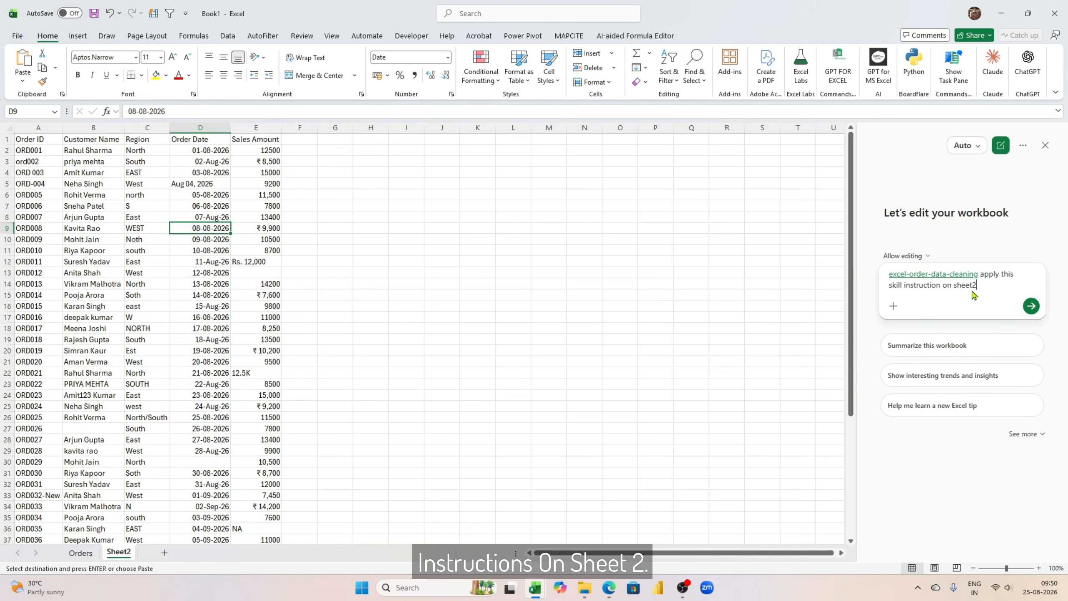
{"action": "key", "text": "Return"}
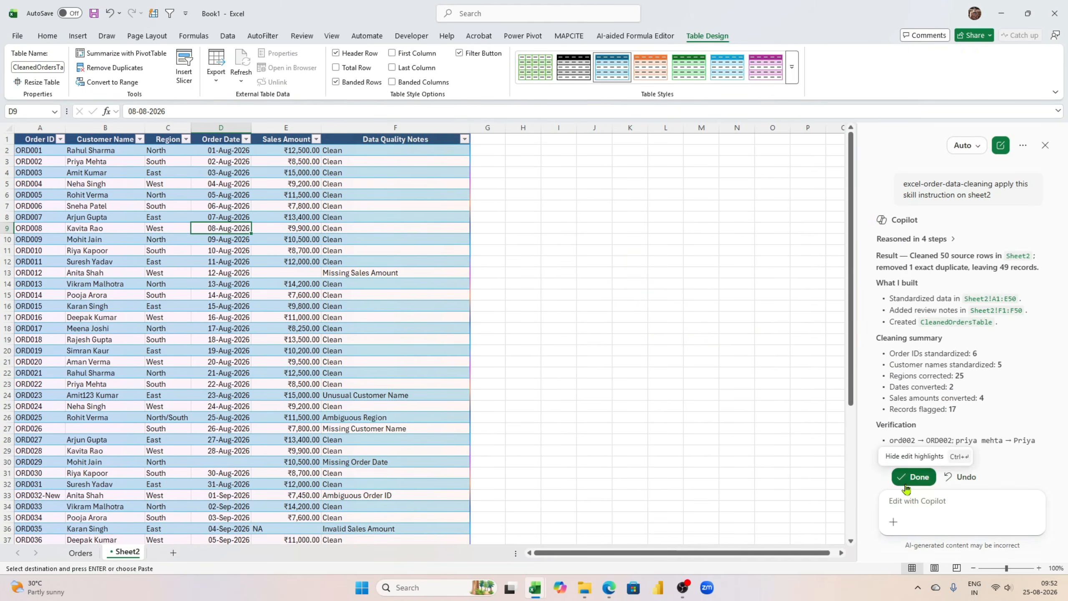
Enlarge the Sheet2 view and examine the cleaned customer names, regions, order dates and sales amounts from first to last row
{"action": "scroll", "coordinate": [334, 324], "scroll_direction": "up", "scroll_amount": 2, "text": "ctrl"}
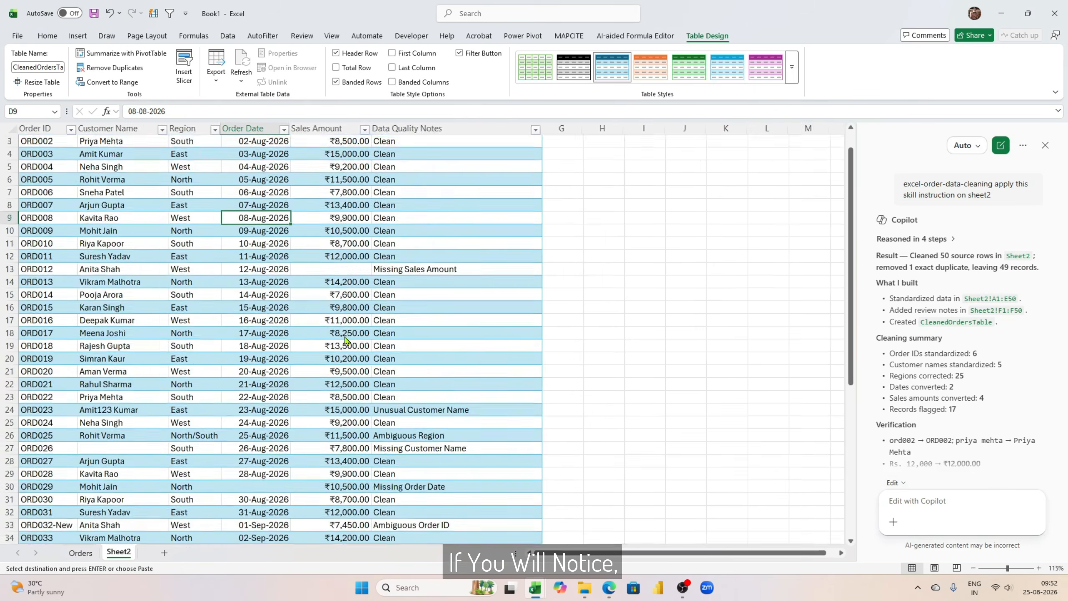
{"action": "scroll", "coordinate": [242, 356], "scroll_direction": "down", "scroll_amount": 3}
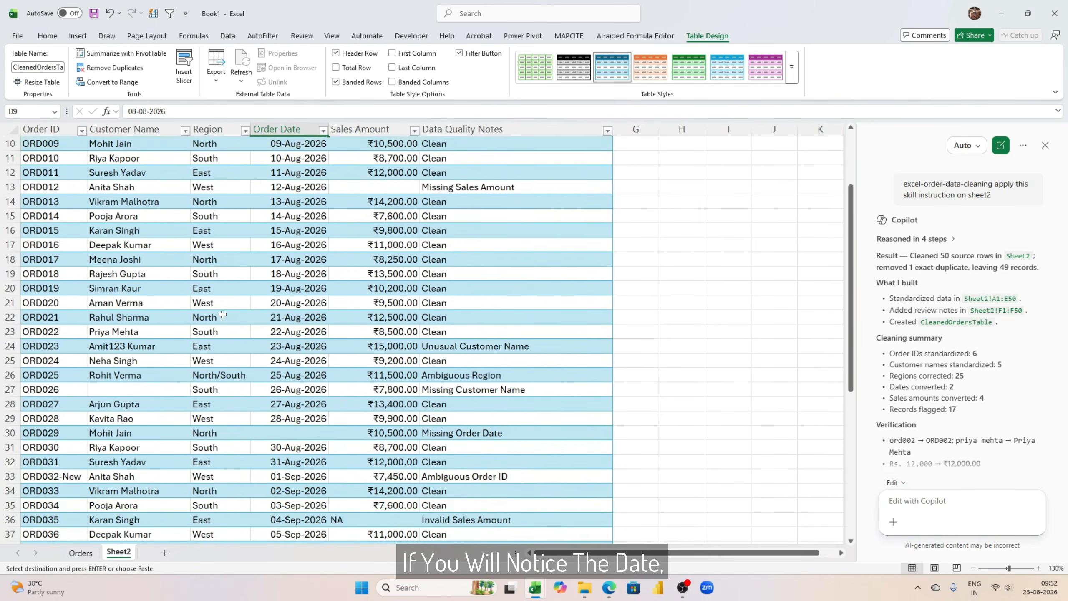
{"action": "scroll", "coordinate": [242, 356], "scroll_direction": "up", "scroll_amount": 3}
{"action": "scroll", "coordinate": [373, 174], "scroll_direction": "down", "scroll_amount": 2}
{"action": "scroll", "coordinate": [372, 175], "scroll_direction": "up", "scroll_amount": 2}
{"action": "scroll", "coordinate": [373, 175], "scroll_direction": "down", "scroll_amount": 8}
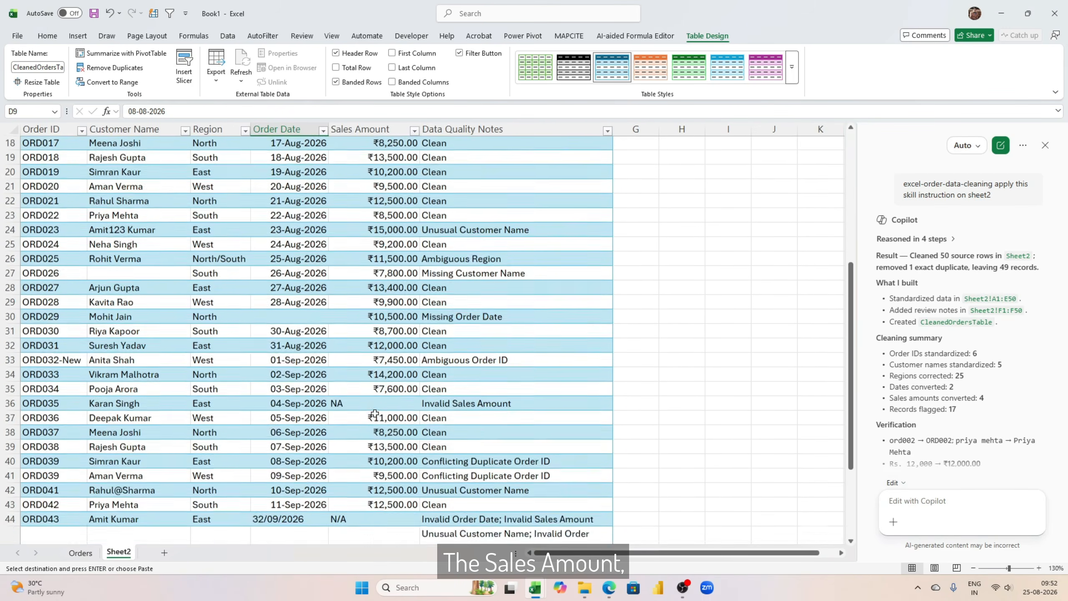
{"action": "scroll", "coordinate": [372, 175], "scroll_direction": "up", "scroll_amount": 8}
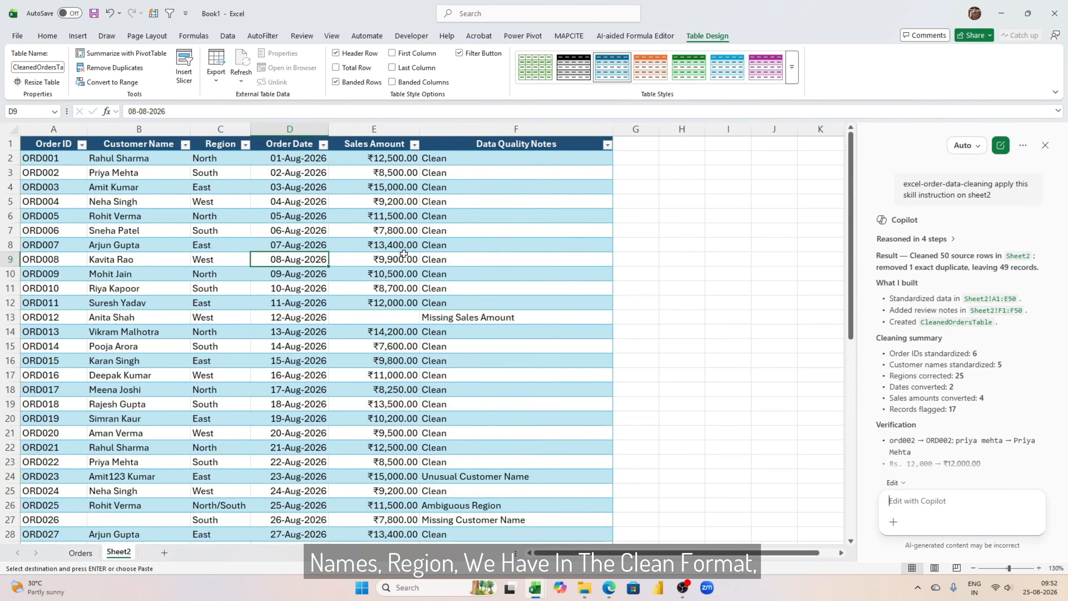
{"action": "scroll", "coordinate": [384, 374], "scroll_direction": "down", "scroll_amount": 9}
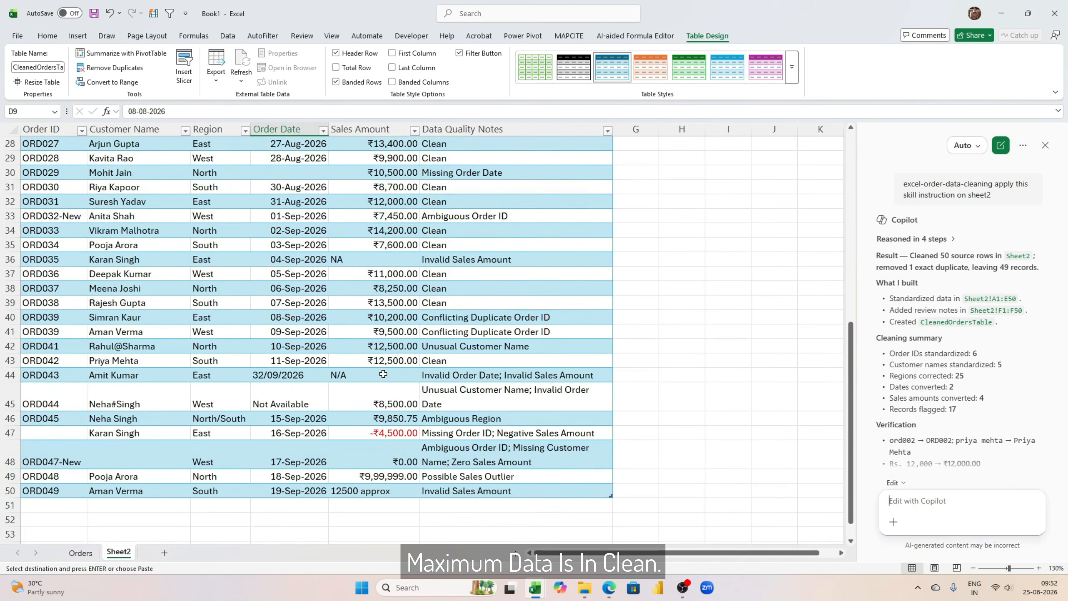
{"action": "scroll", "coordinate": [383, 374], "scroll_direction": "up", "scroll_amount": 9}
Review the Data Quality Notes column through all rows of the cleaned order table
{"action": "left_click", "coordinate": [518, 143]}
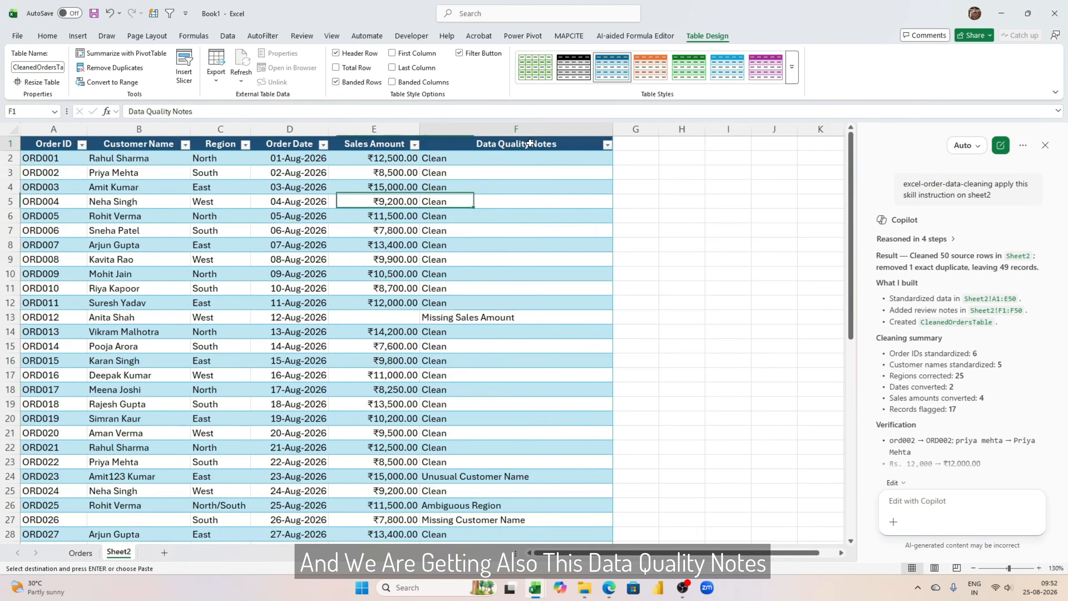
{"action": "scroll", "coordinate": [524, 320], "scroll_direction": "down", "scroll_amount": 8}
{"action": "scroll", "coordinate": [526, 322], "scroll_direction": "down", "scroll_amount": 3}
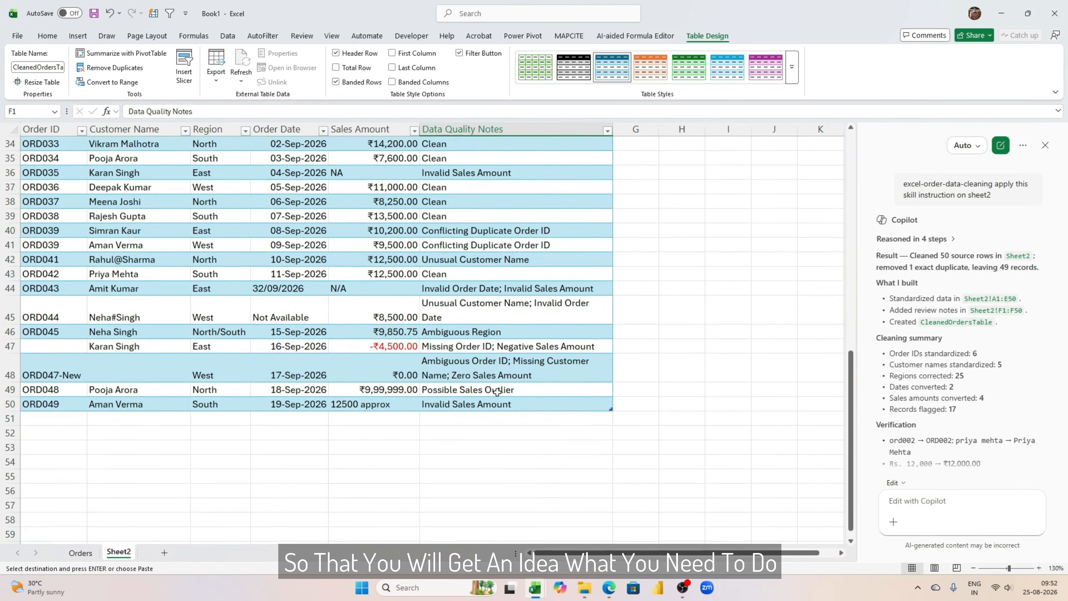
{"action": "scroll", "coordinate": [510, 346], "scroll_direction": "up", "scroll_amount": 7}
{"action": "scroll", "coordinate": [510, 346], "scroll_direction": "up", "scroll_amount": 4}
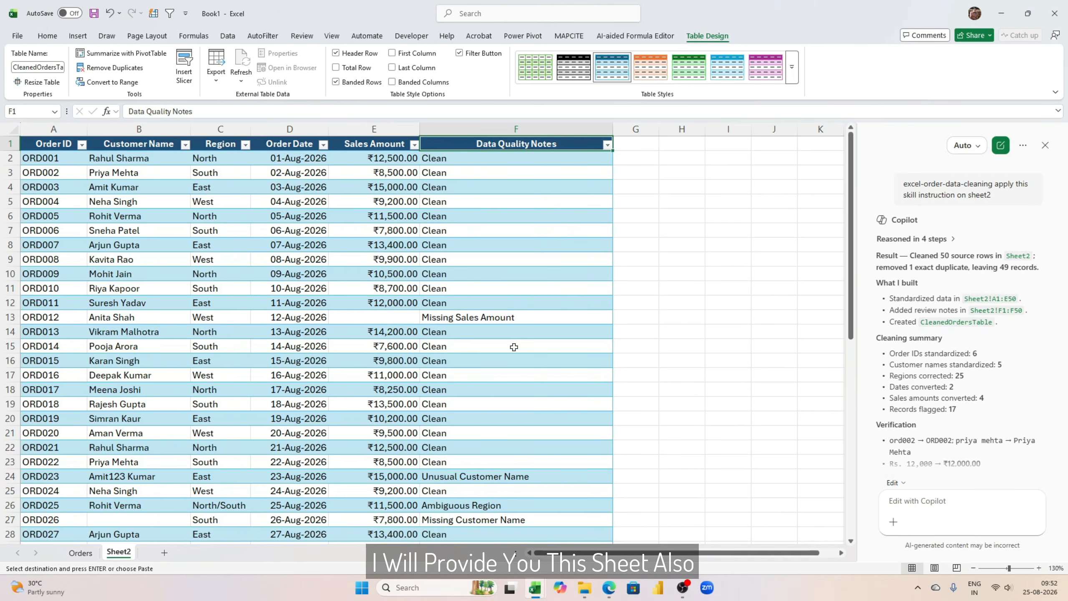
Switch to the Copilot Skills folder in File Explorer and open the Master Prompt for Excel Copilot Skill document in Word
{"action": "left_click", "coordinate": [585, 588]}
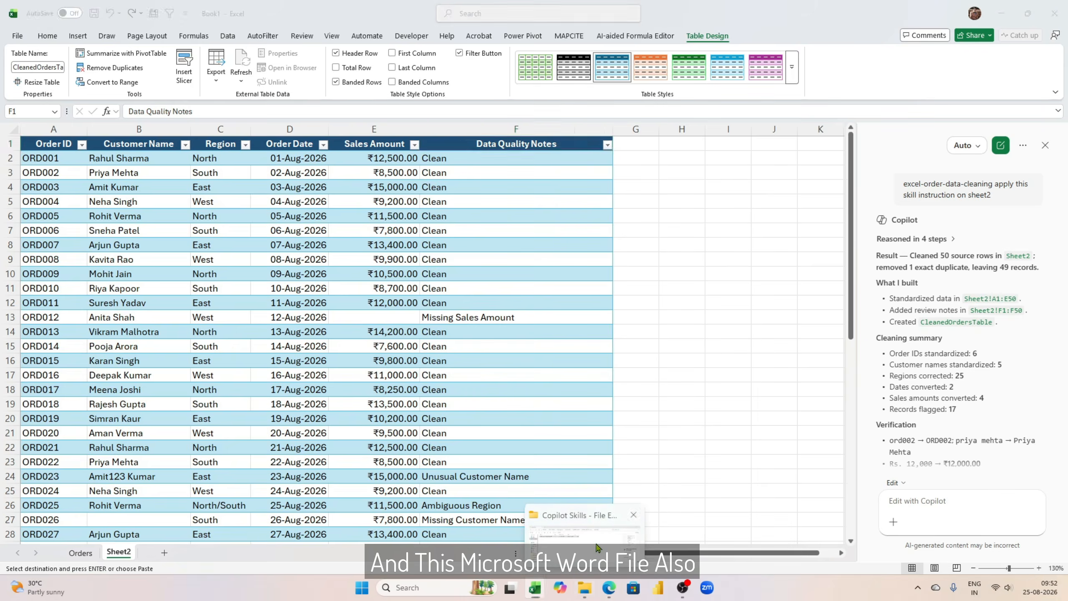
{"action": "left_click", "coordinate": [190, 197]}
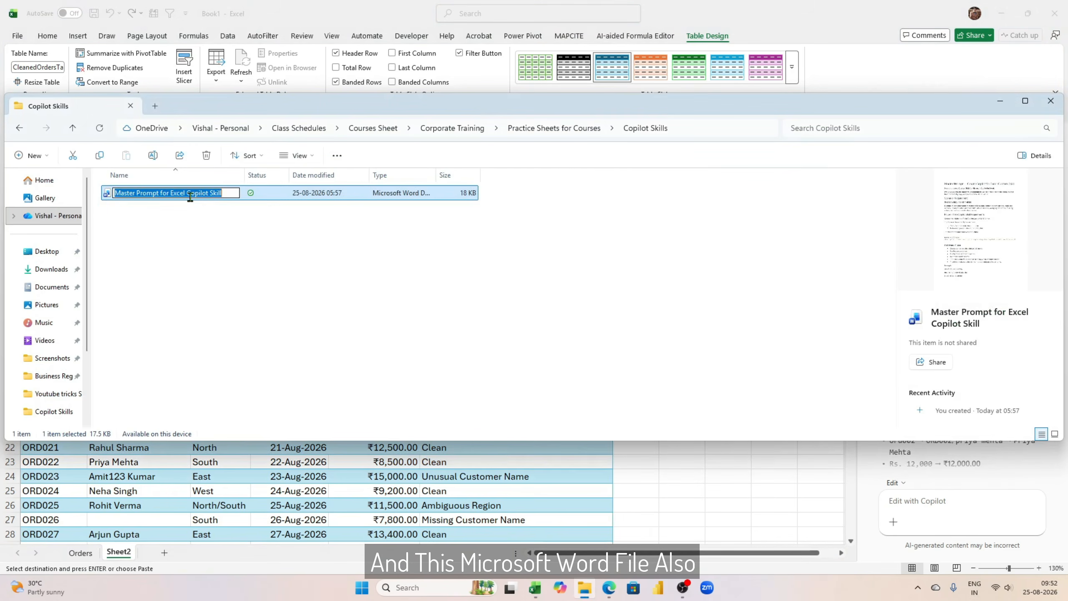
{"action": "left_click", "coordinate": [239, 225]}
{"action": "left_click", "coordinate": [219, 196]}
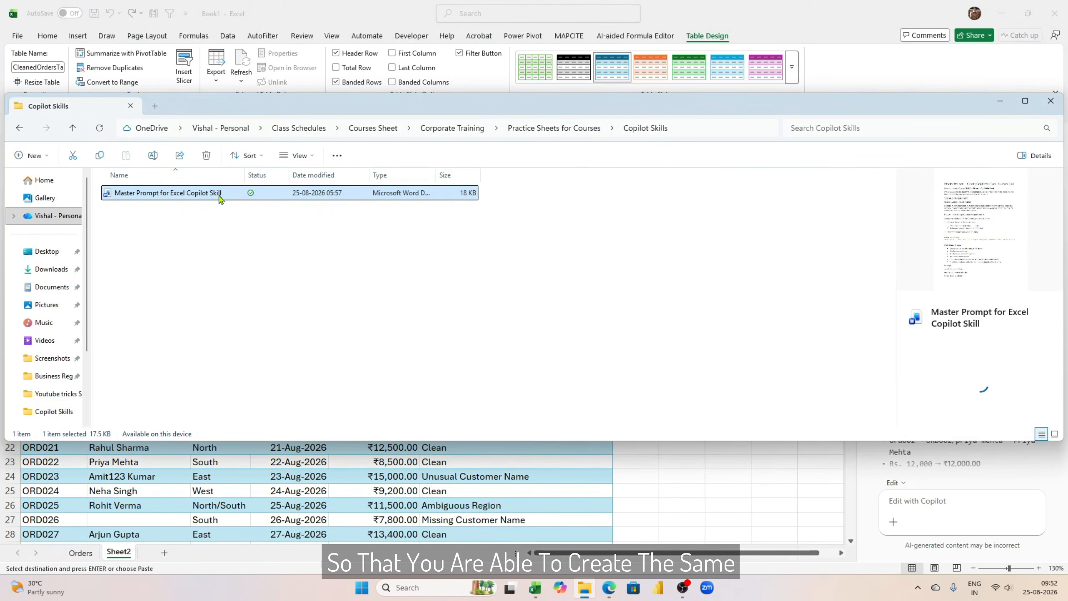
{"action": "double_click", "coordinate": [219, 196]}
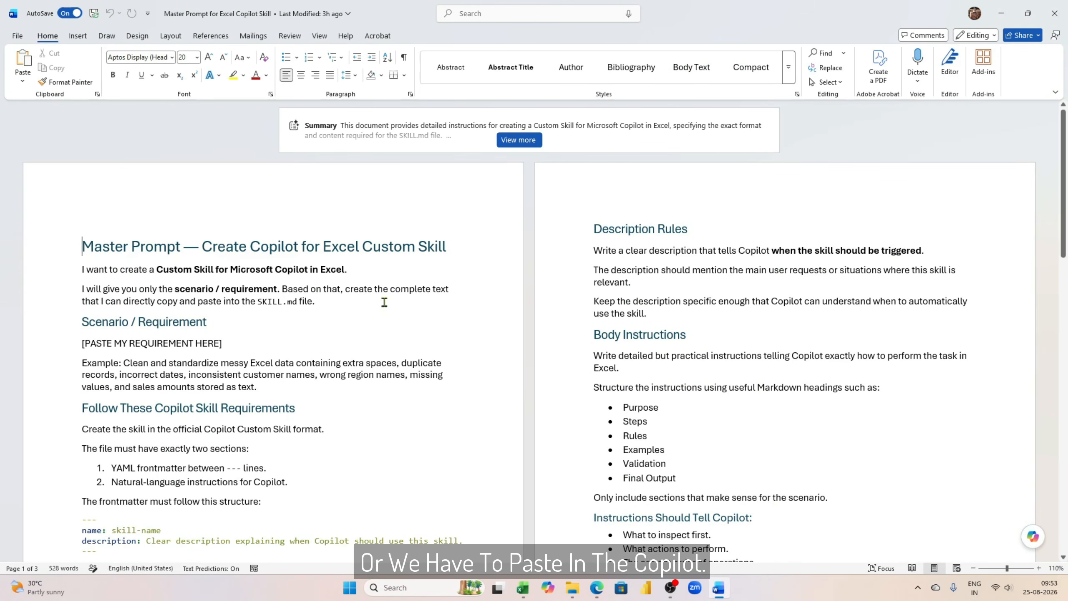
Switch to the OneDrive skills folder in Edge and open SKILL.md from the excel-order-data-cleaning folder
{"action": "mouse_move", "coordinate": [603, 594]}
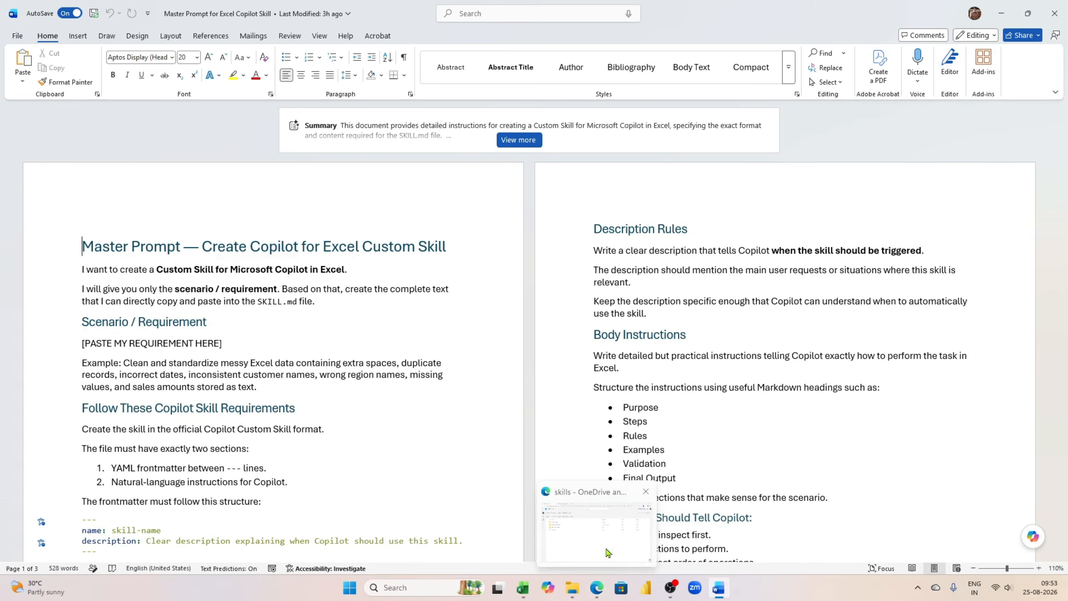
{"action": "left_click", "coordinate": [596, 528]}
{"action": "left_click", "coordinate": [160, 213]}
{"action": "left_click", "coordinate": [115, 188]}
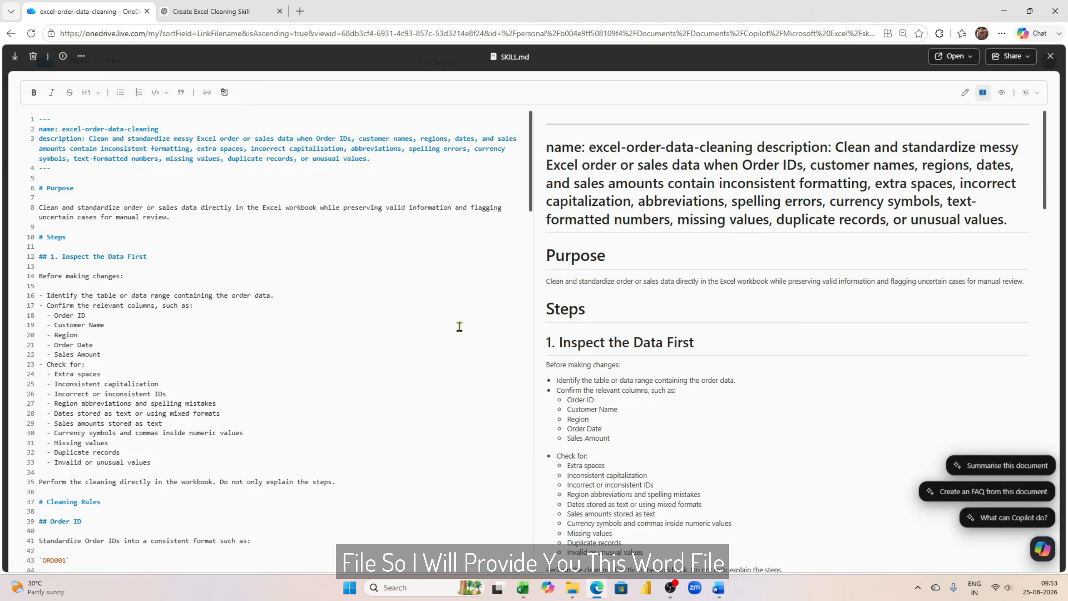
Return to the Book1 workbook in Excel and look through the cleaned order table on Sheet2 once more
{"action": "left_click", "coordinate": [523, 587]}
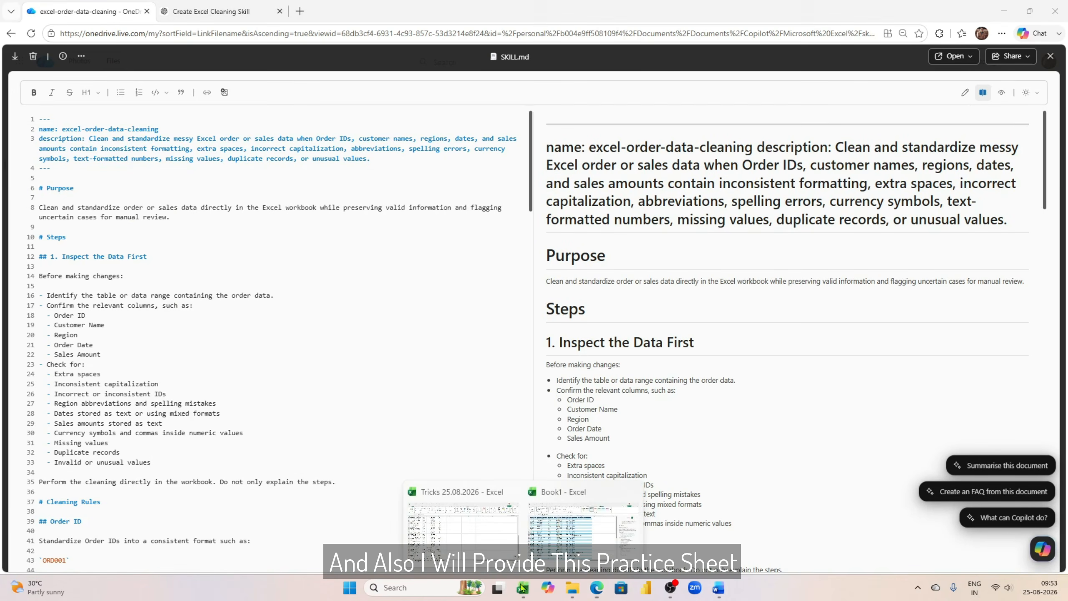
{"action": "left_click", "coordinate": [570, 541]}
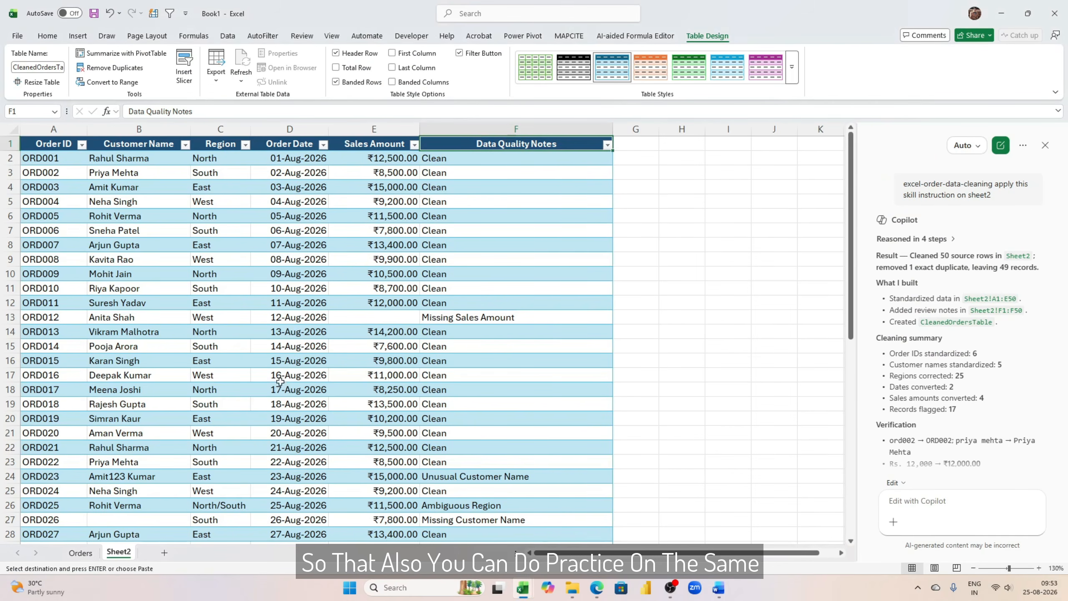
{"action": "scroll", "coordinate": [242, 337], "scroll_direction": "down", "scroll_amount": 15}
{"action": "scroll", "coordinate": [240, 340], "scroll_direction": "up", "scroll_amount": 11}
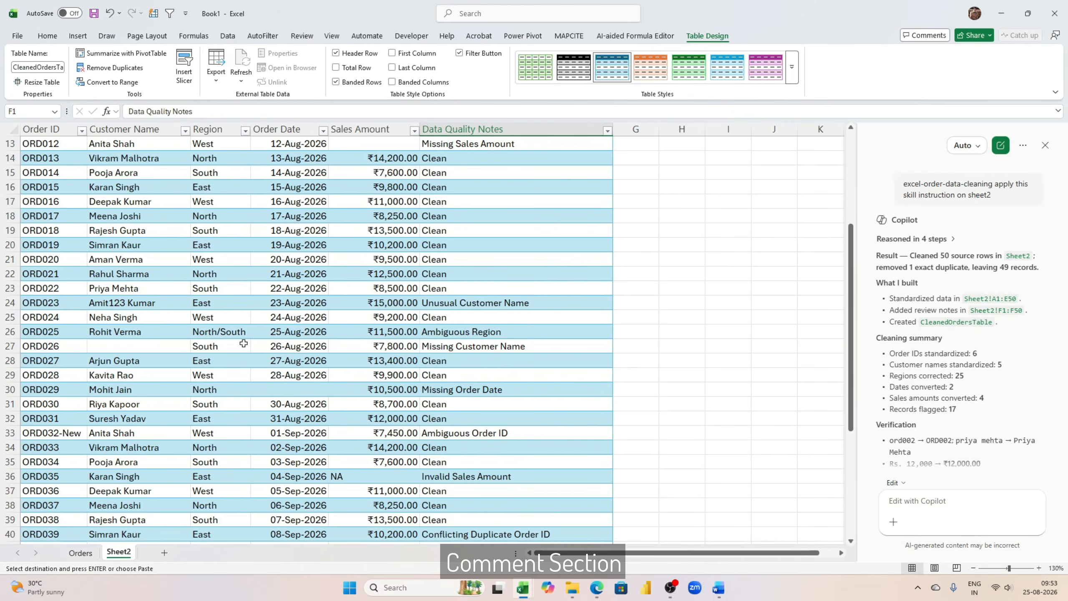
{"action": "scroll", "coordinate": [245, 339], "scroll_direction": "up", "scroll_amount": 4}
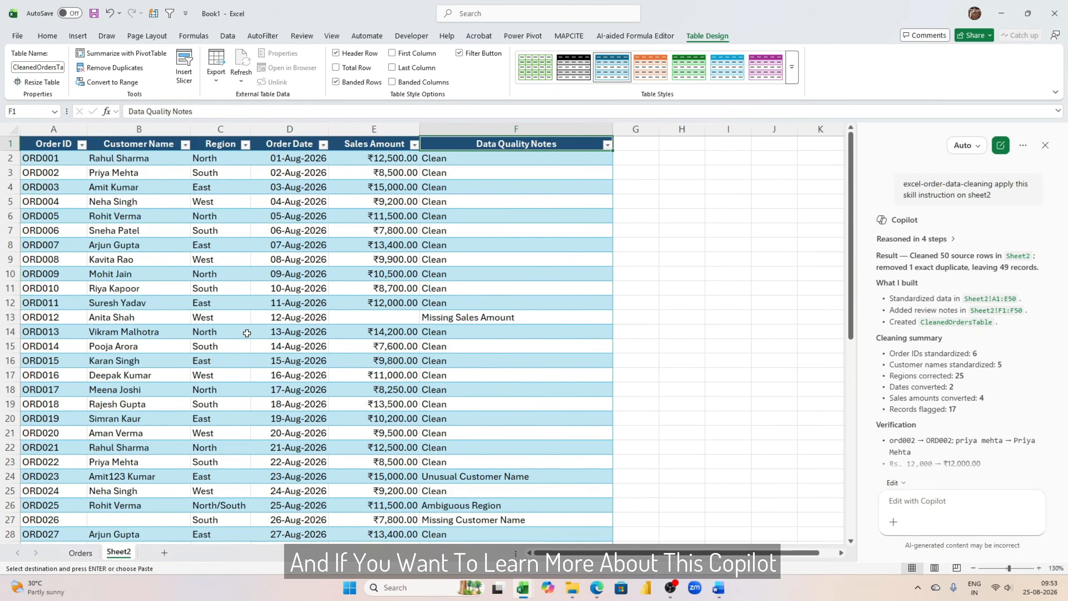